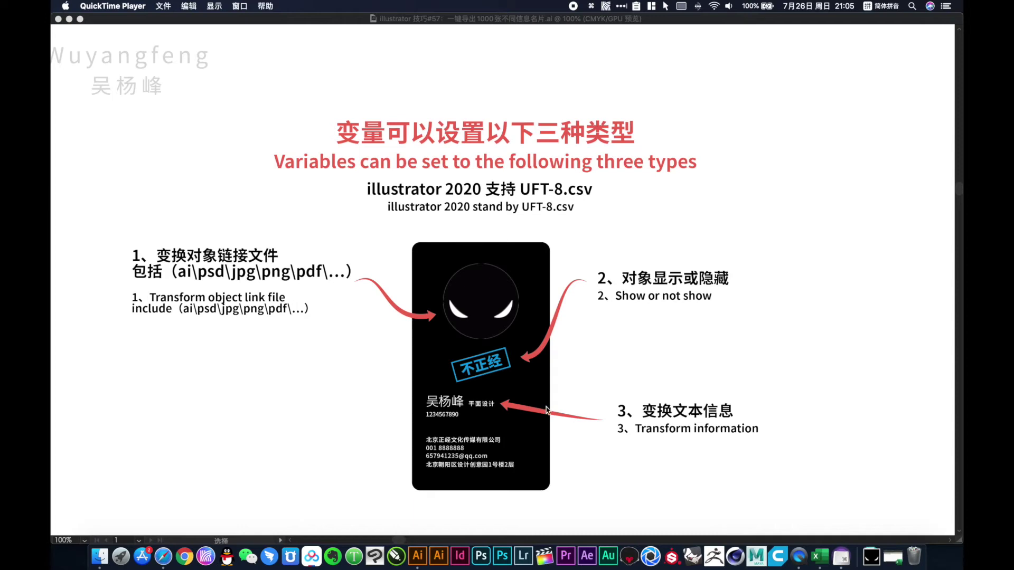
Zoom and pan across the artboards to frame the block of red quotes
{"action": "left_click", "coordinate": [473, 208]}
{"action": "left_click_drag", "start_coordinate": [331, 148], "coordinate": [640, 248]}
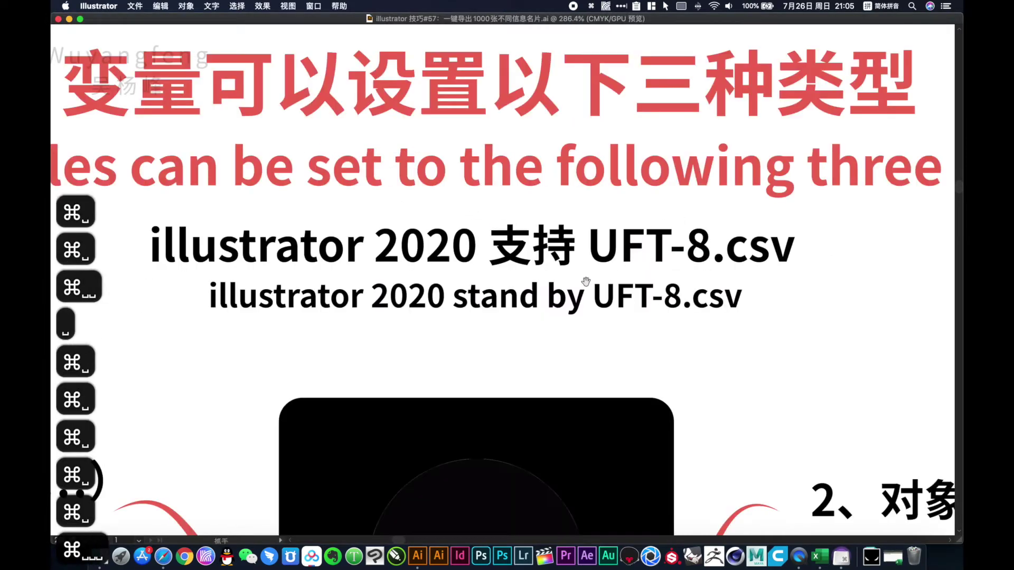
{"action": "key", "text": "super+space"}
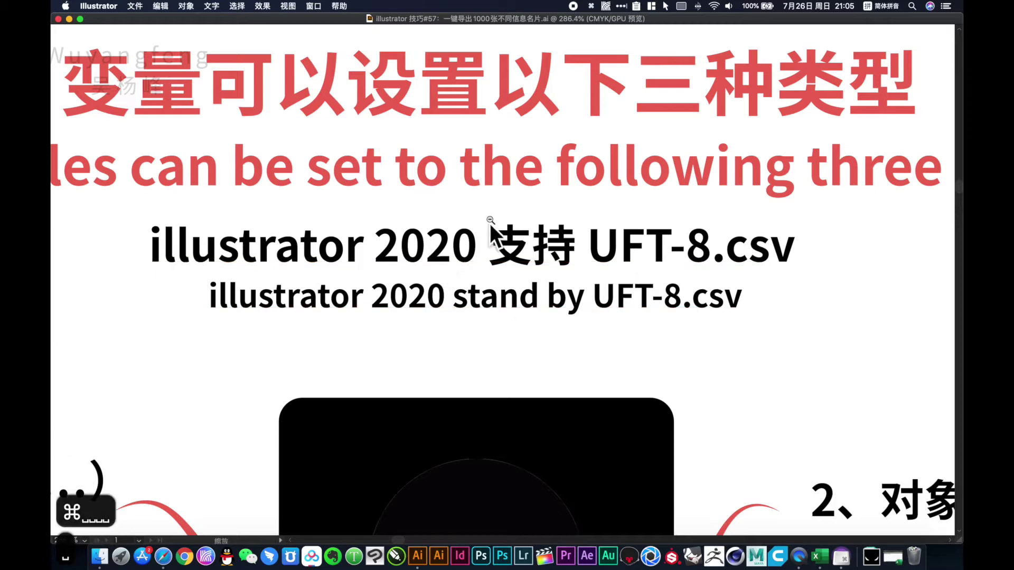
{"action": "left_click", "coordinate": [489, 223], "text": "alt+super"}
{"action": "left_click", "coordinate": [459, 248], "text": "super"}
{"action": "left_click_drag", "start_coordinate": [445, 251], "coordinate": [445, 258]}
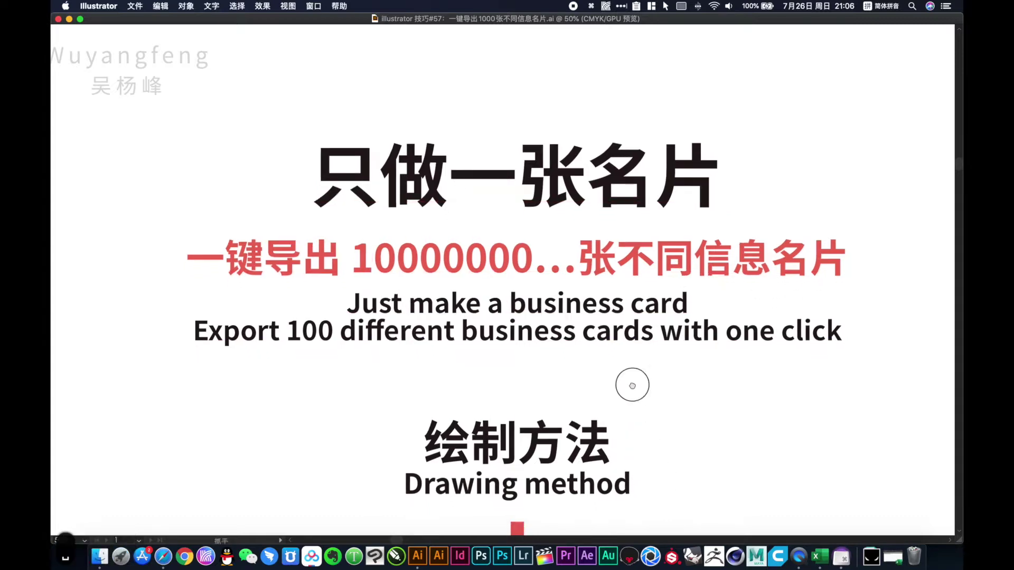
{"action": "left_click_drag", "start_coordinate": [633, 382], "coordinate": [622, 219]}
{"action": "left_click", "coordinate": [543, 225], "text": "alt+super"}
{"action": "scroll", "coordinate": [528, 343], "scroll_direction": "up", "scroll_amount": 5}
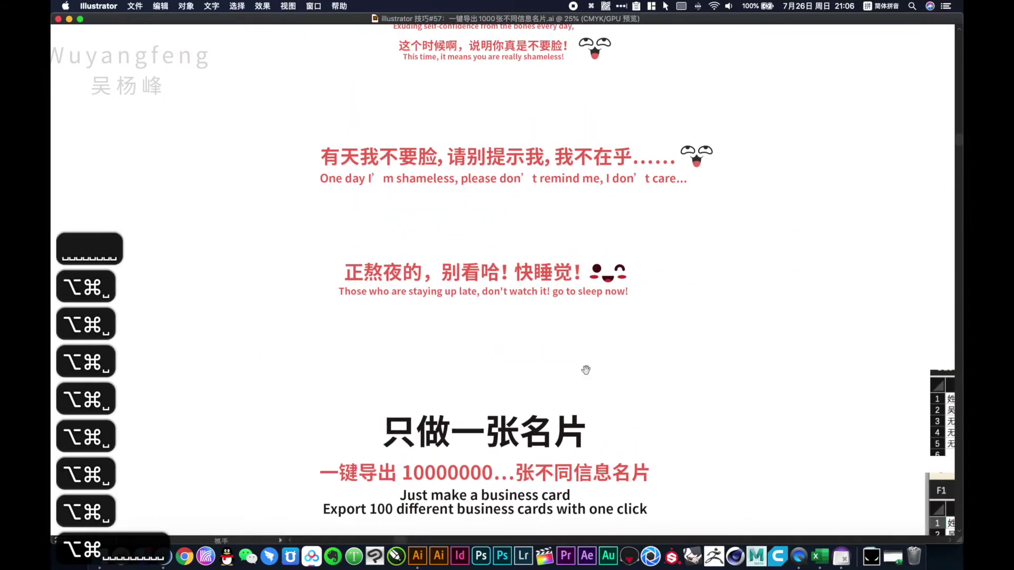
{"action": "scroll", "coordinate": [496, 355], "scroll_direction": "up", "scroll_amount": 5}
{"action": "left_click_drag", "start_coordinate": [340, 161], "coordinate": [624, 325]}
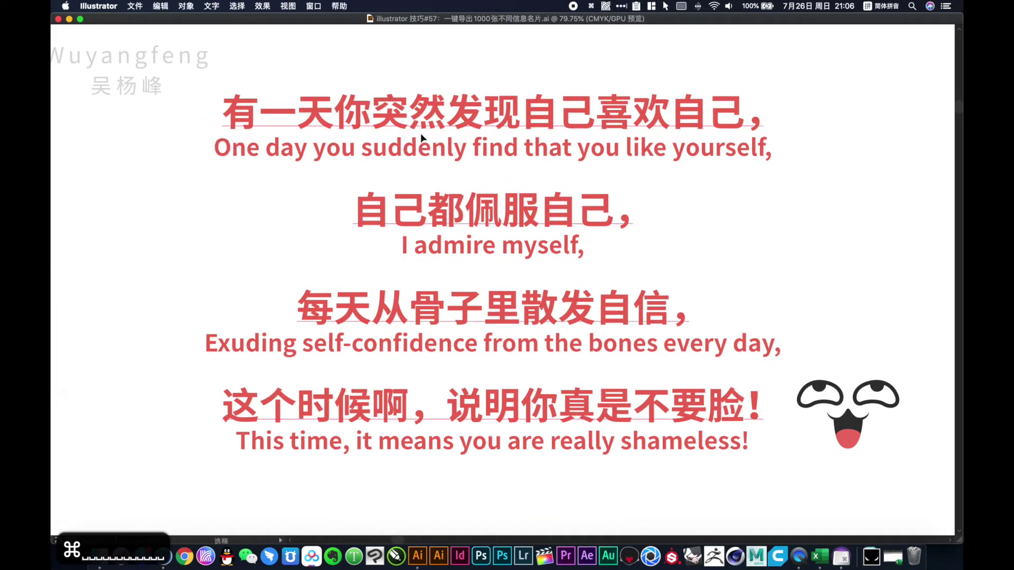
{"action": "scroll", "coordinate": [454, 126], "scroll_direction": "left", "scroll_amount": 2}
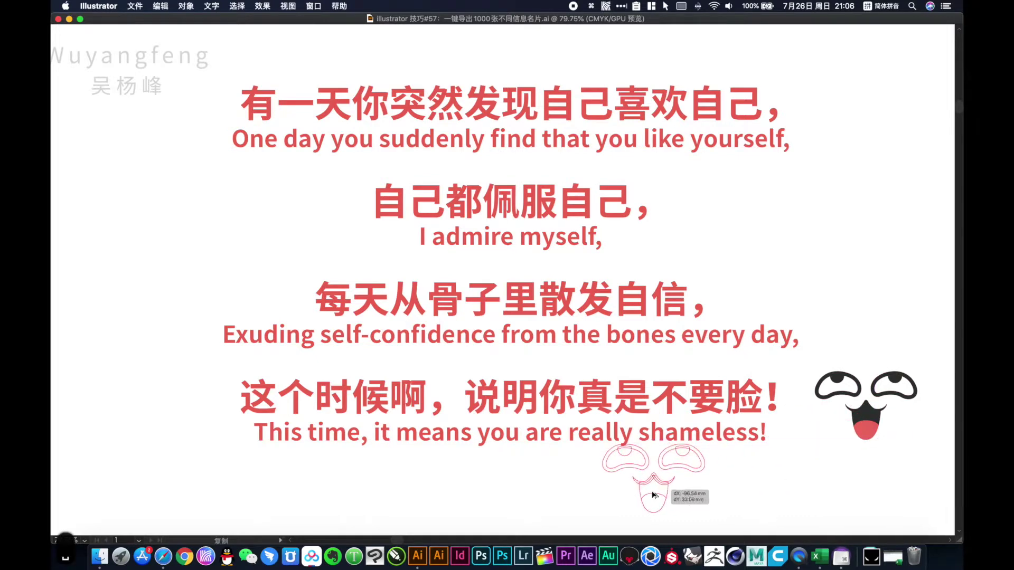
Option-drag two copies of the cartoon face below the red quote lines
{"action": "mouse_move", "coordinate": [861, 417]}
{"action": "left_mouse_down"}
{"action": "mouse_move", "coordinate": [653, 488]}
{"action": "mouse_move", "coordinate": [394, 499]}
{"action": "left_mouse_up"}
{"action": "left_click_drag", "start_coordinate": [542, 460], "coordinate": [509, 222]}
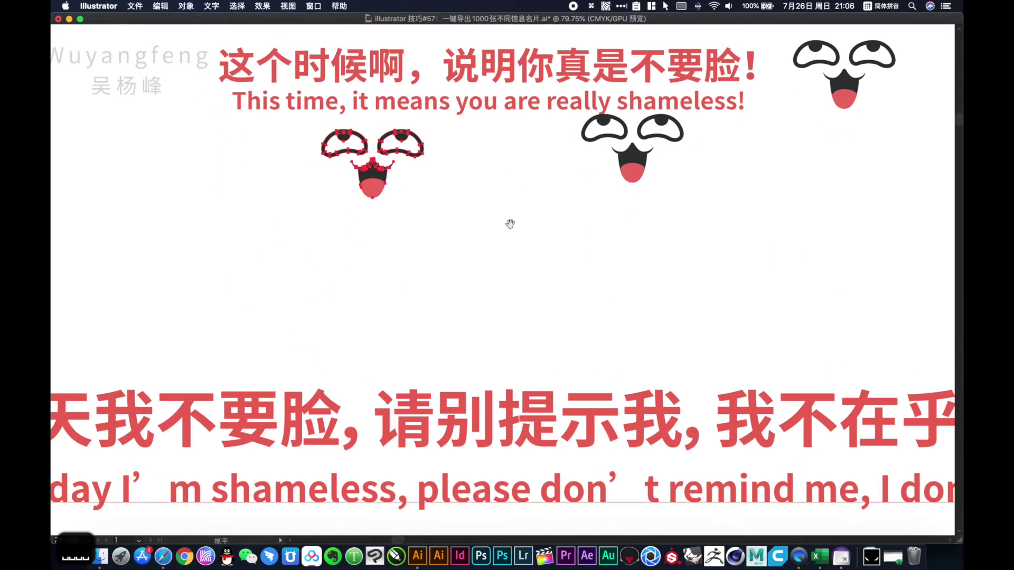
{"action": "left_click", "coordinate": [468, 324], "text": "alt+super"}
{"action": "left_click", "coordinate": [513, 337], "text": "alt+super"}
{"action": "left_click_drag", "start_coordinate": [514, 337], "coordinate": [433, 315]}
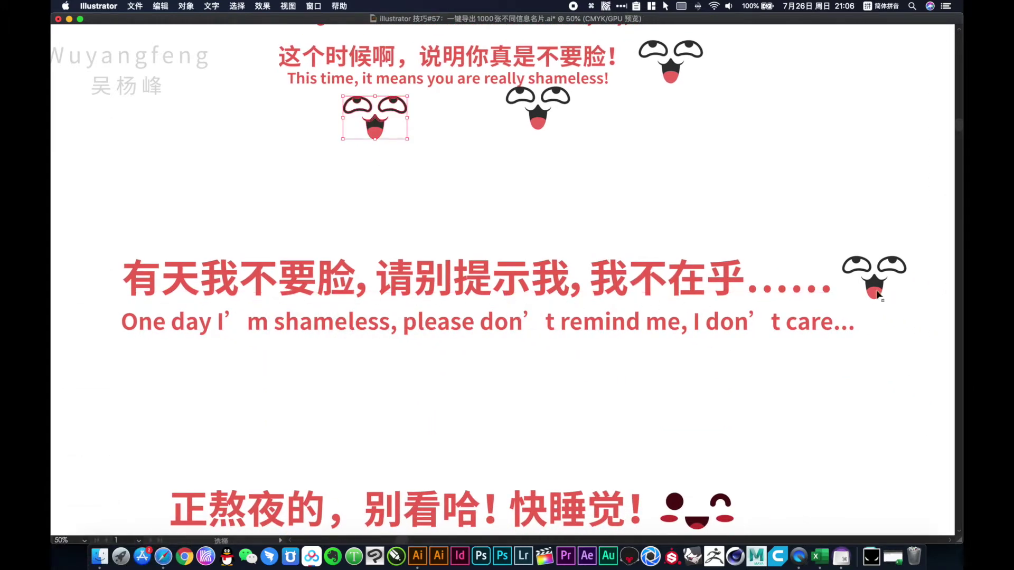
{"action": "left_click_drag", "start_coordinate": [878, 295], "coordinate": [401, 388]}
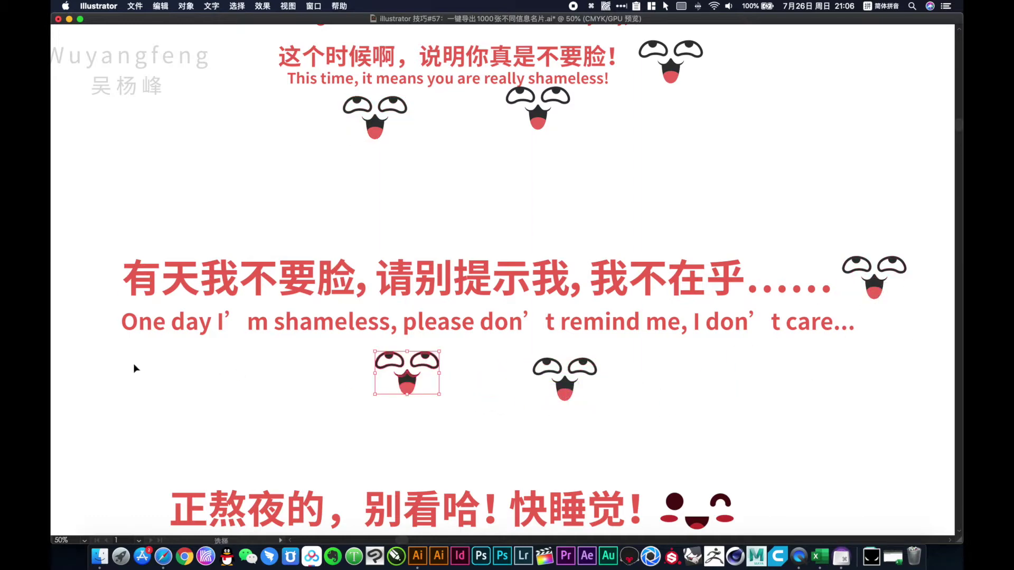
{"action": "left_click_drag", "start_coordinate": [864, 365], "coordinate": [780, 199]}
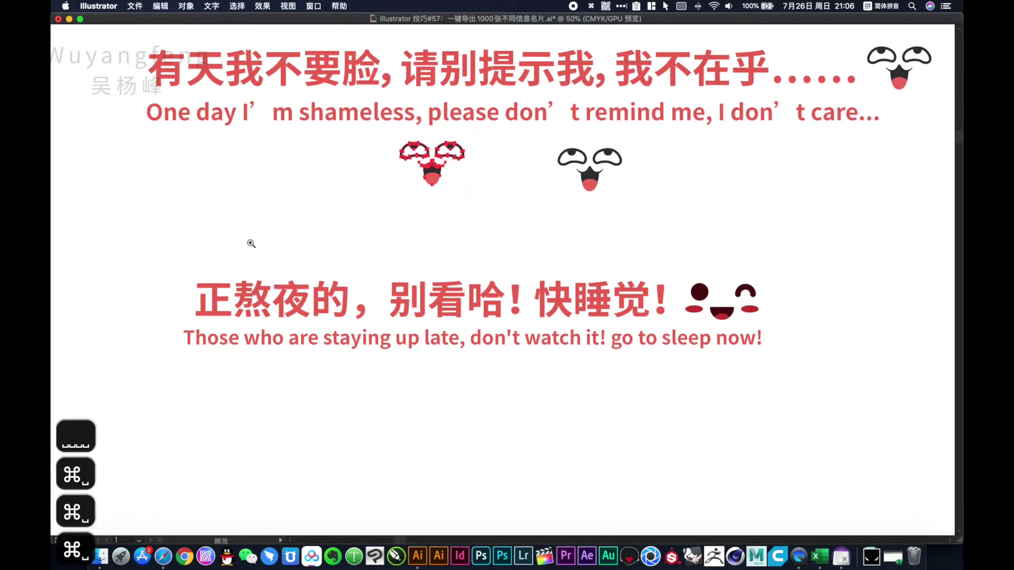
{"action": "left_click_drag", "start_coordinate": [169, 244], "coordinate": [923, 380]}
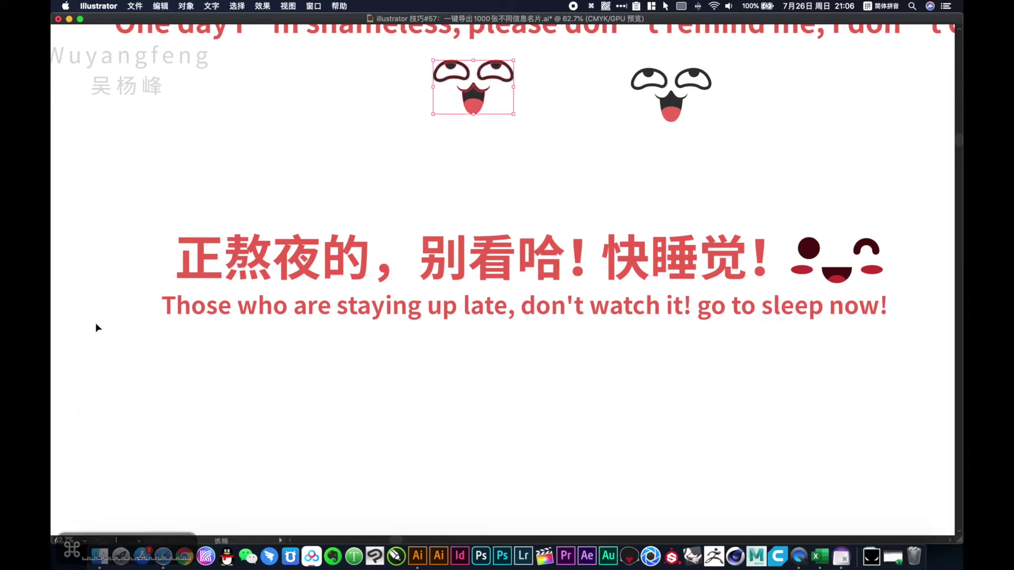
{"action": "left_click", "coordinate": [611, 380], "text": "alt+super"}
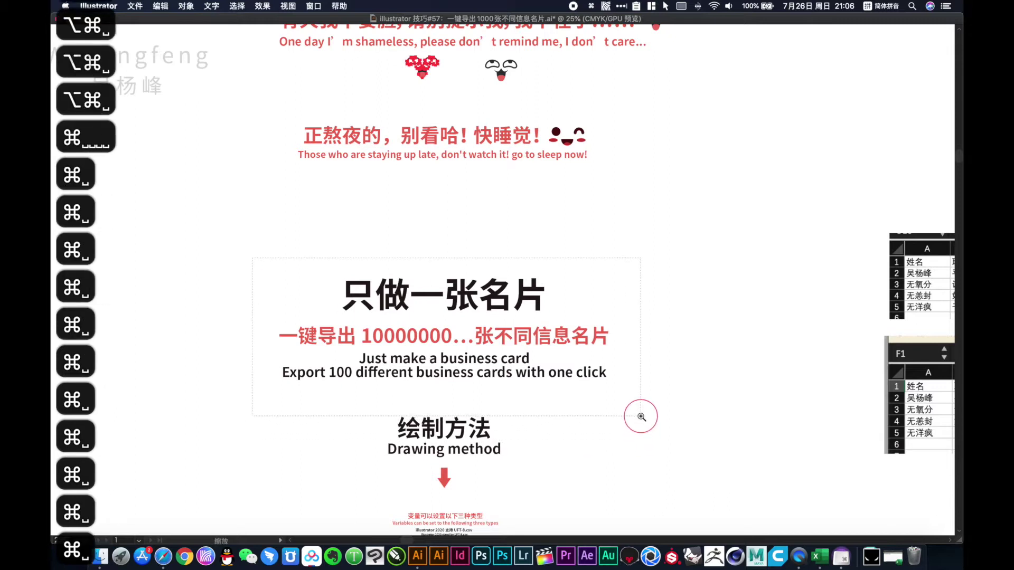
Frame the business card, select its face image, and reveal the panels with six variables
{"action": "left_click_drag", "start_coordinate": [252, 259], "coordinate": [640, 416]}
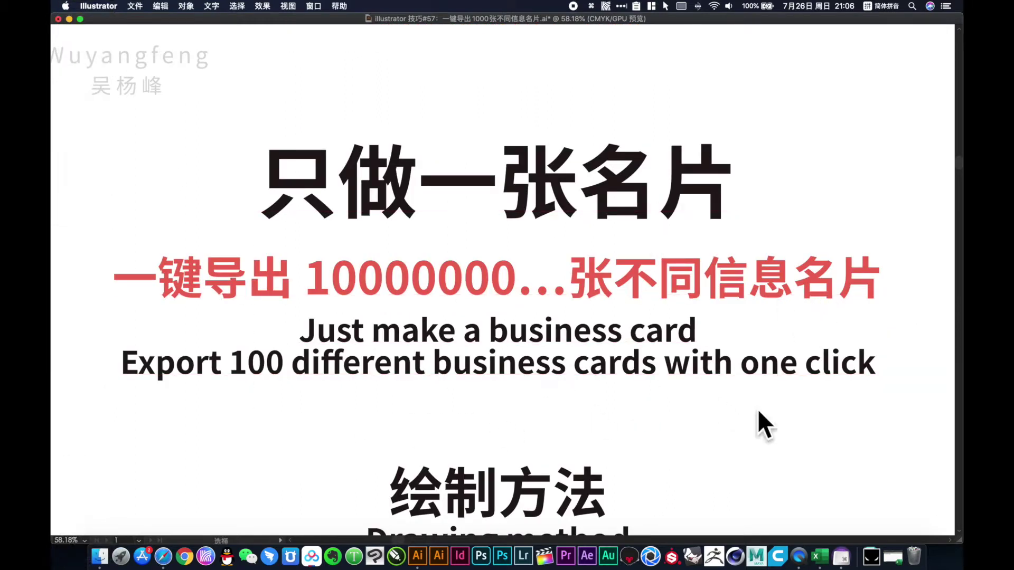
{"action": "left_click_drag", "start_coordinate": [758, 419], "coordinate": [749, 106]}
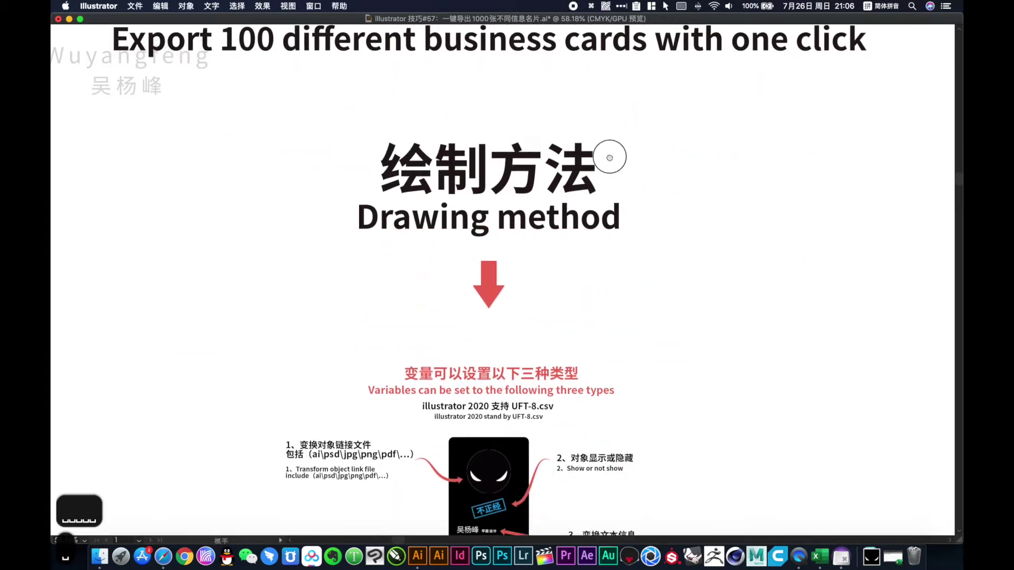
{"action": "scroll", "coordinate": [606, 154], "scroll_direction": "down", "scroll_amount": 5}
{"action": "left_click_drag", "start_coordinate": [249, 156], "coordinate": [684, 419]}
{"action": "left_click_drag", "start_coordinate": [547, 220], "coordinate": [629, 269]}
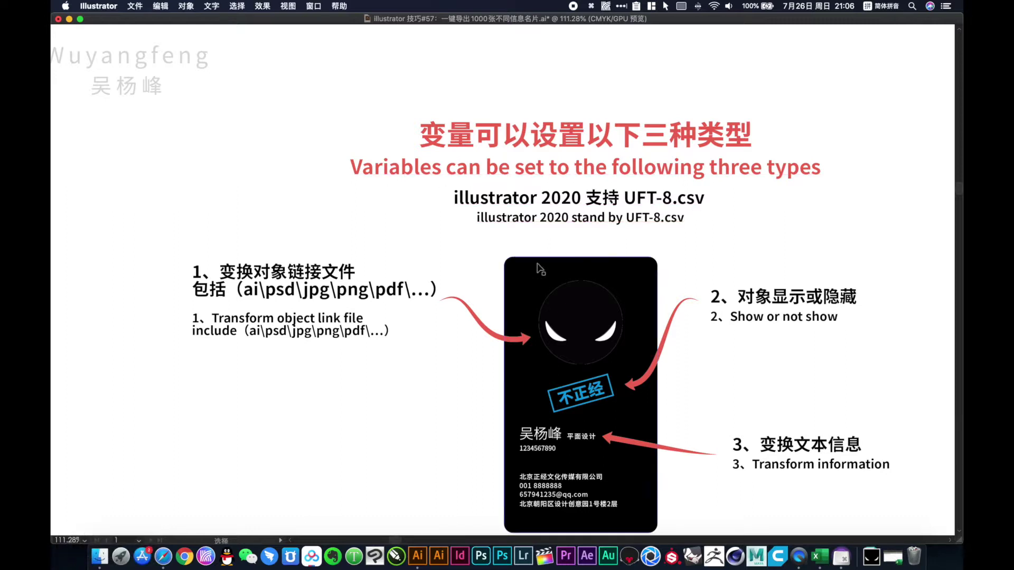
{"action": "left_click_drag", "start_coordinate": [446, 263], "coordinate": [431, 253]}
{"action": "left_click", "coordinate": [576, 305]}
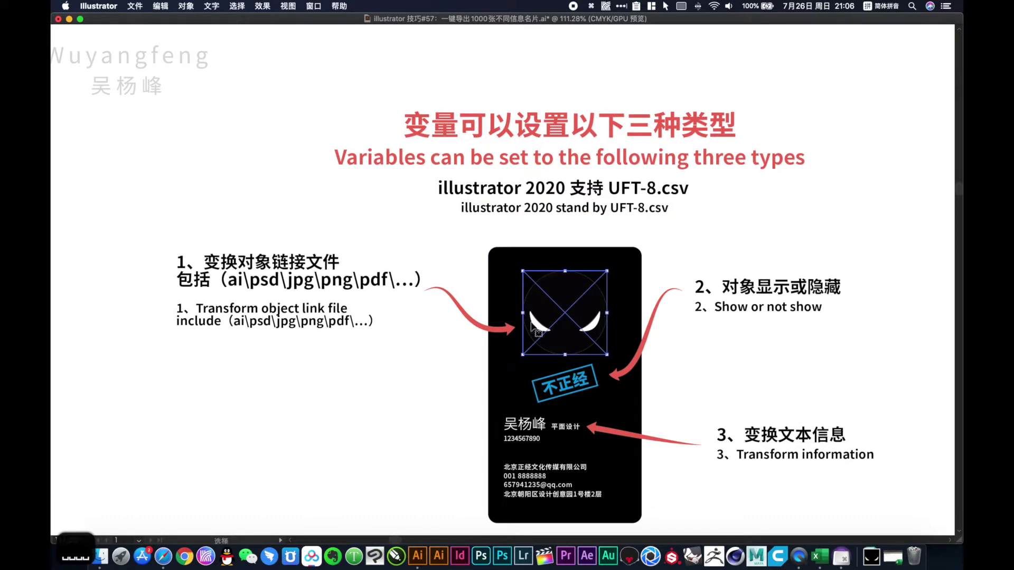
{"action": "key", "text": "Tab"}
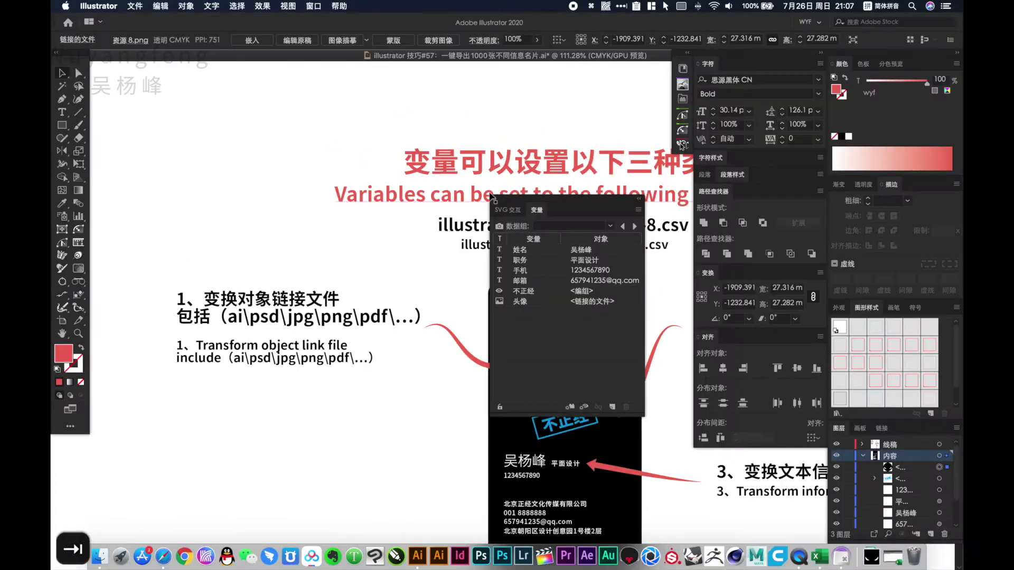
Move the Variables panel aside, collapse the dock, and list the linked face images
{"action": "mouse_move", "coordinate": [500, 199]}
{"action": "left_mouse_down"}
{"action": "mouse_move", "coordinate": [550, 107]}
{"action": "mouse_move", "coordinate": [714, 76]}
{"action": "left_mouse_up"}
{"action": "left_click", "coordinate": [822, 54]}
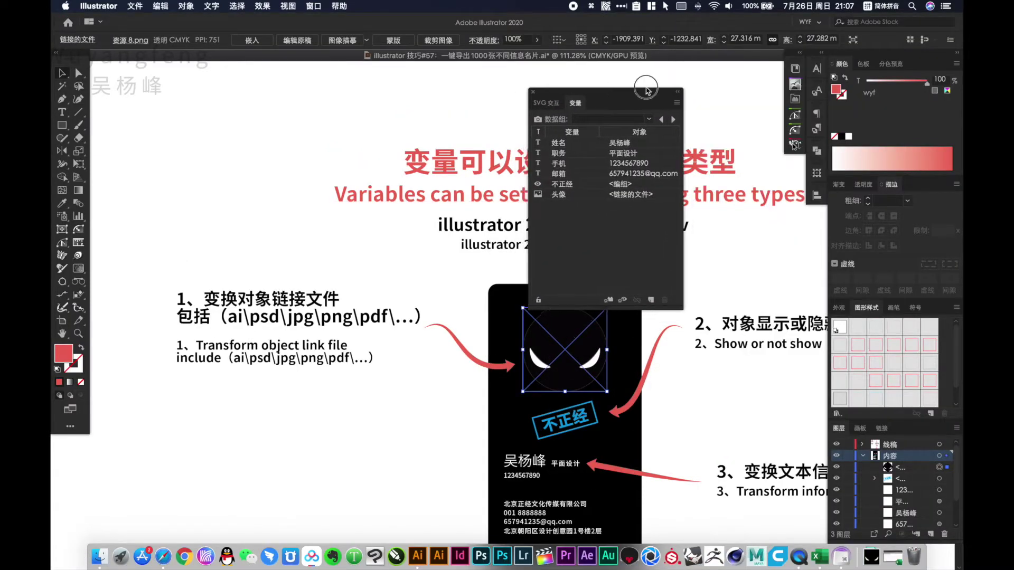
{"action": "left_click", "coordinate": [886, 431]}
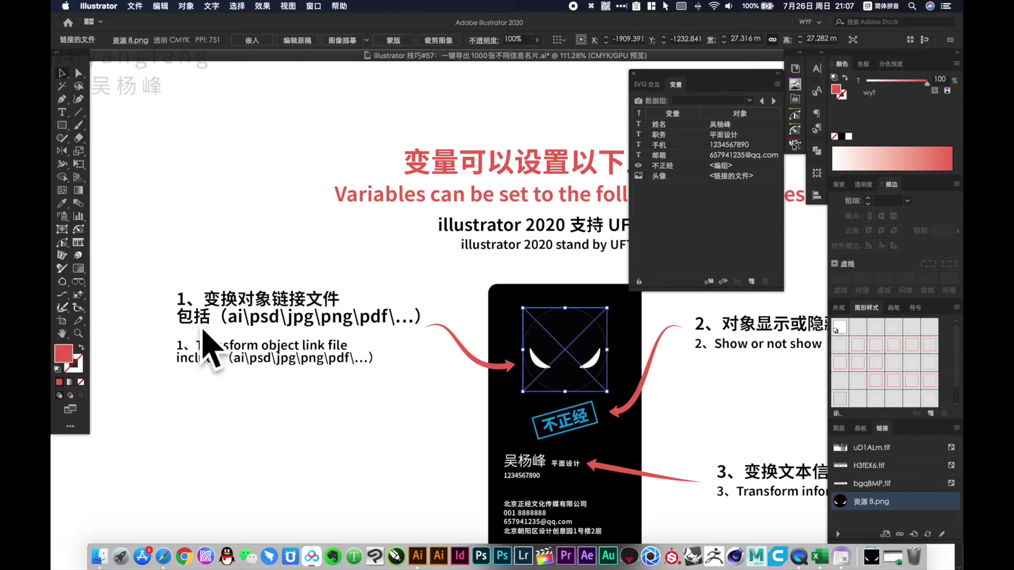
{"action": "left_click", "coordinate": [410, 404]}
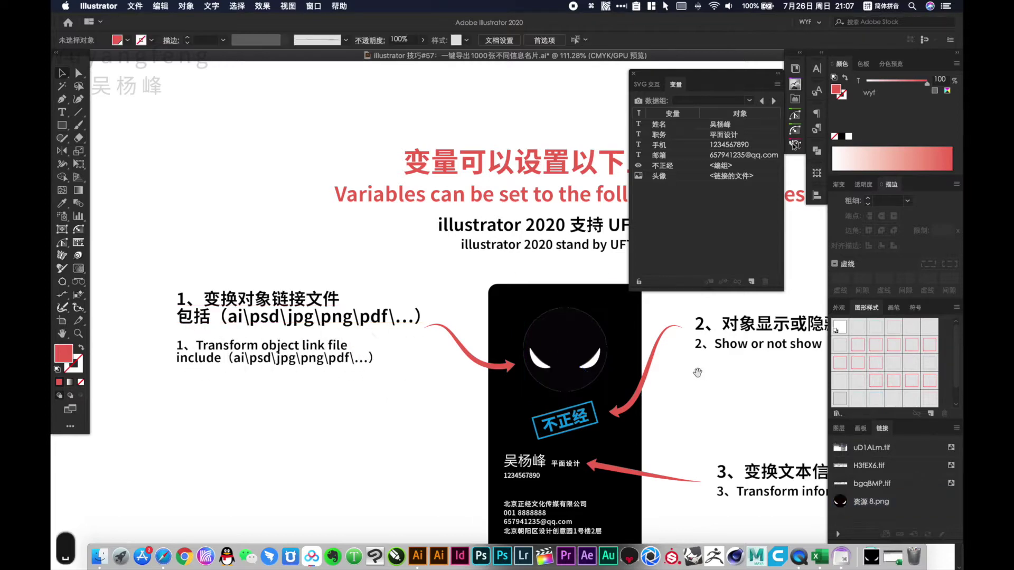
{"action": "left_click_drag", "start_coordinate": [735, 363], "coordinate": [547, 344]}
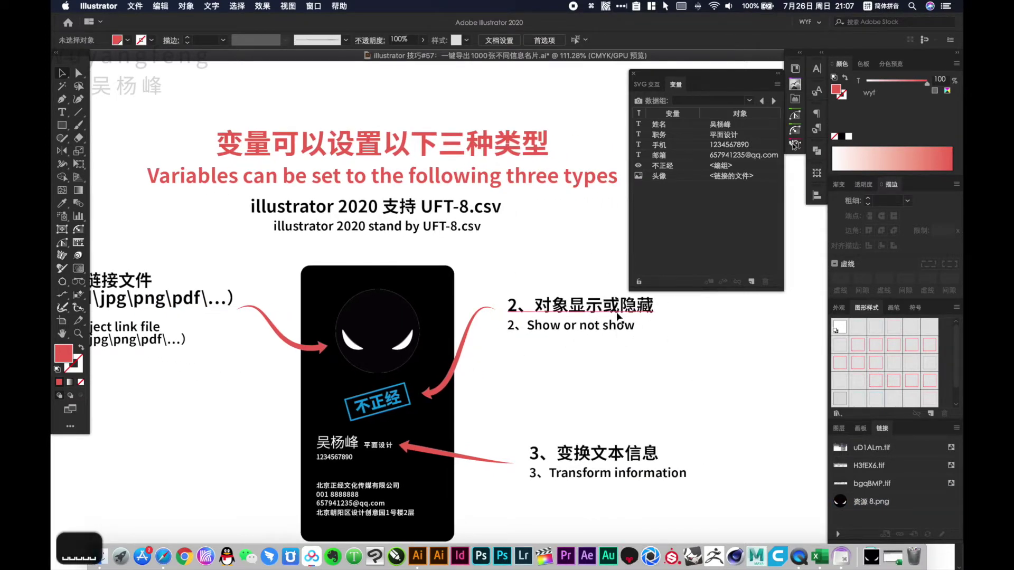
{"action": "scroll", "coordinate": [621, 417], "scroll_direction": "down", "scroll_amount": 3}
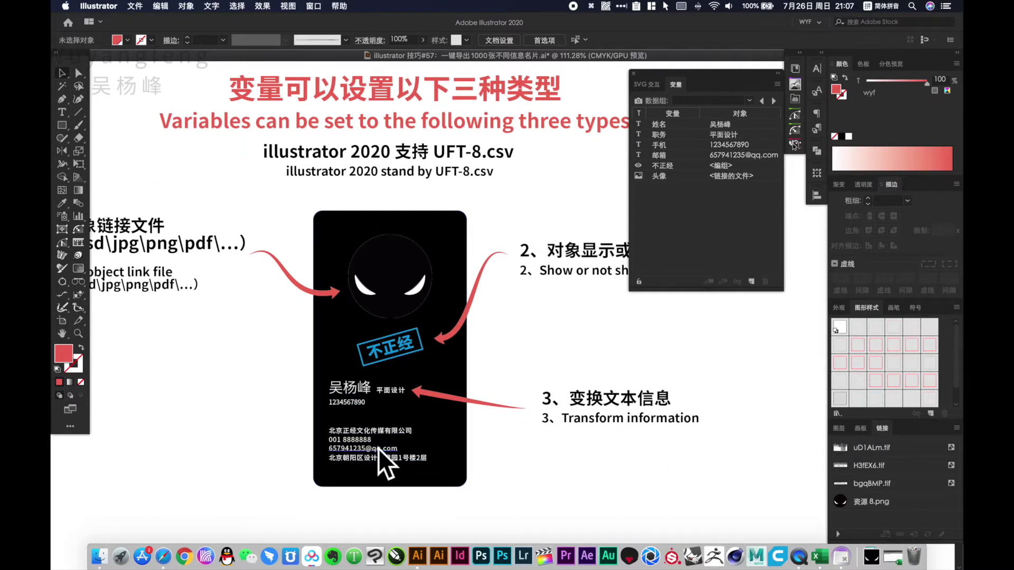
{"action": "scroll", "coordinate": [396, 359], "scroll_direction": "left", "scroll_amount": 1}
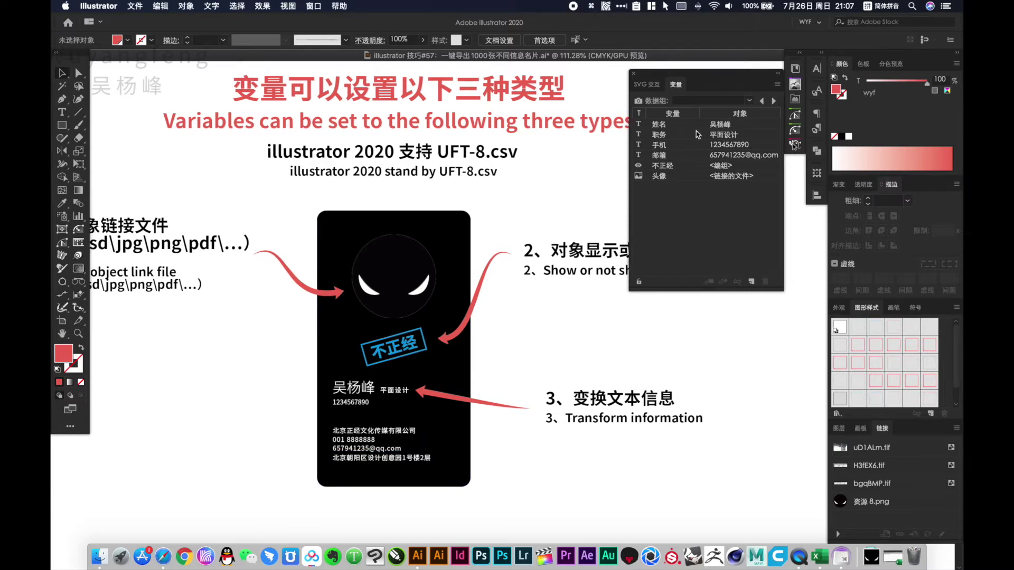
Preview data sets 1, 2 and 3 on the card, ending back on data set 1
{"action": "left_click", "coordinate": [750, 101]}
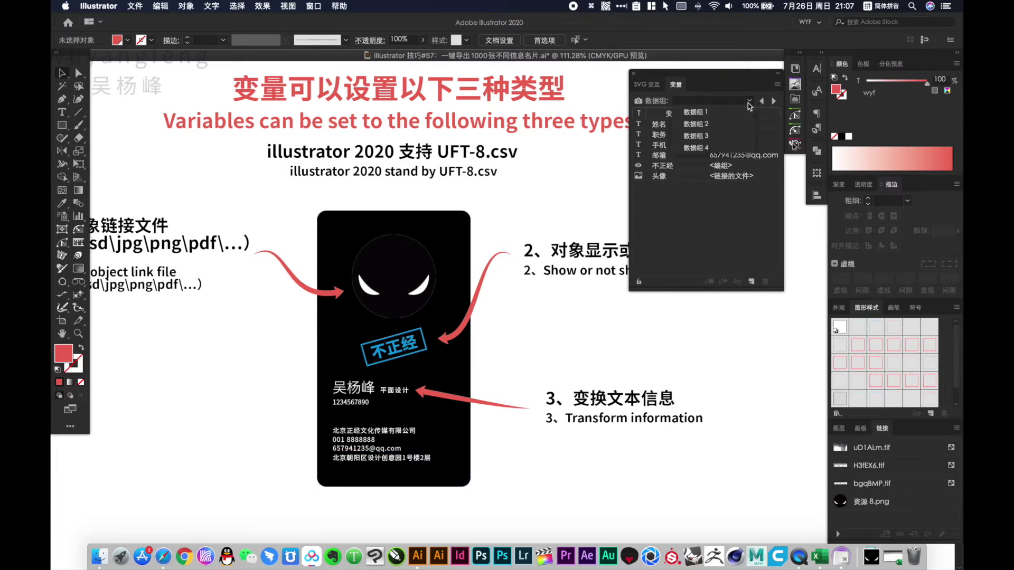
{"action": "left_click", "coordinate": [704, 114]}
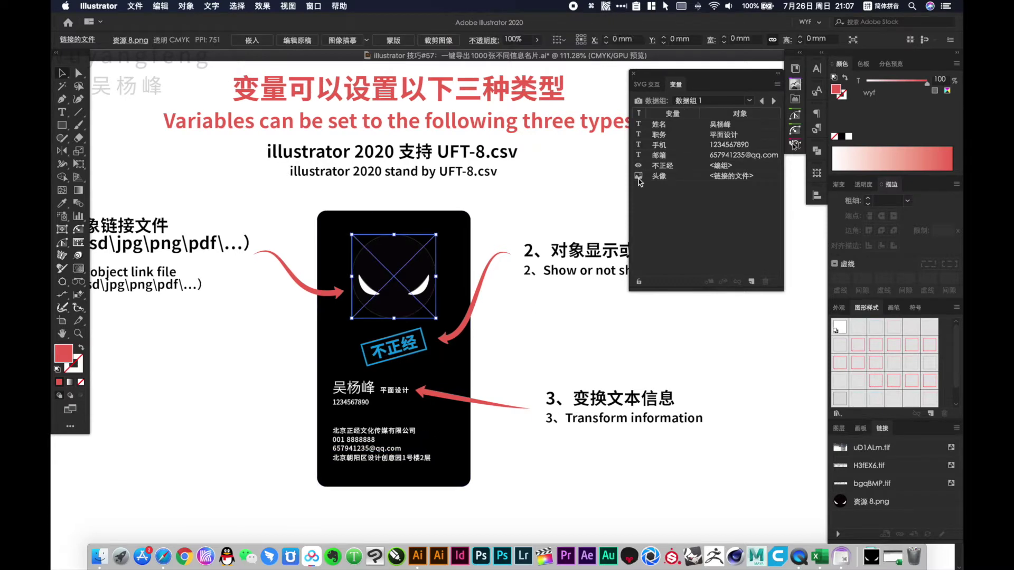
{"action": "left_click", "coordinate": [751, 101]}
{"action": "left_click", "coordinate": [704, 125]}
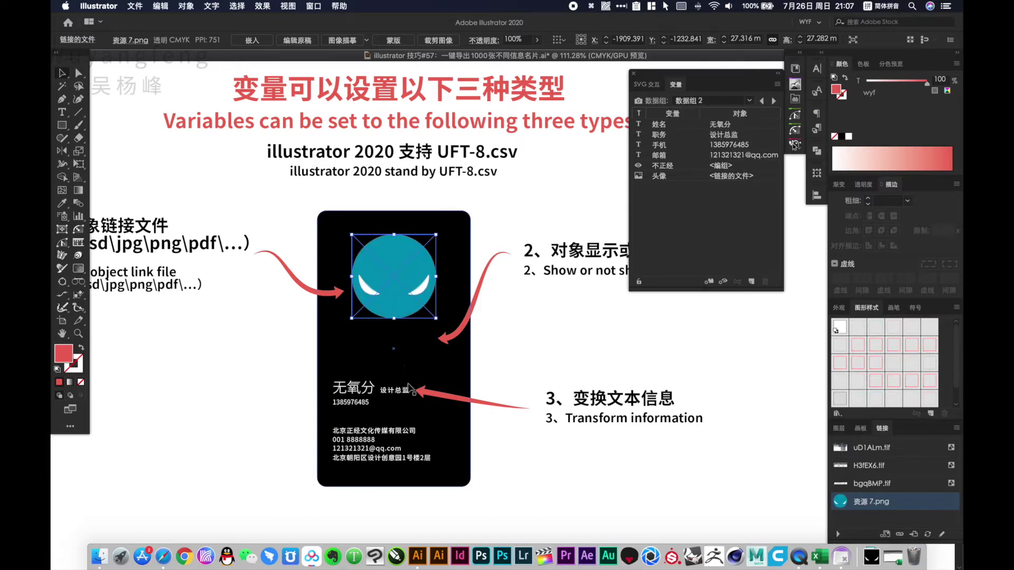
{"action": "left_click", "coordinate": [750, 102]}
{"action": "key", "text": "Down"}
{"action": "key", "text": "Return"}
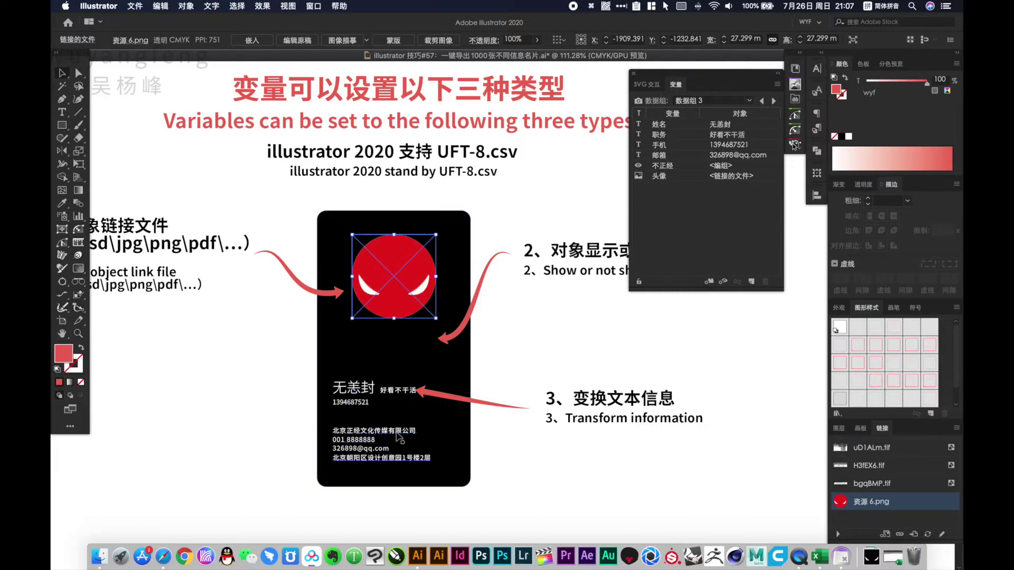
{"action": "left_click", "coordinate": [748, 101]}
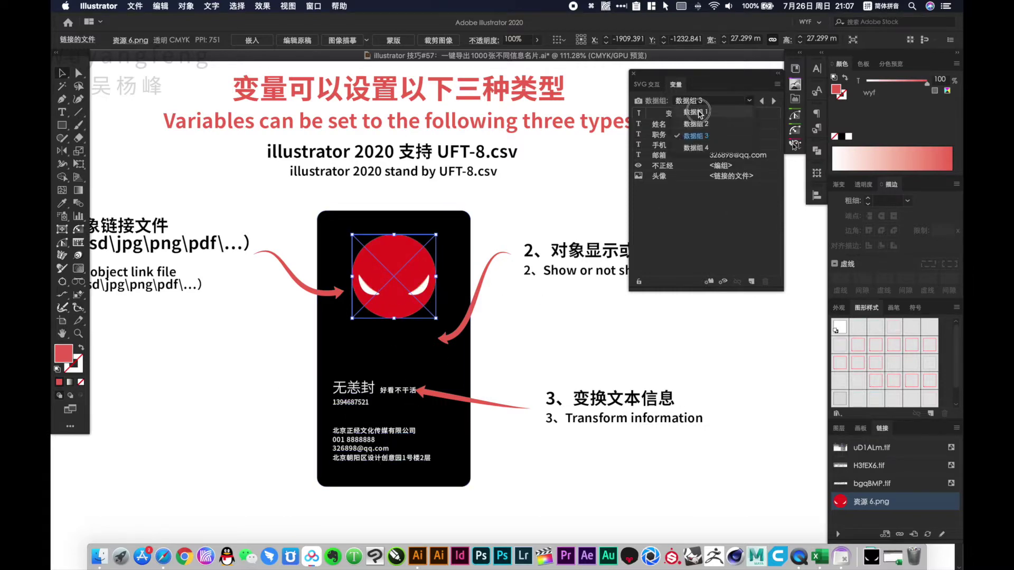
{"action": "left_click", "coordinate": [698, 112]}
{"action": "left_click", "coordinate": [544, 305]}
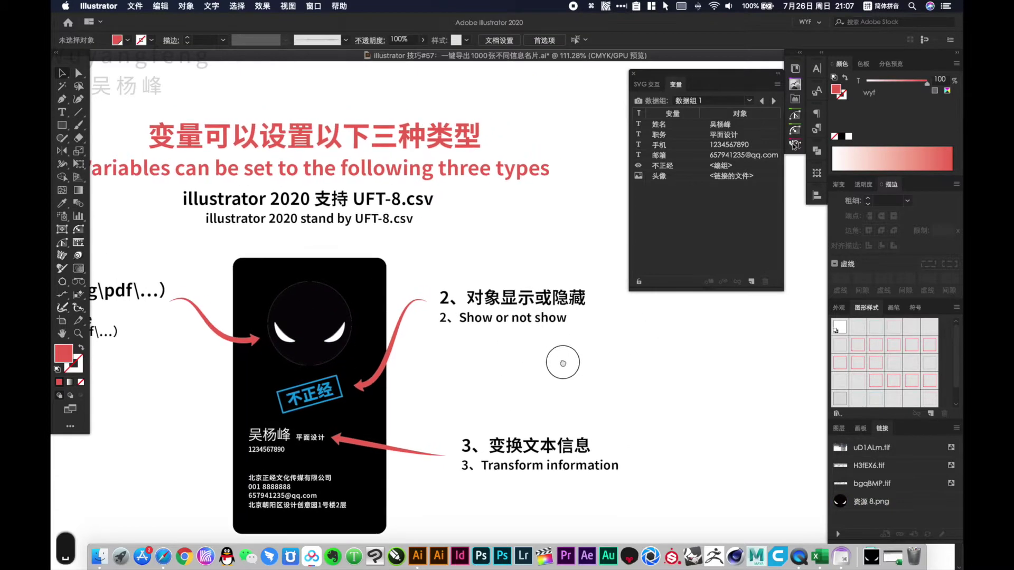
Select all six variables and delete them with their instances, confirming with 是
{"action": "scroll", "coordinate": [544, 305], "scroll_direction": "left", "scroll_amount": 3}
{"action": "scroll", "coordinate": [543, 305], "scroll_direction": "up", "scroll_amount": 2}
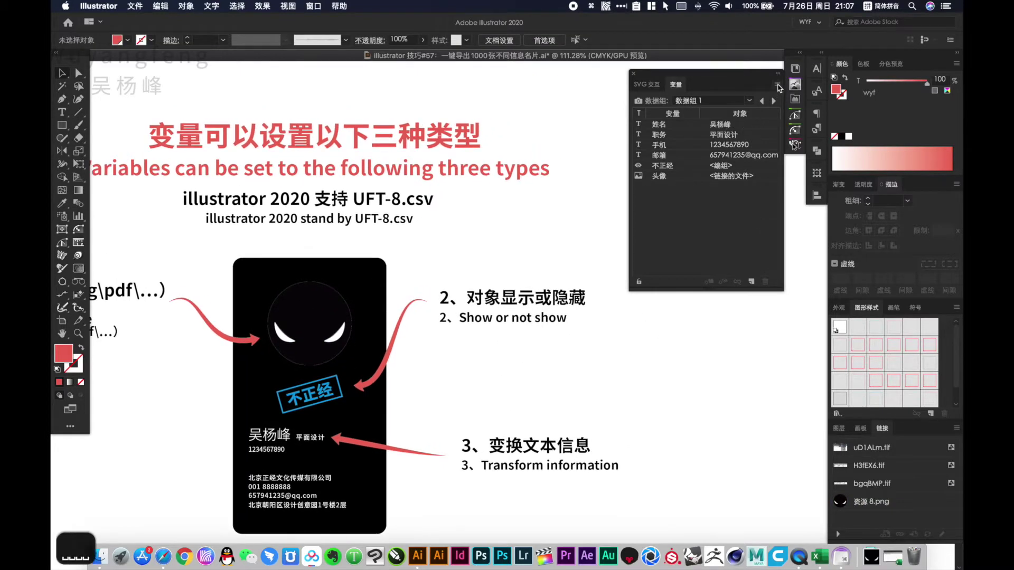
{"action": "left_click", "coordinate": [752, 125]}
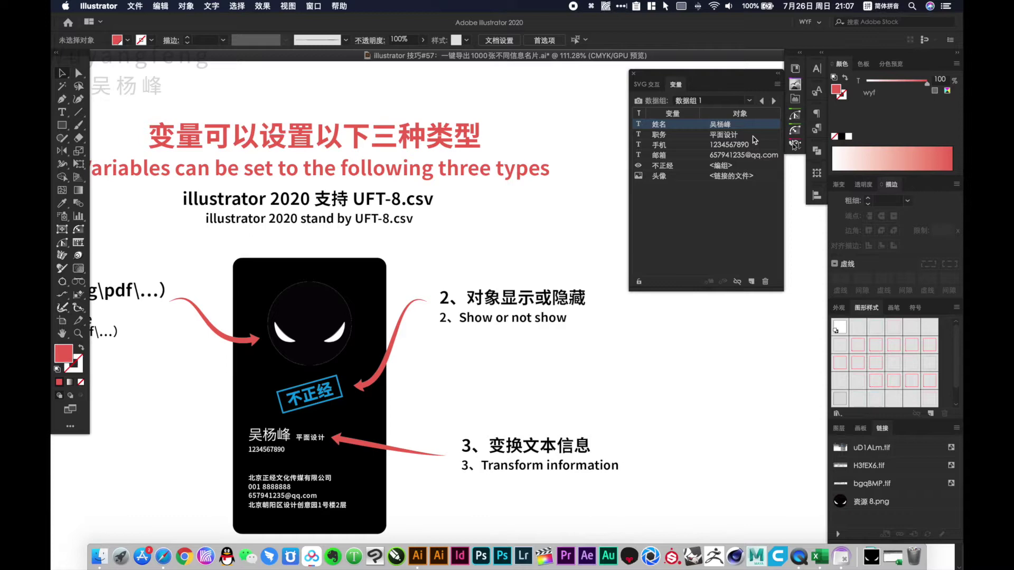
{"action": "left_click", "coordinate": [762, 177], "text": "shift"}
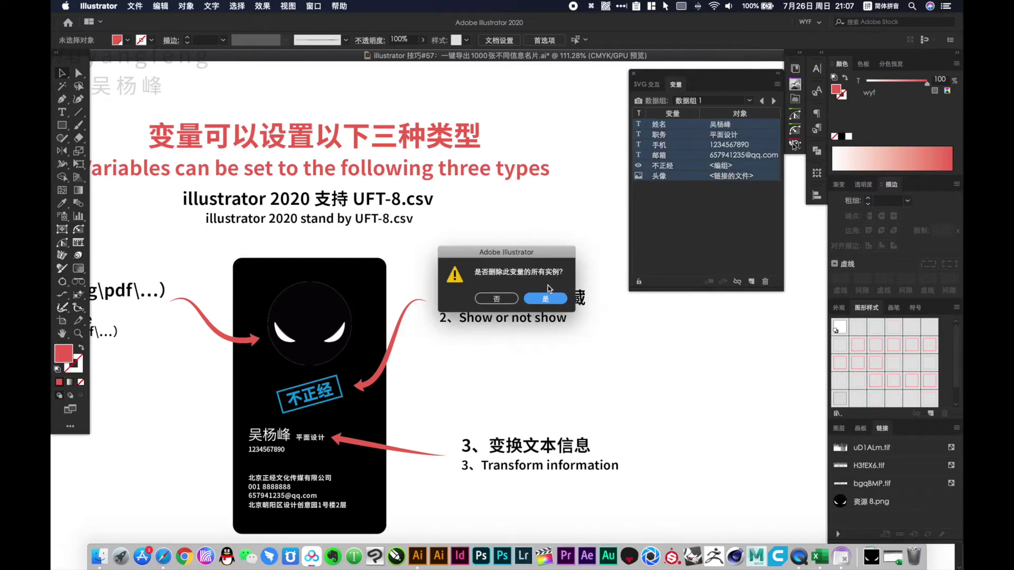
{"action": "left_click", "coordinate": [548, 301]}
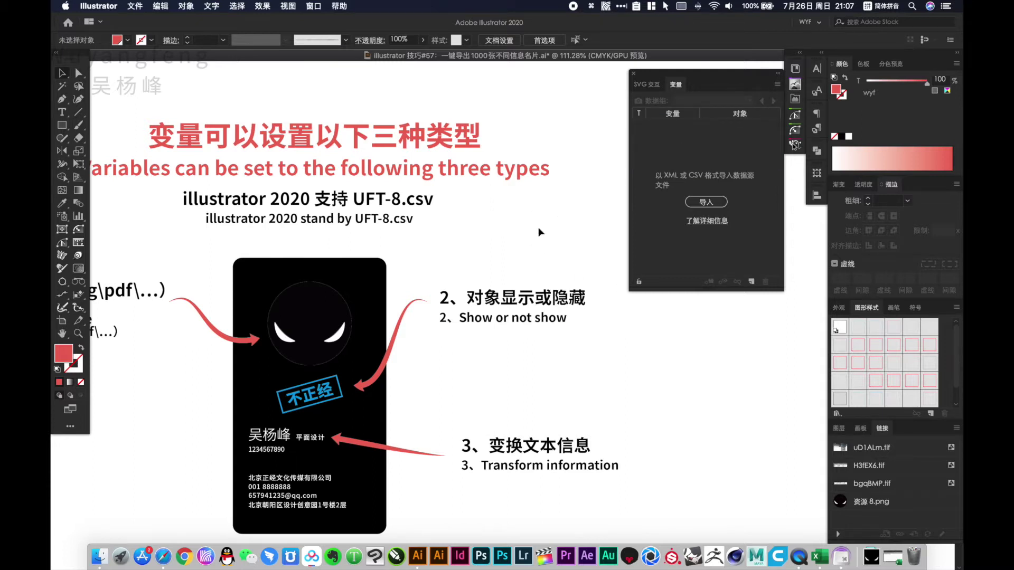
{"action": "left_click", "coordinate": [542, 324], "text": "alt+super"}
{"action": "left_click", "coordinate": [521, 170], "text": "alt+super"}
{"action": "left_click", "coordinate": [453, 304], "text": "alt+super"}
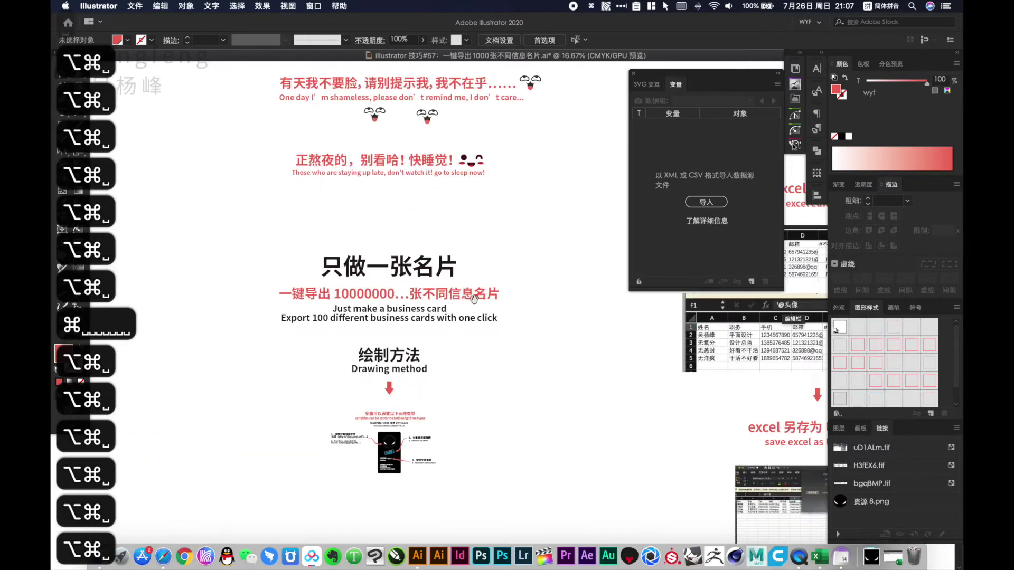
{"action": "left_click_drag", "start_coordinate": [453, 304], "coordinate": [306, 292]}
{"action": "left_click", "coordinate": [462, 299], "text": "super"}
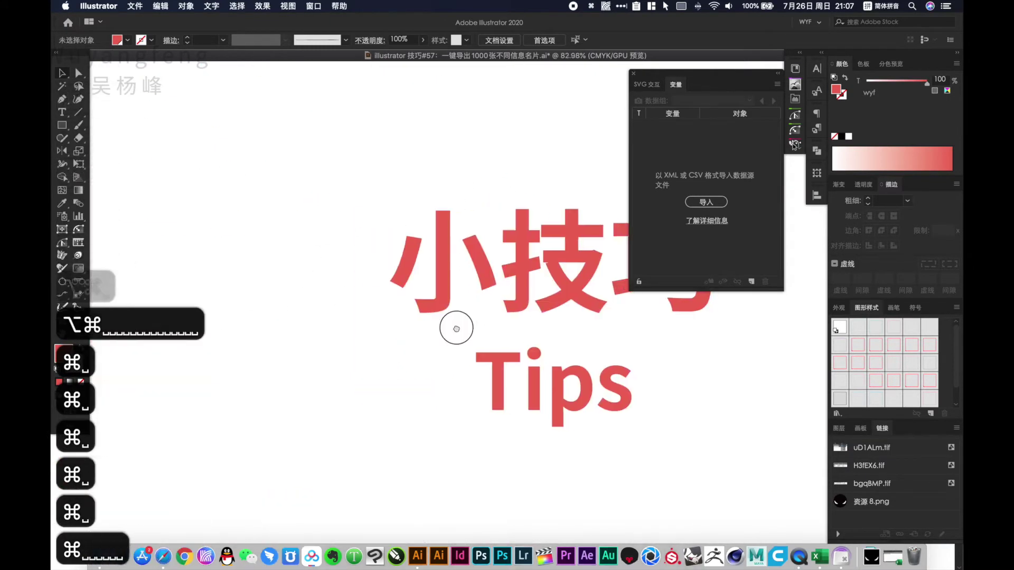
{"action": "left_click", "coordinate": [457, 394], "text": "alt+super"}
{"action": "mouse_move", "coordinate": [457, 394]}
{"action": "left_mouse_down"}
{"action": "mouse_move", "coordinate": [442, 306]}
{"action": "mouse_move", "coordinate": [454, 177]}
{"action": "left_mouse_up"}
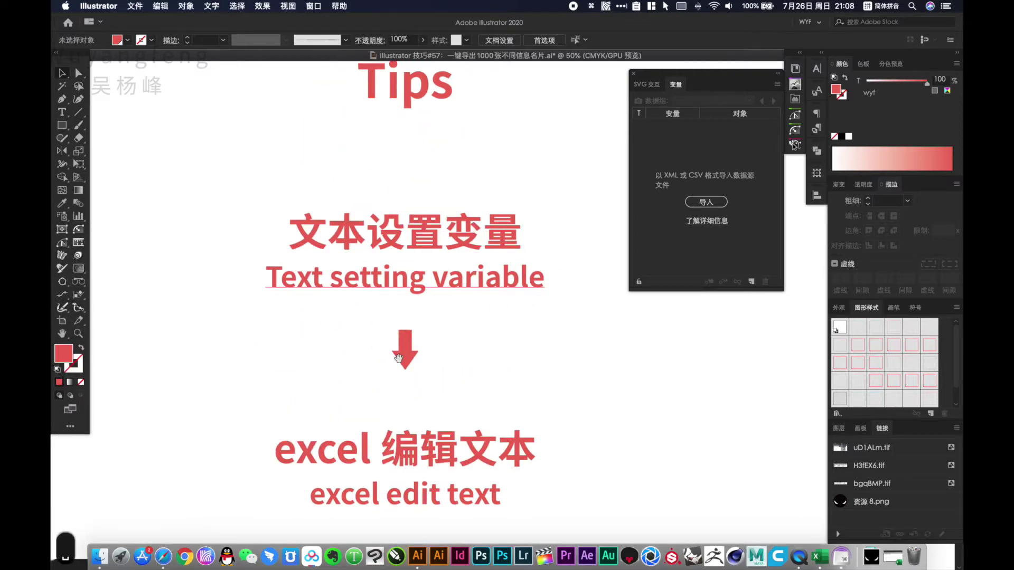
{"action": "left_click", "coordinate": [393, 355], "text": "alt+super"}
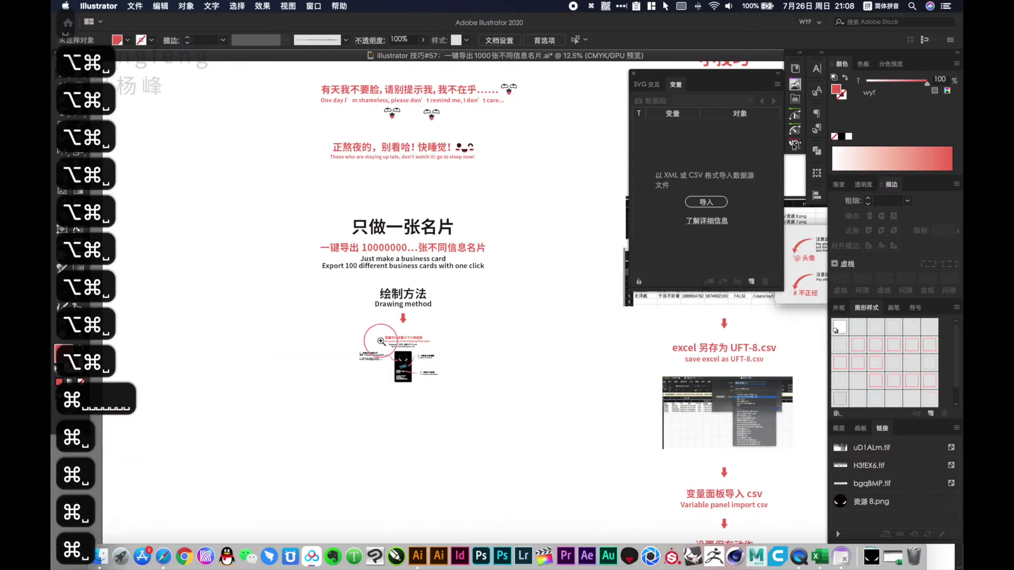
{"action": "mouse_move", "coordinate": [406, 338]}
{"action": "left_mouse_down"}
{"action": "mouse_move", "coordinate": [453, 395]}
{"action": "mouse_move", "coordinate": [382, 386]}
{"action": "left_mouse_up"}
{"action": "left_click", "coordinate": [407, 327]}
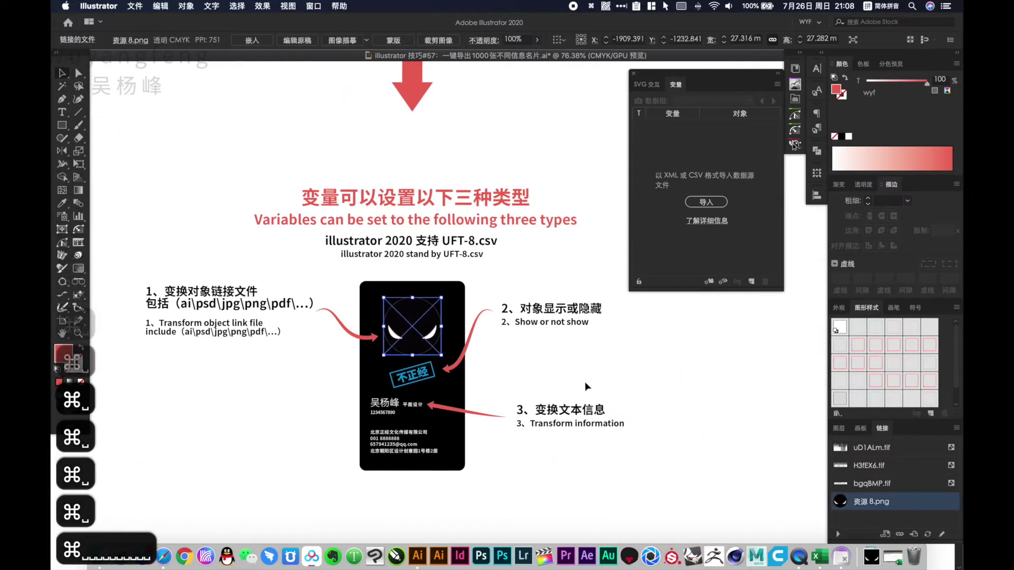
Make the name and job title texts into variables named 姓名 and 职务
{"action": "left_click", "coordinate": [385, 403], "text": "super"}
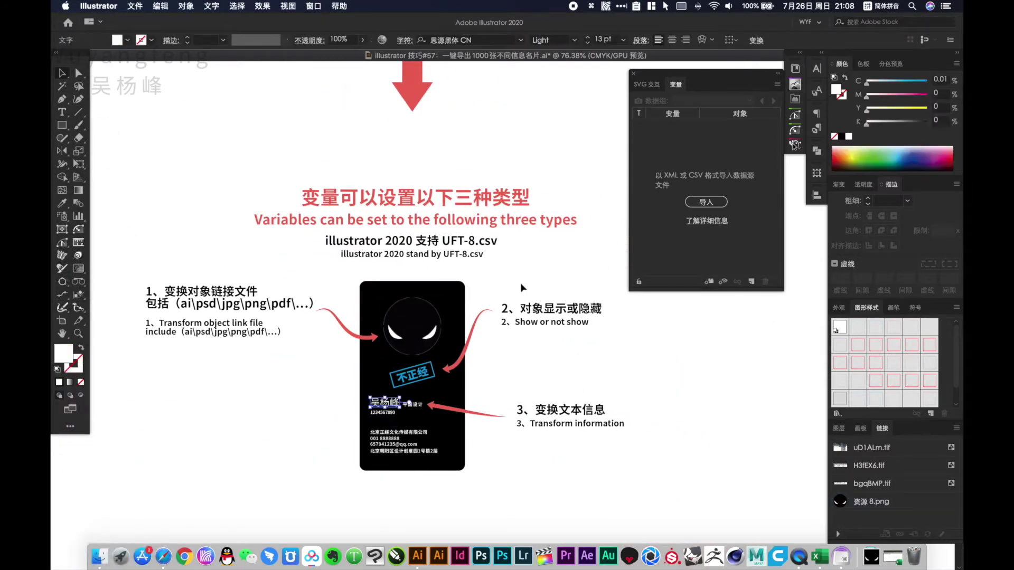
{"action": "left_click", "coordinate": [334, 242], "text": "super"}
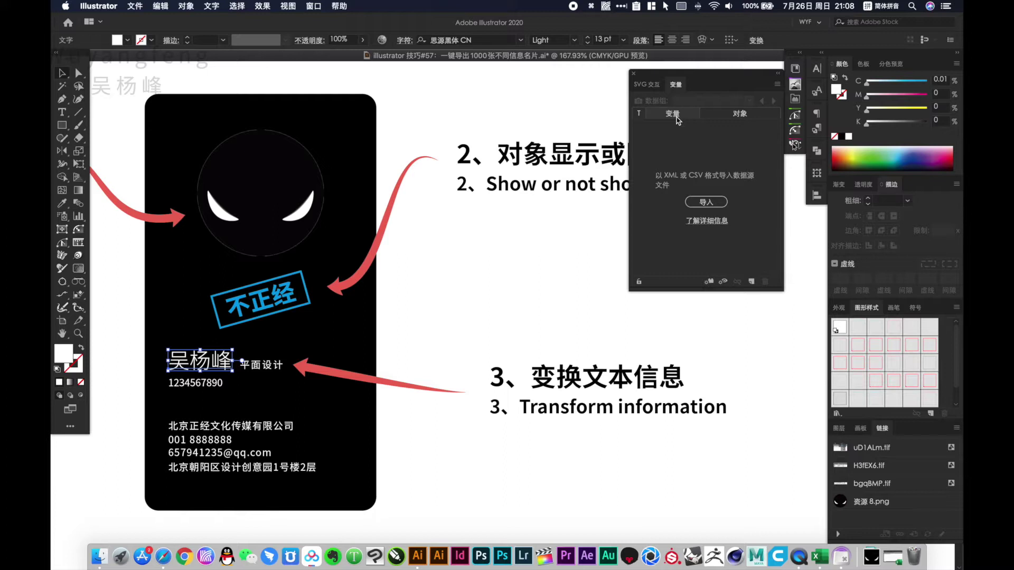
{"action": "left_click", "coordinate": [710, 283]}
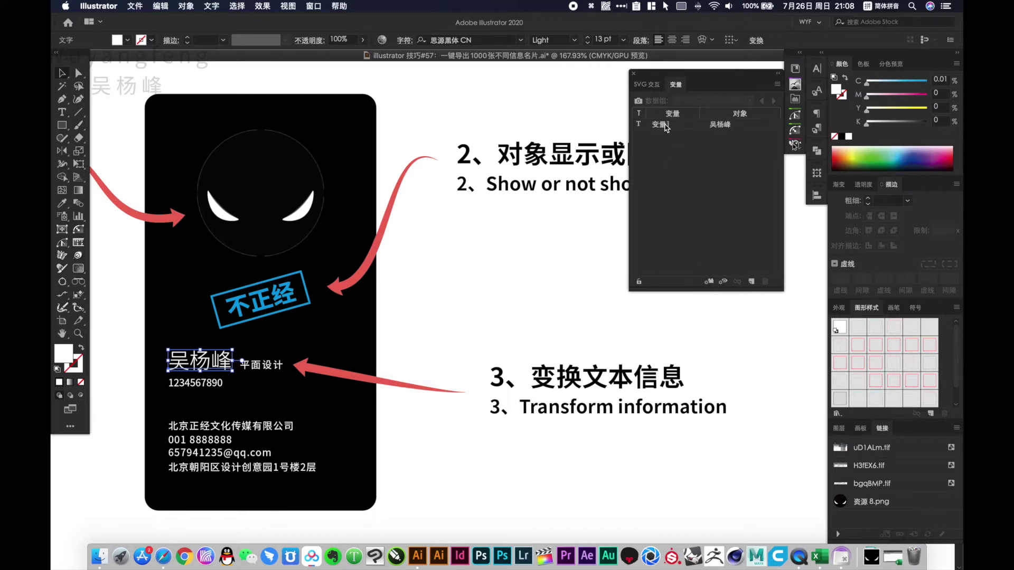
{"action": "double_click", "coordinate": [664, 125]}
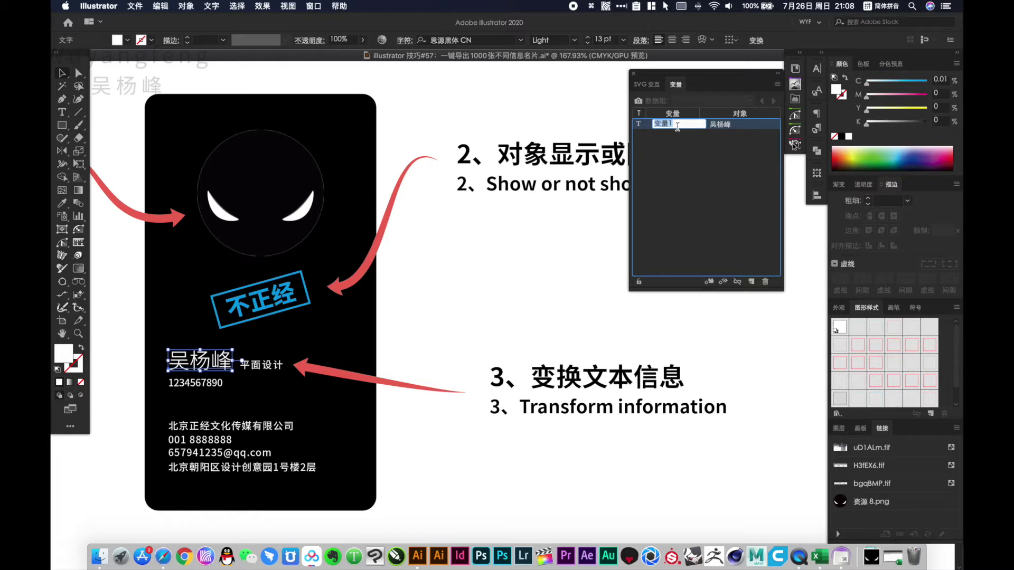
{"action": "type", "text": "姓名"}
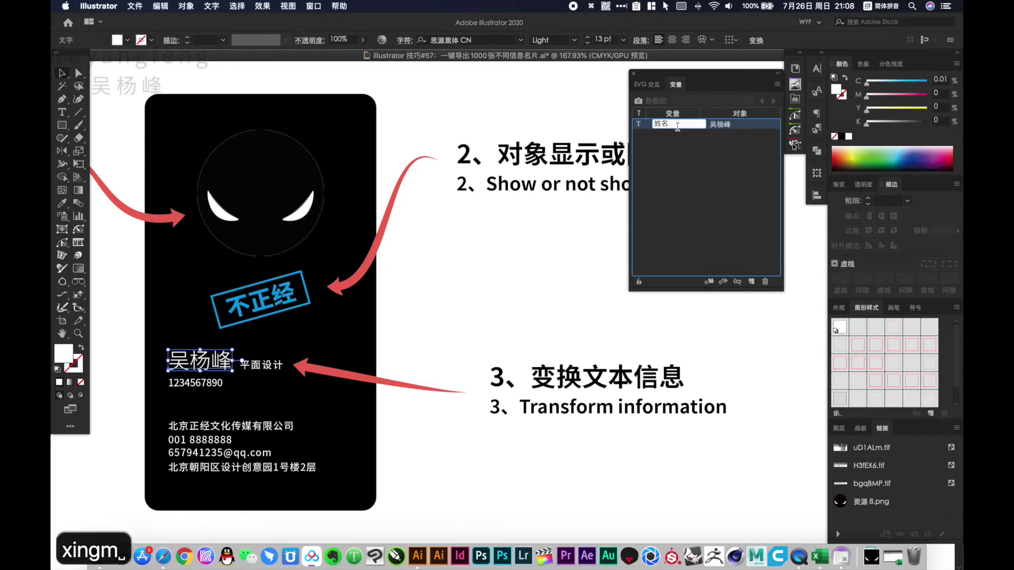
{"action": "left_click", "coordinate": [699, 171]}
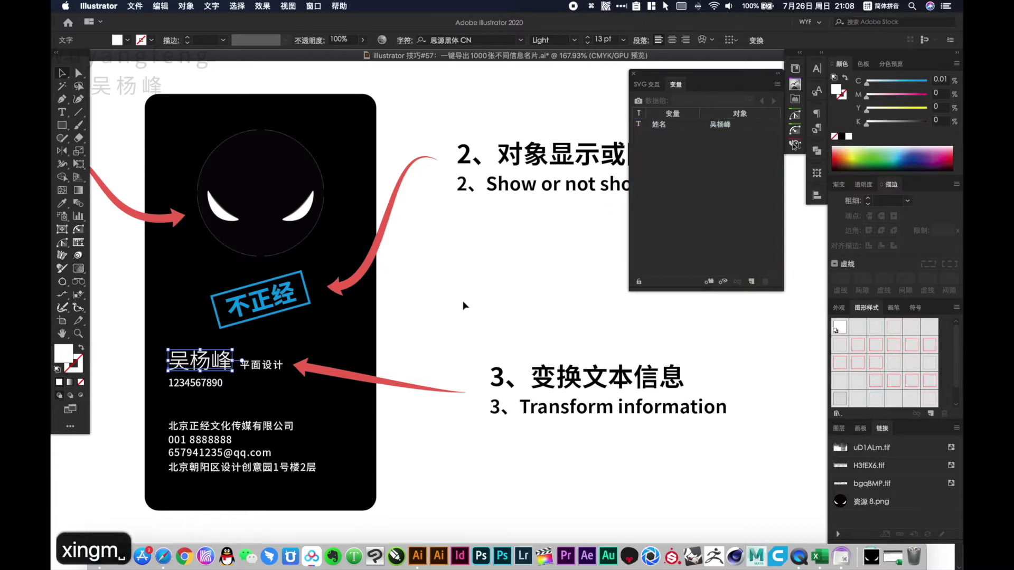
{"action": "left_click", "coordinate": [261, 365]}
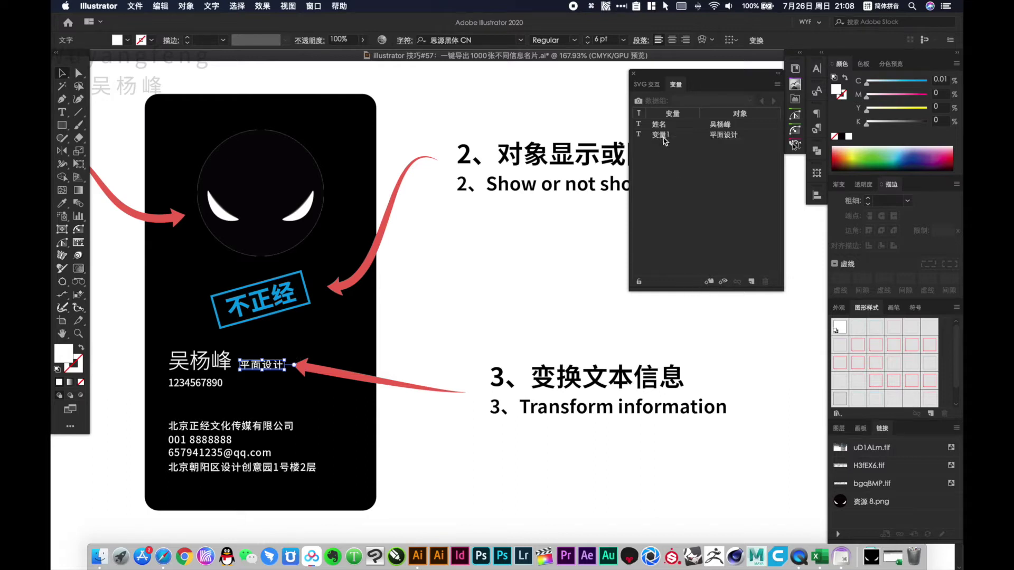
{"action": "double_click", "coordinate": [663, 137]}
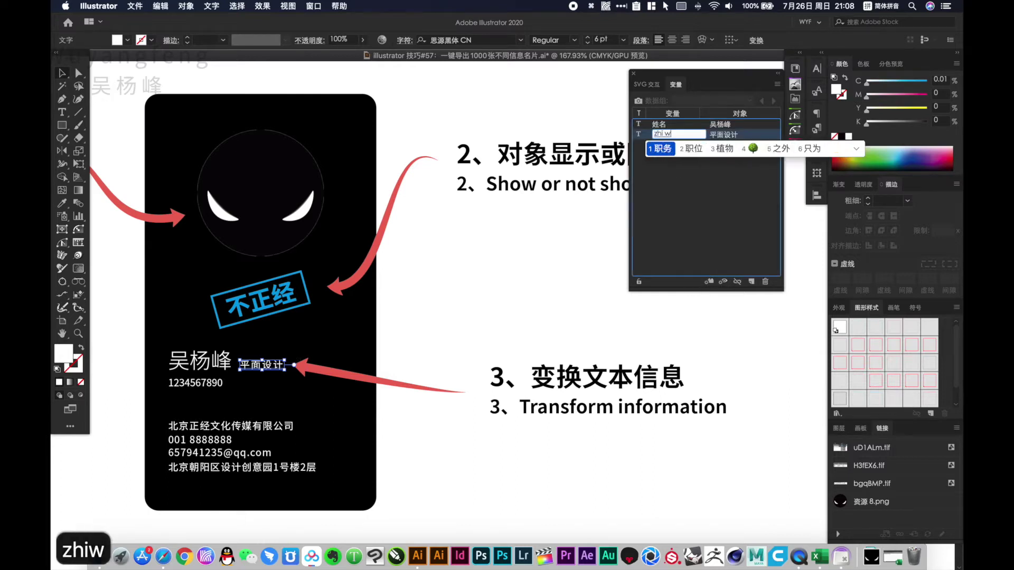
{"action": "type", "text": "职务"}
{"action": "left_click", "coordinate": [719, 173]}
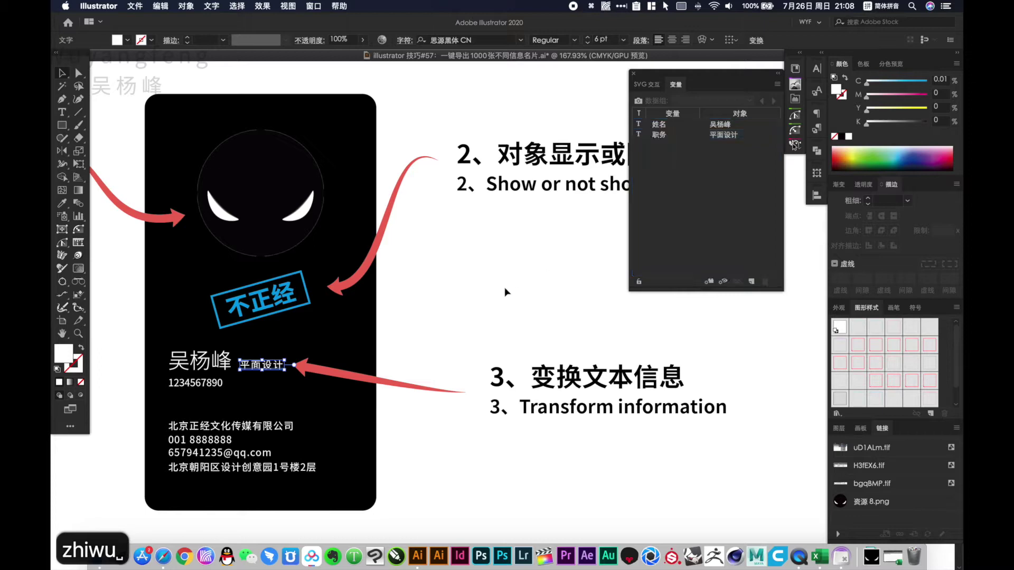
Make the phone and e-mail texts into variables 手机 and 邮箱, and select the 不正经 stamp
{"action": "left_click", "coordinate": [212, 388]}
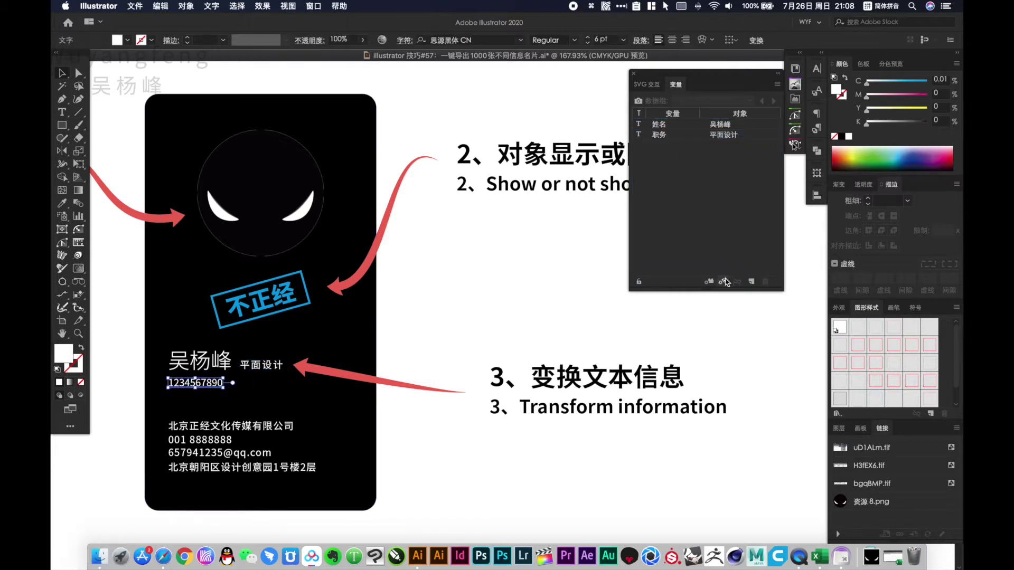
{"action": "double_click", "coordinate": [658, 146]}
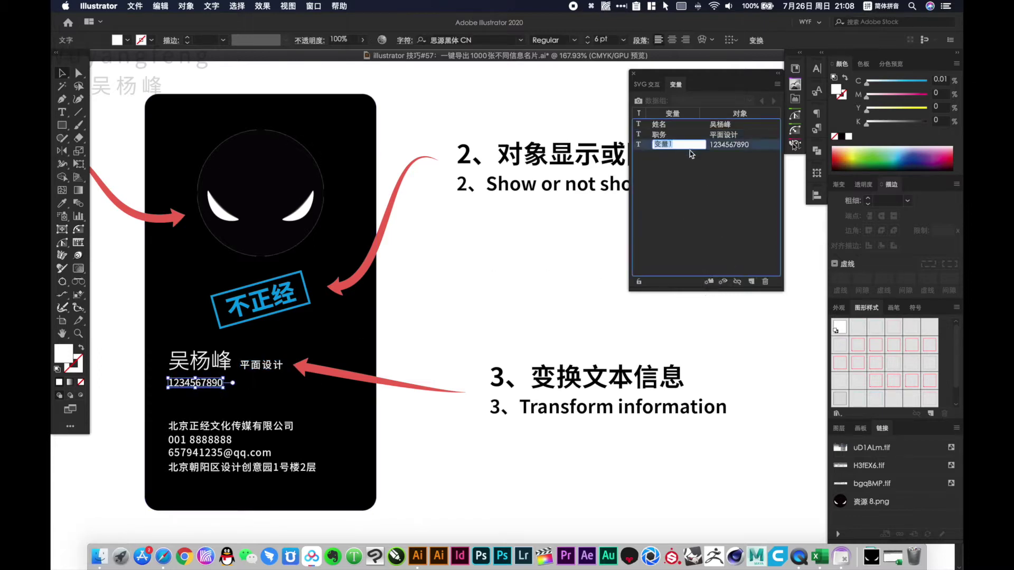
{"action": "type", "text": "手机"}
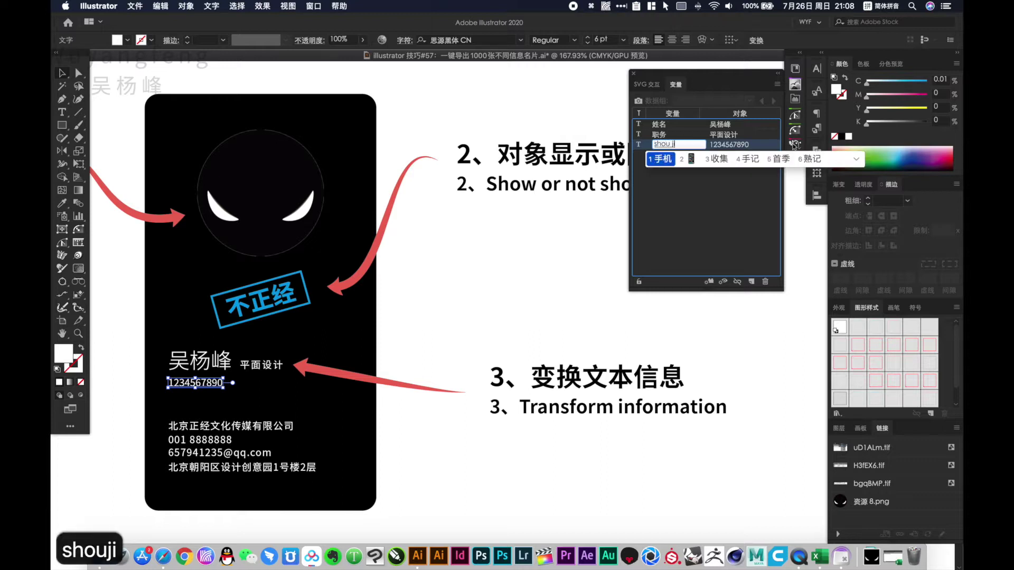
{"action": "left_click", "coordinate": [699, 174]}
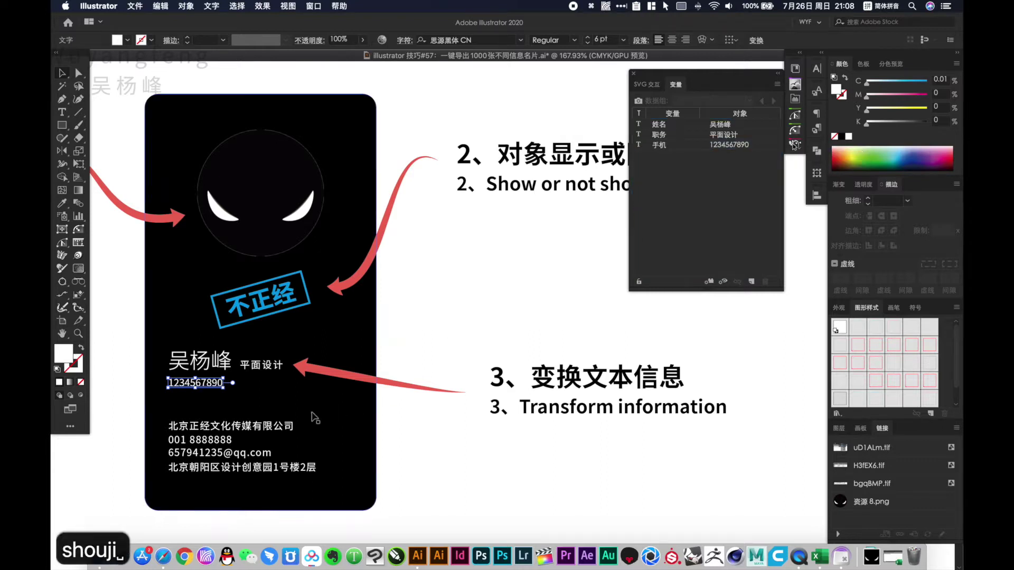
{"action": "left_click", "coordinate": [238, 456]}
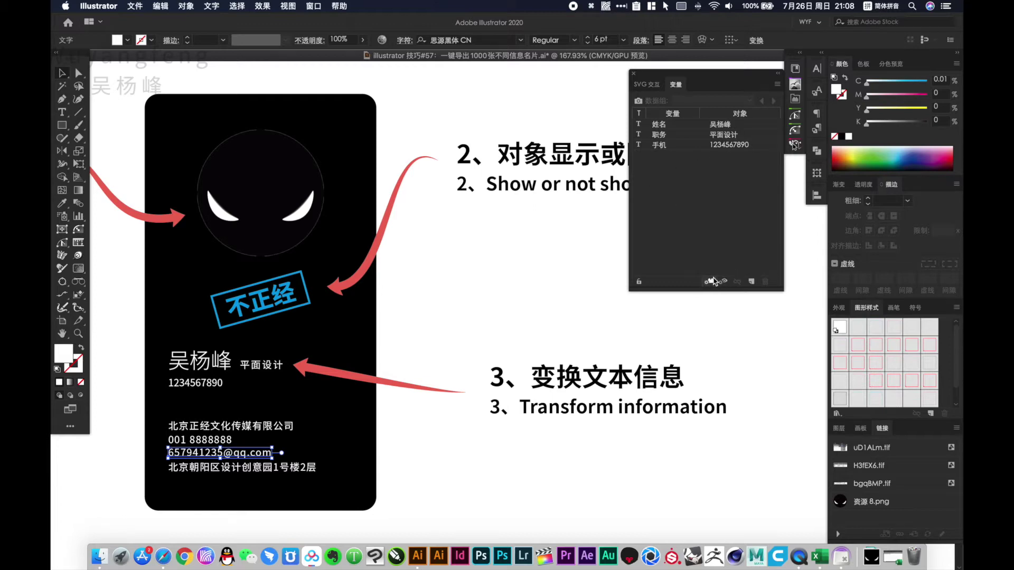
{"action": "left_click", "coordinate": [713, 281]}
{"action": "double_click", "coordinate": [660, 154]}
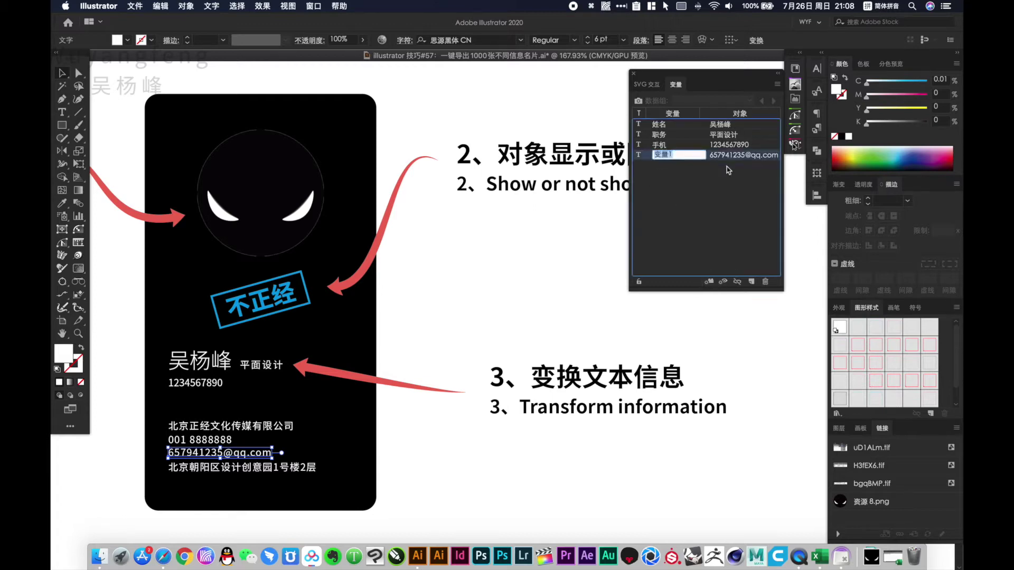
{"action": "type", "text": "邮箱"}
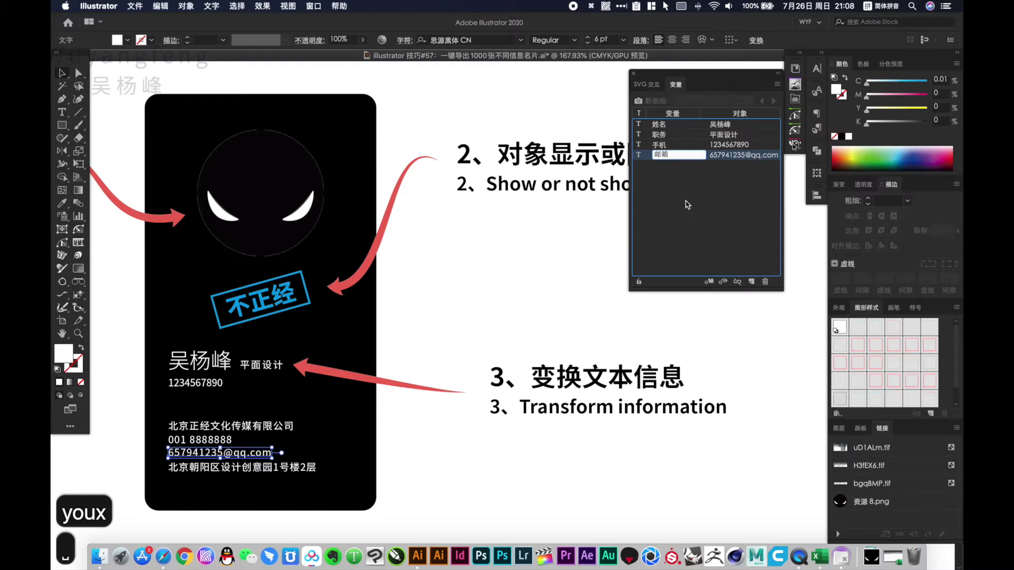
{"action": "left_click", "coordinate": [688, 205]}
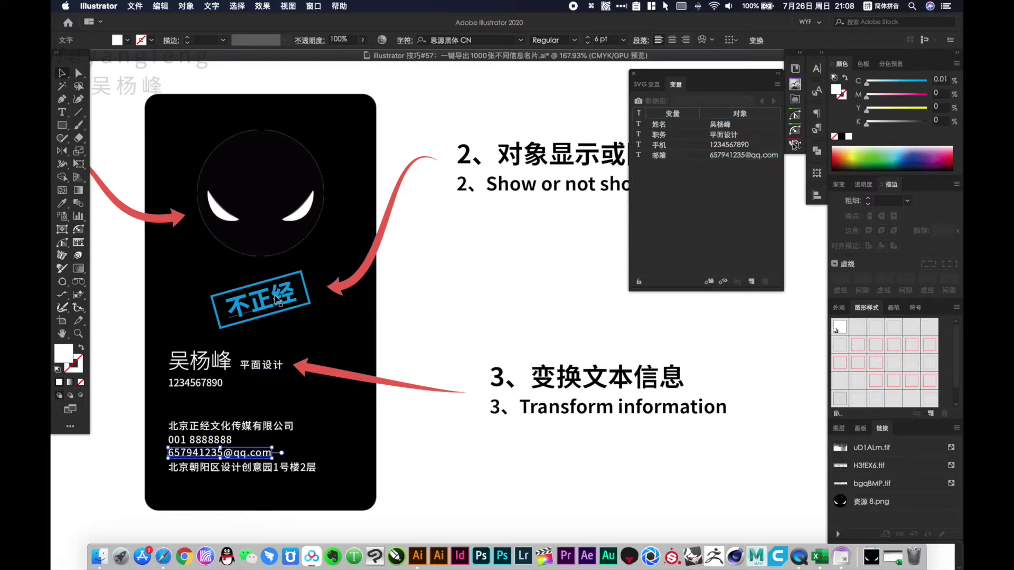
{"action": "left_click", "coordinate": [276, 299]}
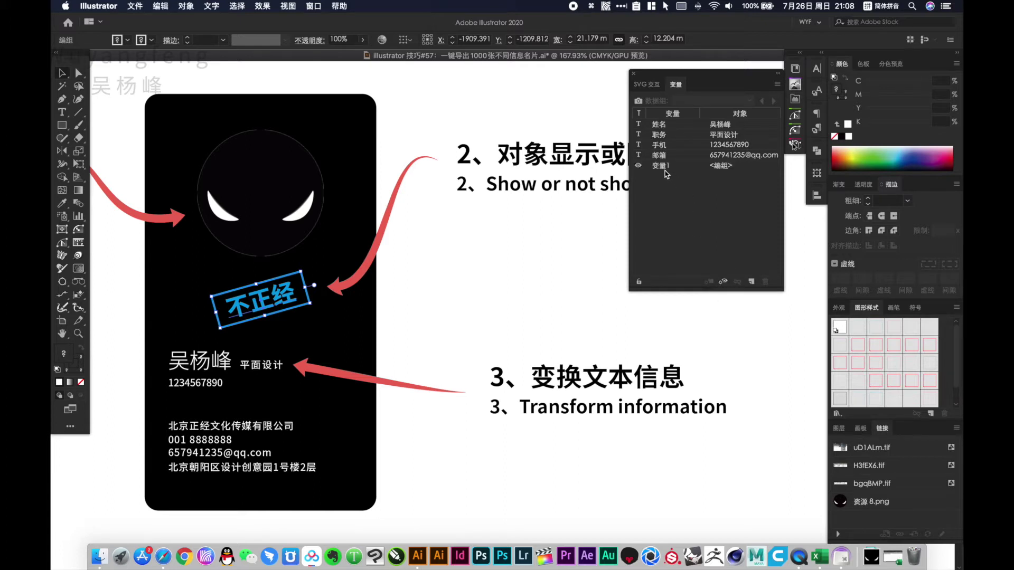
Rename the stamp's visibility variable to 不正经
{"action": "double_click", "coordinate": [664, 167]}
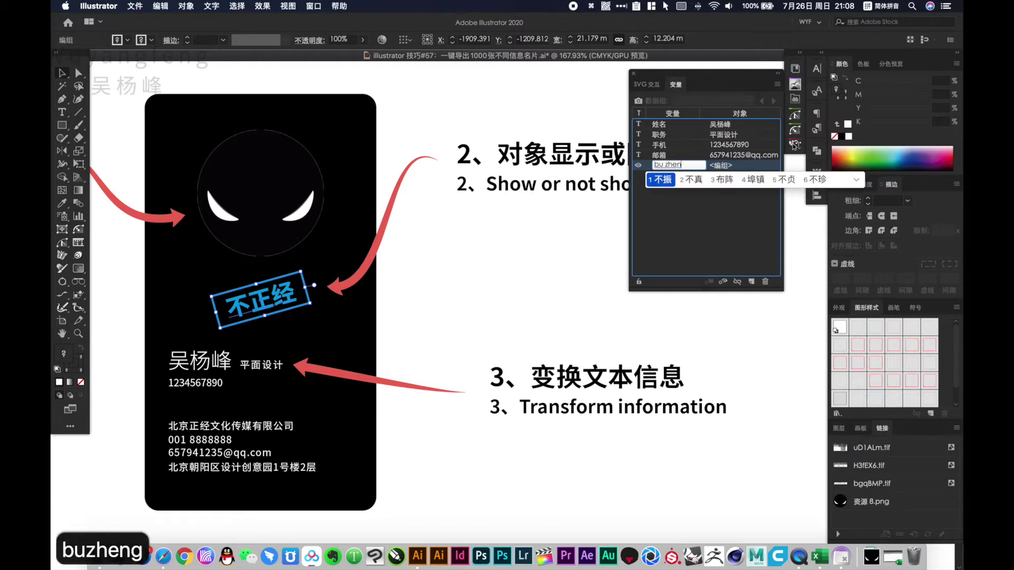
{"action": "type", "text": "不正经"}
{"action": "left_click", "coordinate": [682, 204]}
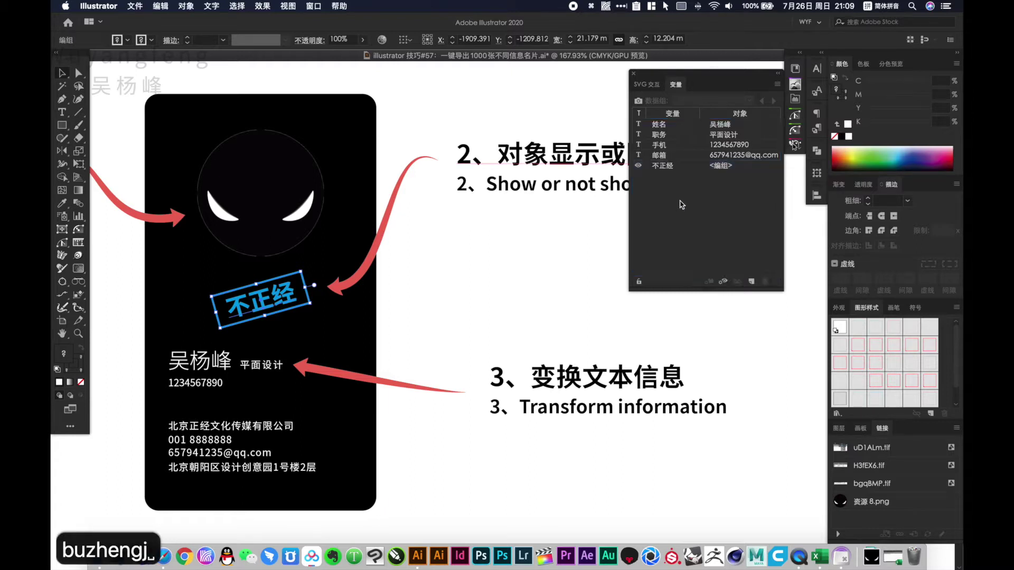
Bind the face image to a linked-file variable named 头像
{"action": "left_click", "coordinate": [267, 200]}
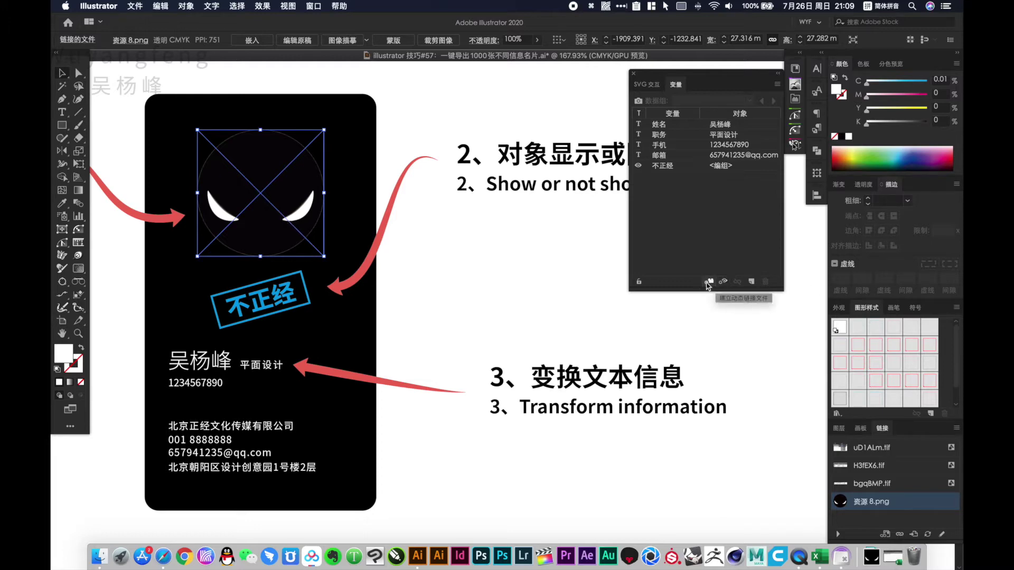
{"action": "left_click", "coordinate": [708, 282]}
{"action": "double_click", "coordinate": [666, 176]}
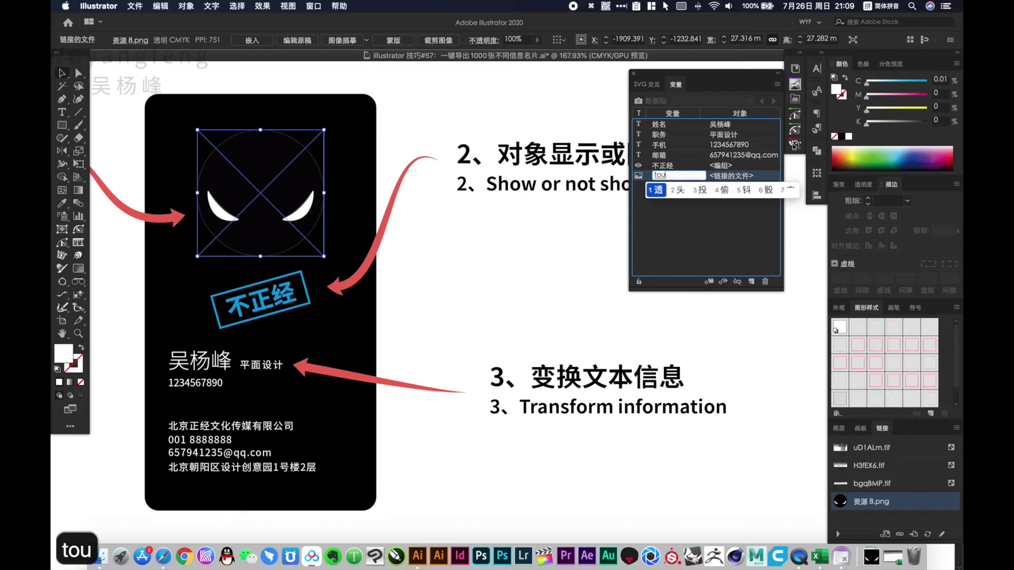
{"action": "type", "text": "头像"}
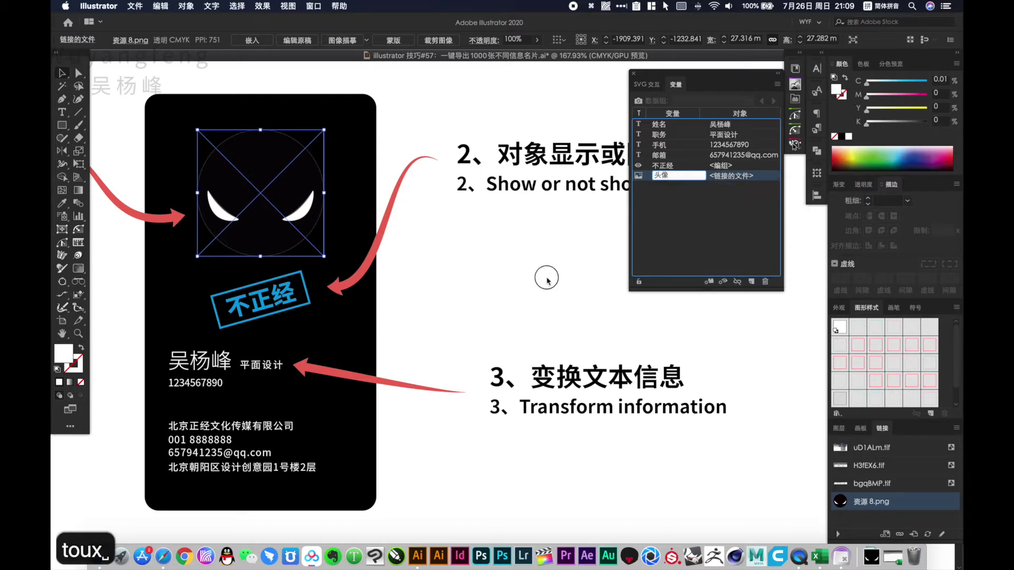
{"action": "left_click", "coordinate": [547, 278]}
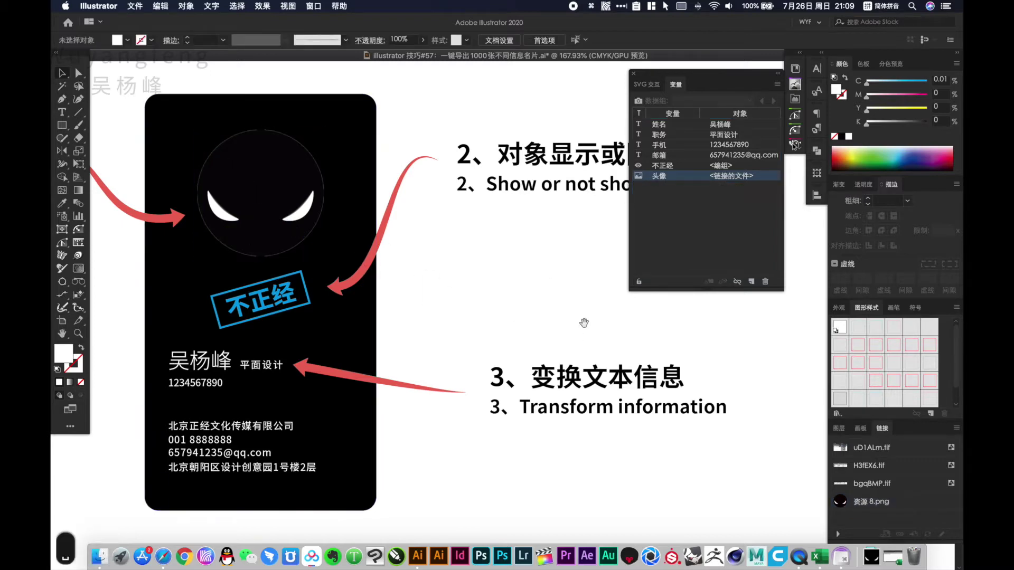
{"action": "left_click", "coordinate": [581, 306], "text": "alt+super"}
{"action": "left_click", "coordinate": [528, 295], "text": "alt+super"}
{"action": "left_click", "coordinate": [438, 285], "text": "alt+super"}
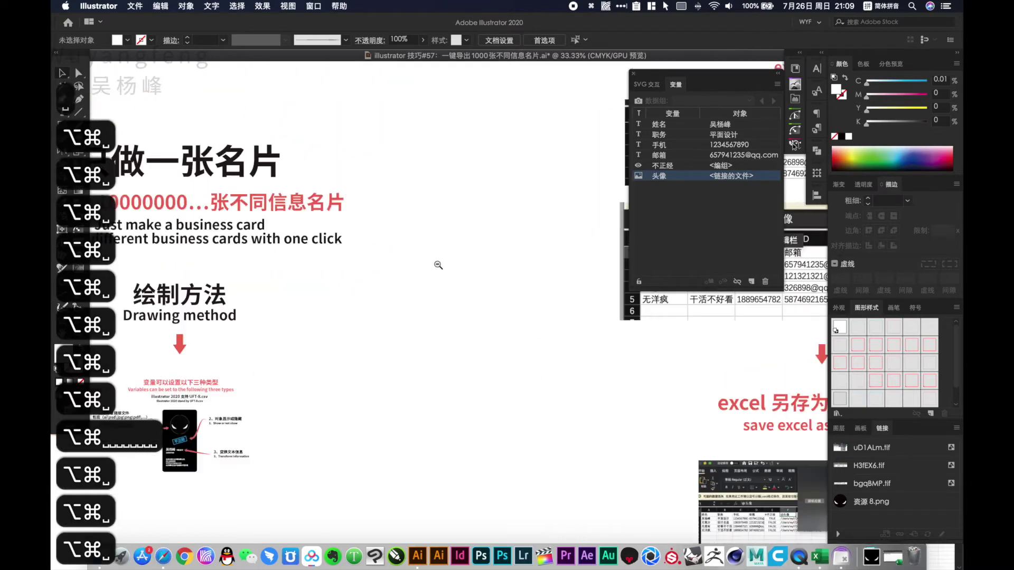
{"action": "left_click", "coordinate": [439, 265], "text": "alt+super"}
{"action": "left_click_drag", "start_coordinate": [163, 320], "coordinate": [408, 334]}
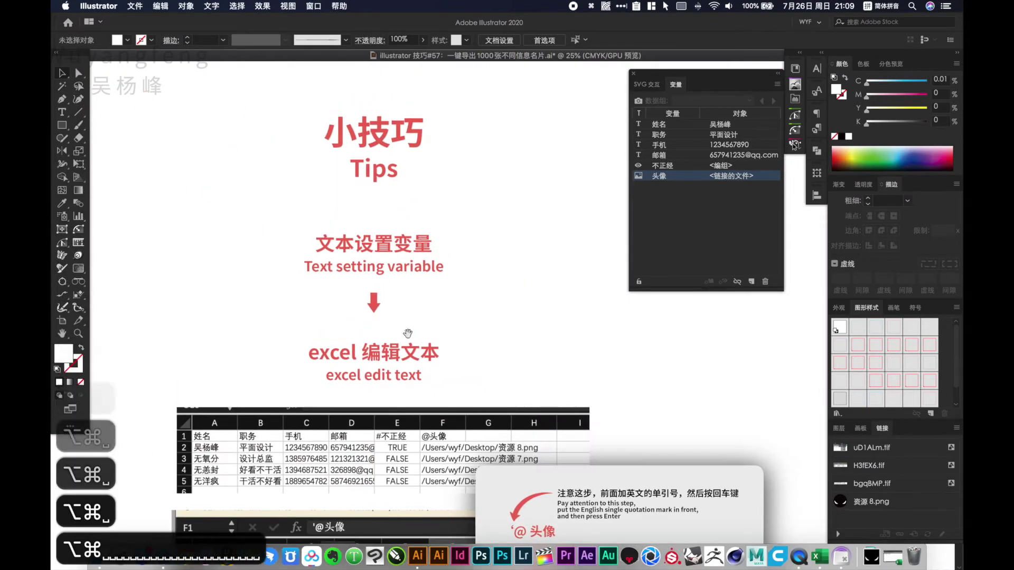
{"action": "left_click", "coordinate": [364, 346], "text": "super"}
{"action": "left_click", "coordinate": [363, 347], "text": "super"}
{"action": "left_click", "coordinate": [363, 347], "text": "super"}
{"action": "left_click", "coordinate": [363, 347], "text": "super"}
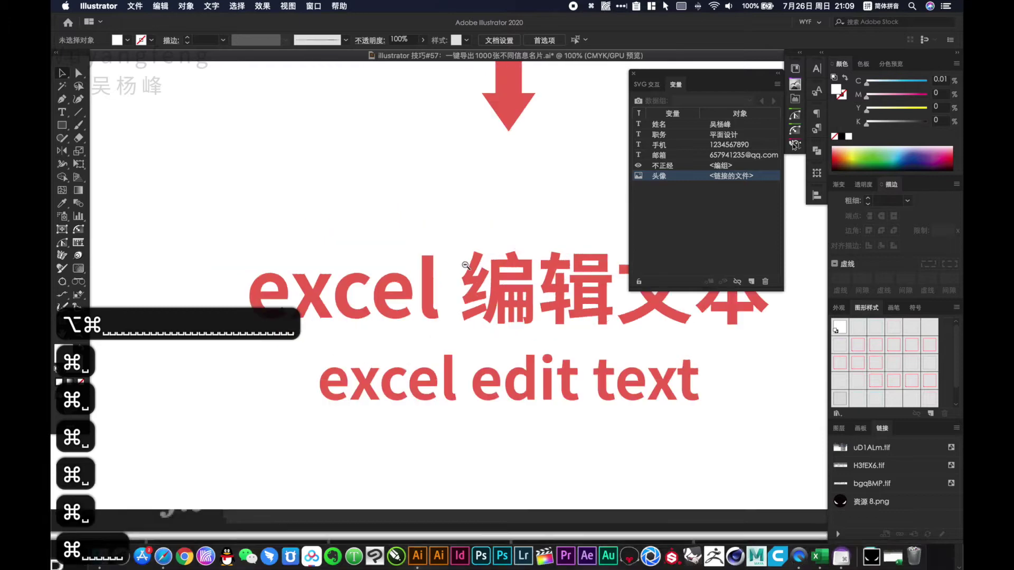
{"action": "left_click", "coordinate": [465, 265], "text": "alt+super"}
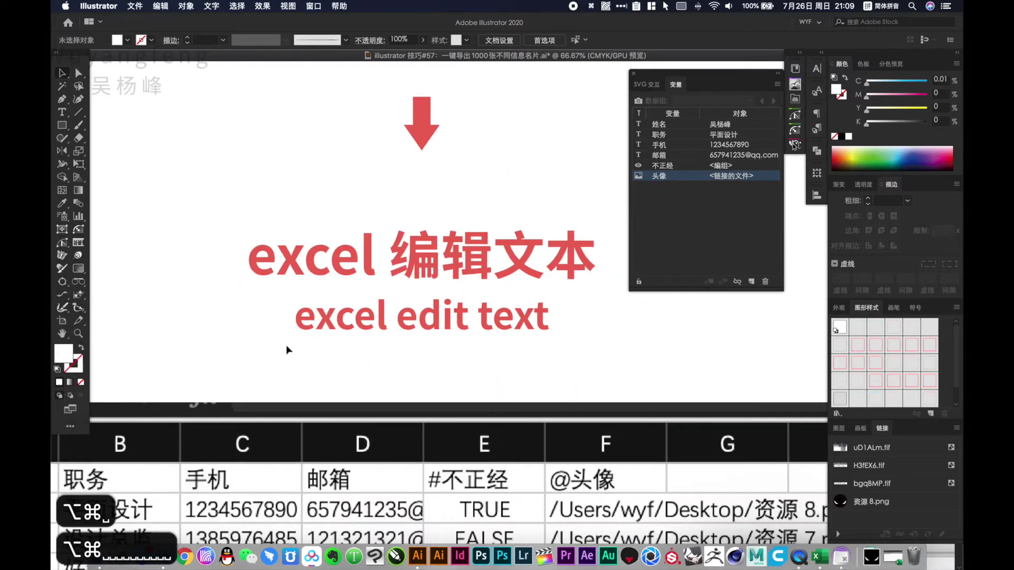
{"action": "left_click", "coordinate": [507, 357], "text": "alt+super"}
{"action": "left_click", "coordinate": [506, 357], "text": "alt+super"}
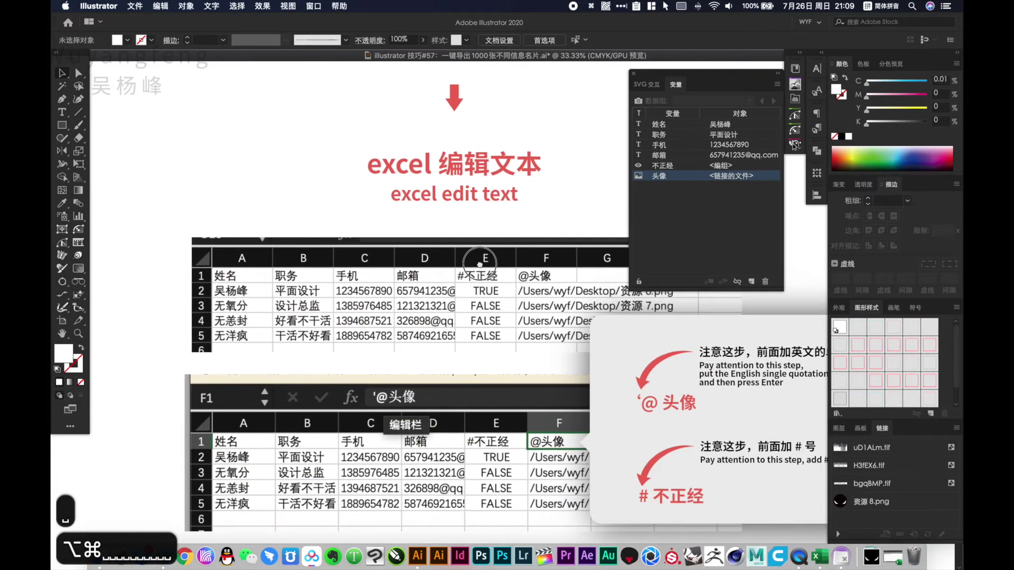
{"action": "scroll", "coordinate": [422, 295], "scroll_direction": "up", "scroll_amount": 2}
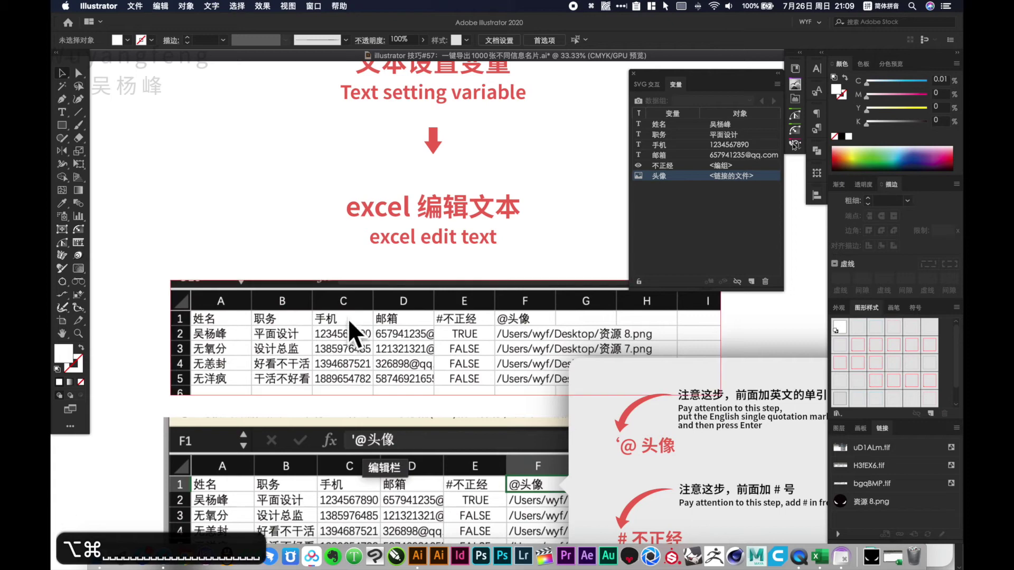
{"action": "left_click_drag", "start_coordinate": [355, 333], "coordinate": [628, 418]}
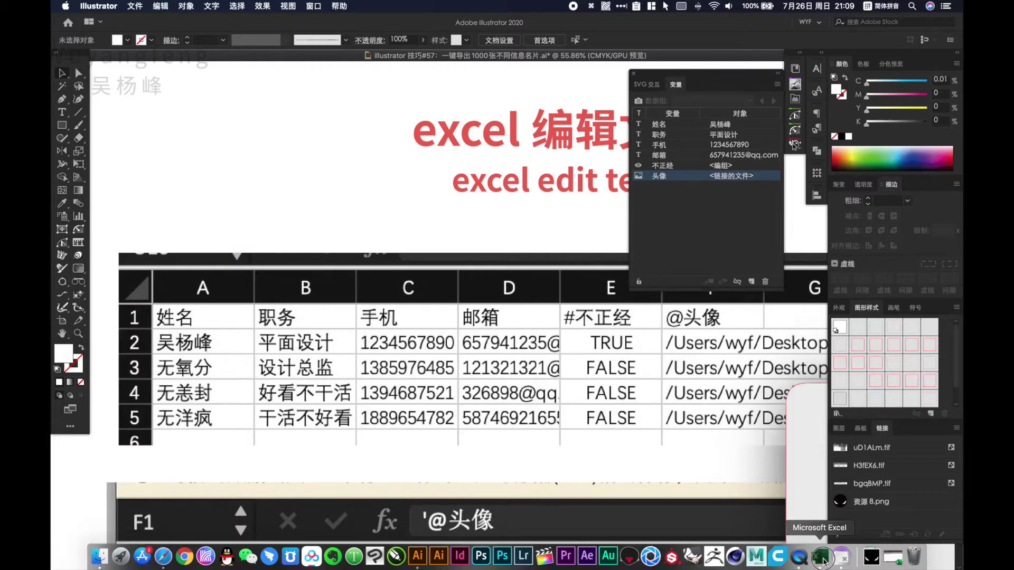
Inspect the image path entries in cells G2 and F2 of the CSV workbook
{"action": "left_click", "coordinate": [822, 561]}
{"action": "scroll", "coordinate": [425, 216], "scroll_direction": "right", "scroll_amount": 3}
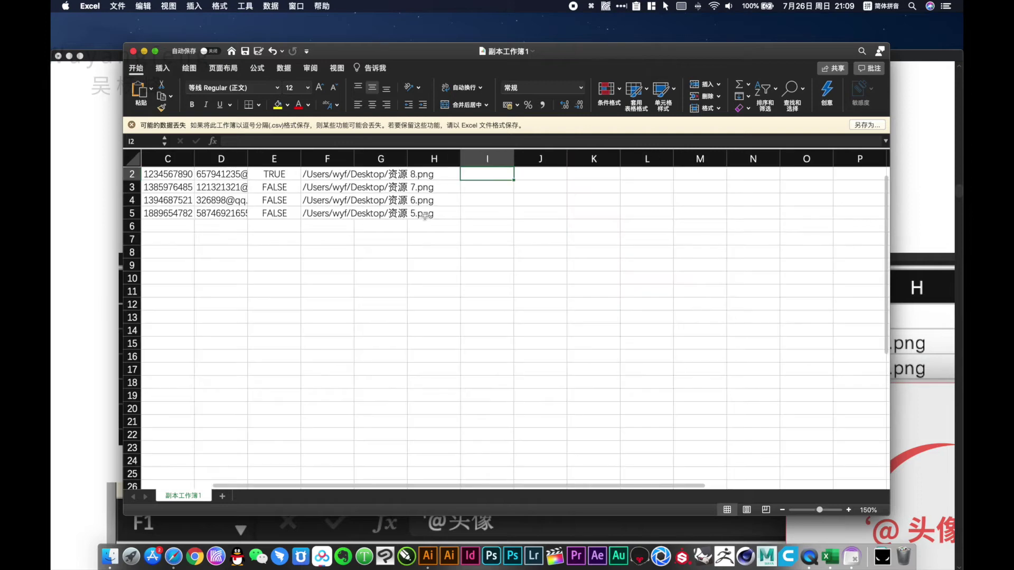
{"action": "scroll", "coordinate": [425, 215], "scroll_direction": "left", "scroll_amount": 3}
{"action": "scroll", "coordinate": [425, 215], "scroll_direction": "up", "scroll_amount": 1}
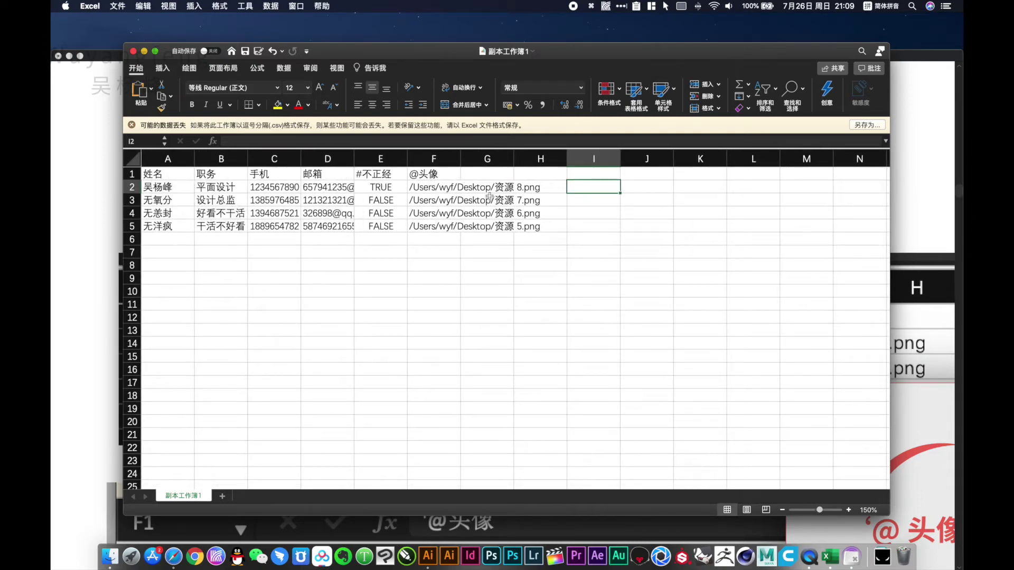
{"action": "left_click", "coordinate": [464, 187]}
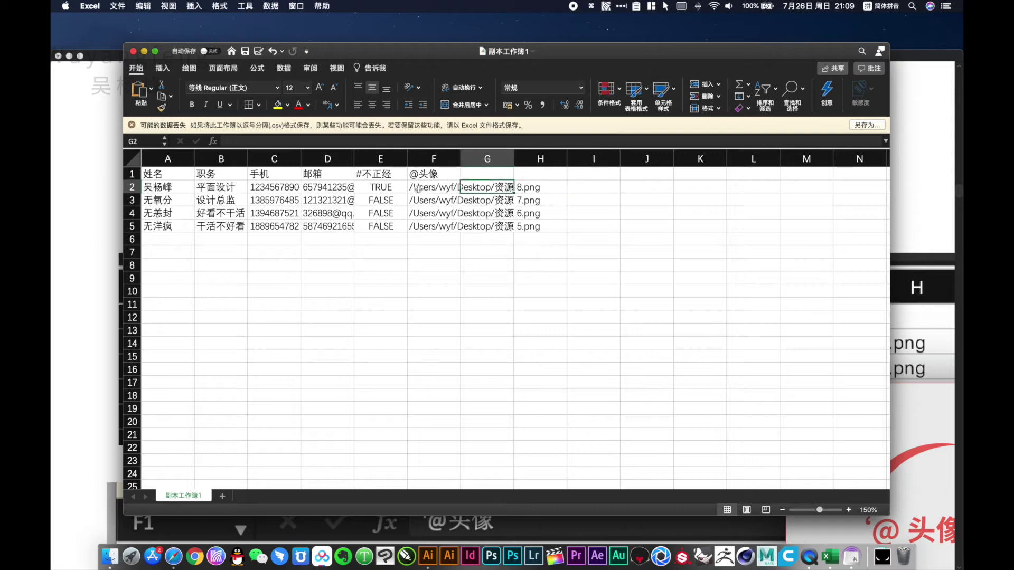
{"action": "left_click", "coordinate": [448, 189]}
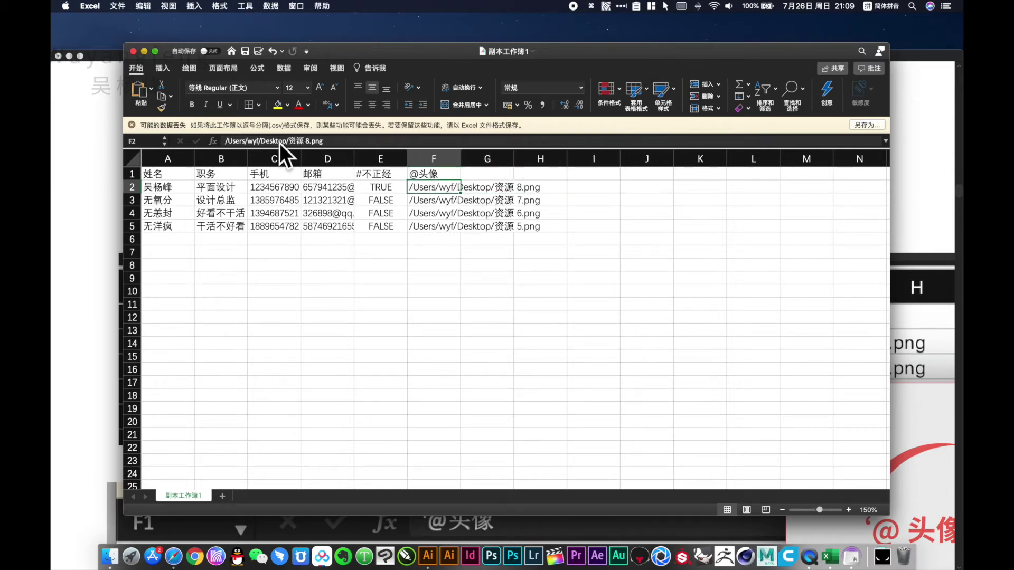
{"action": "left_click", "coordinate": [696, 31]}
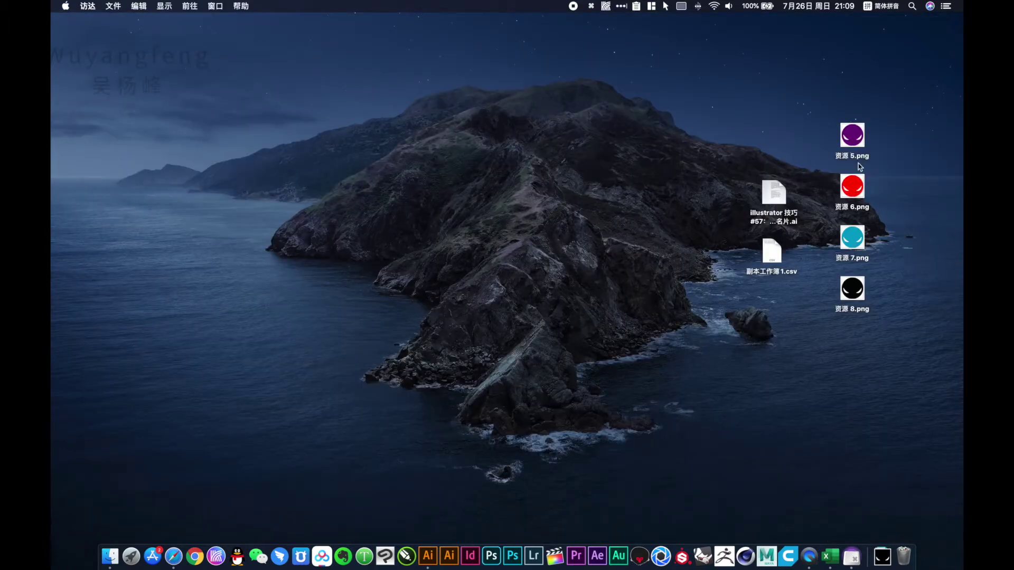
Check the file info for 资源 5.png on the desktop
{"action": "right_click", "coordinate": [853, 139]}
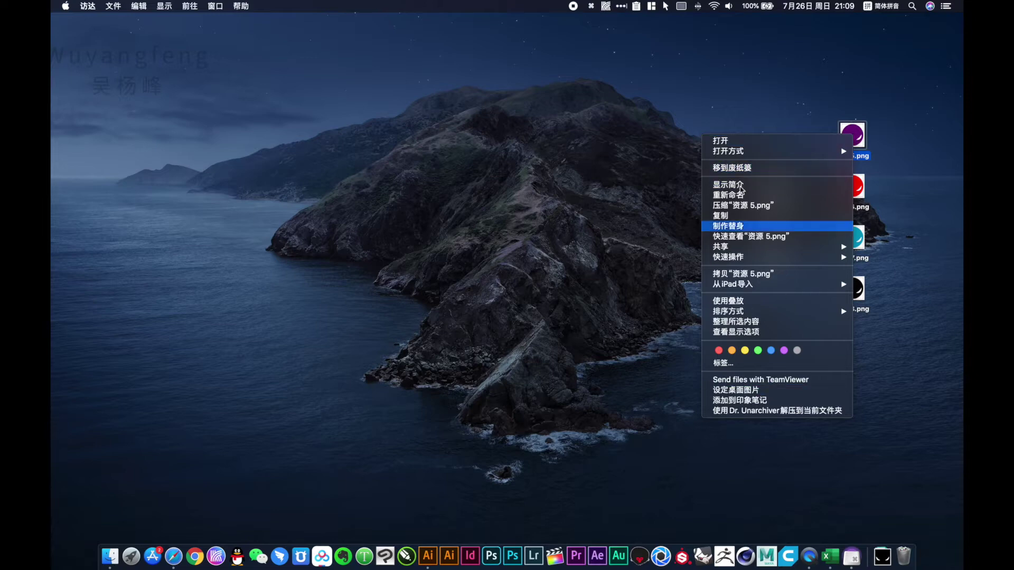
{"action": "left_click", "coordinate": [478, 205]}
{"action": "key", "text": "super+i"}
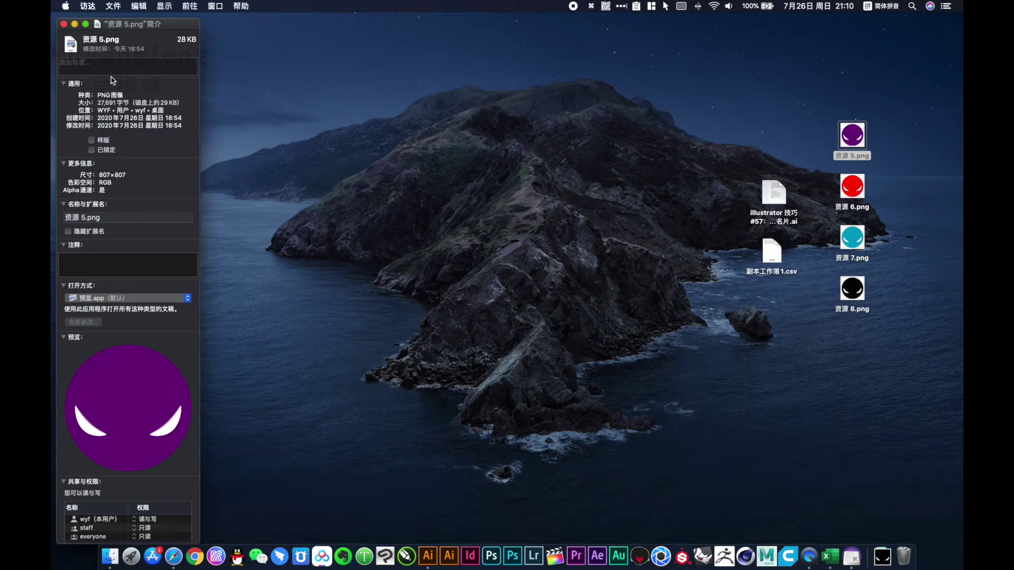
{"action": "left_click", "coordinate": [64, 24]}
{"action": "right_click", "coordinate": [856, 134]}
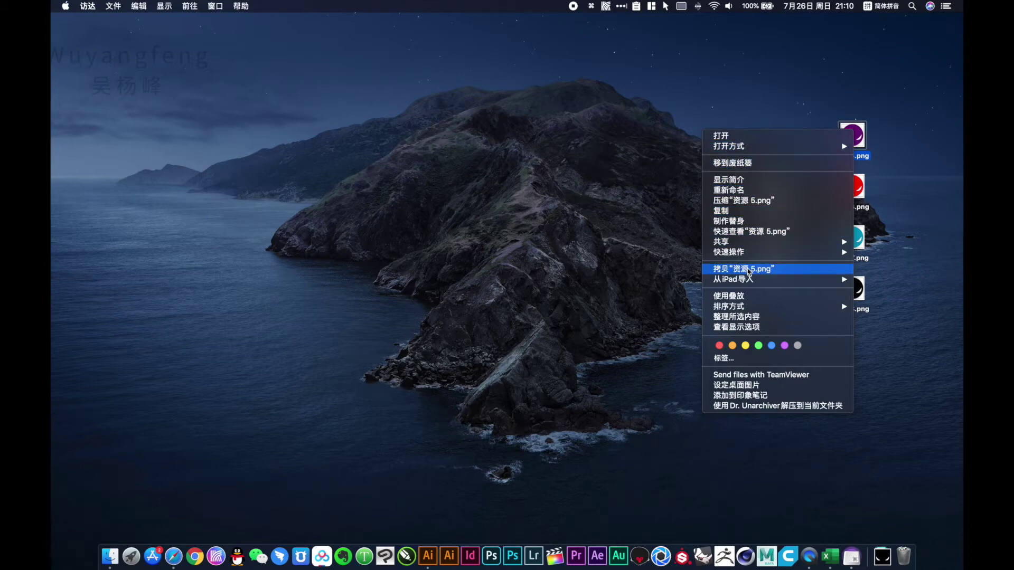
{"action": "mouse_move", "coordinate": [740, 147]}
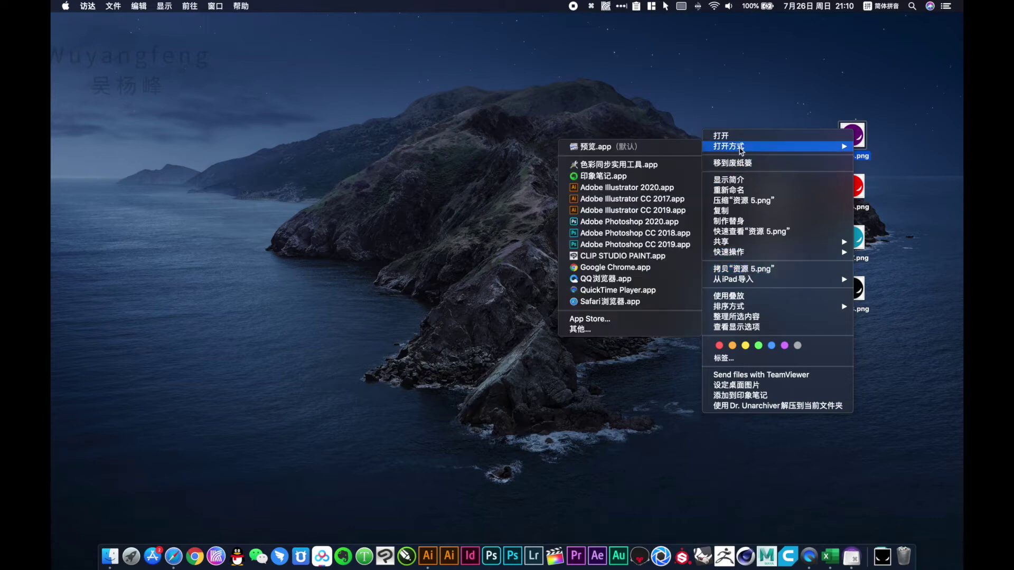
{"action": "left_click", "coordinate": [742, 105]}
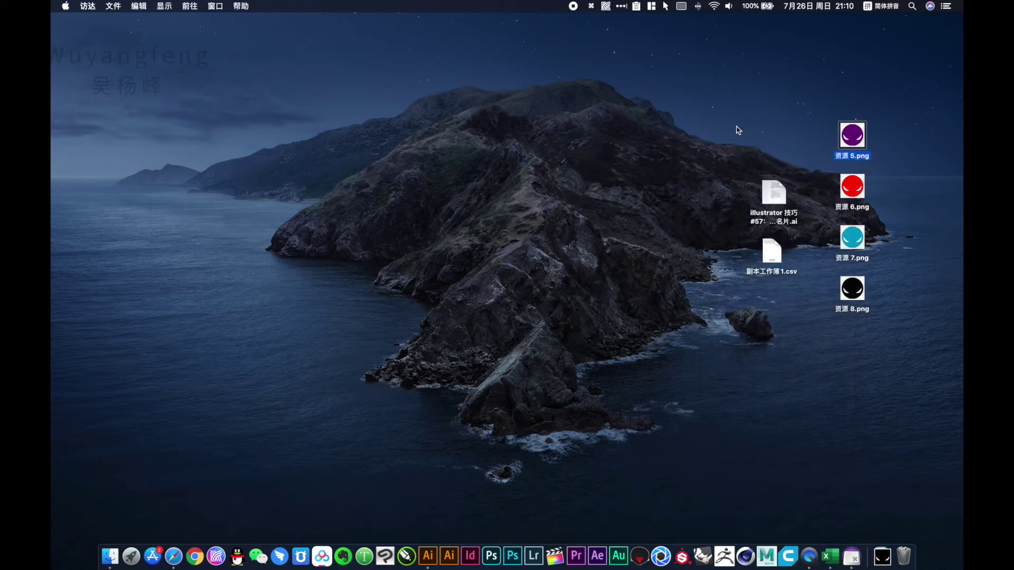
Copy the full pathname of 资源 5.png from a Finder window's path bar
{"action": "left_click", "coordinate": [110, 555]}
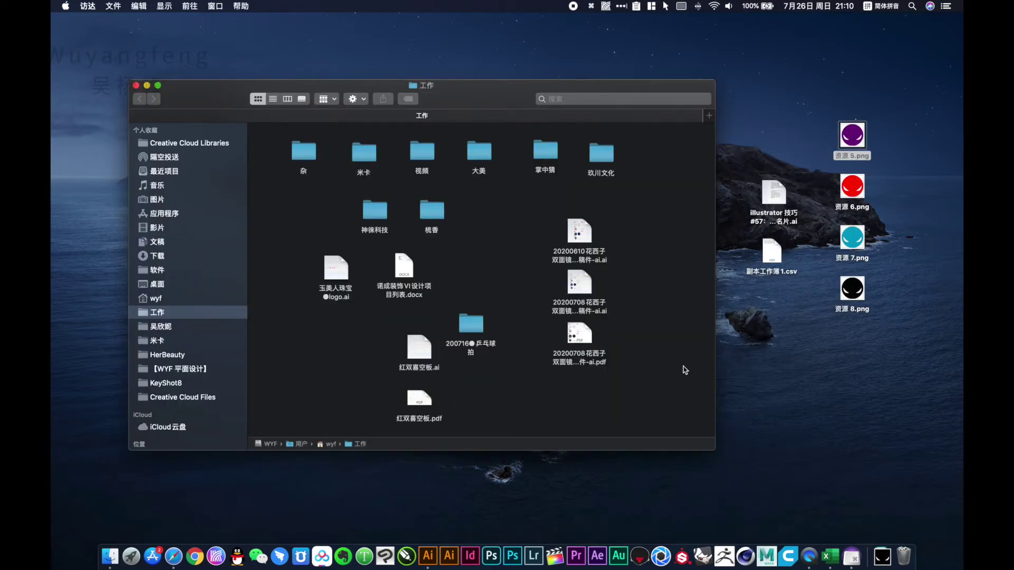
{"action": "left_click", "coordinate": [151, 287]}
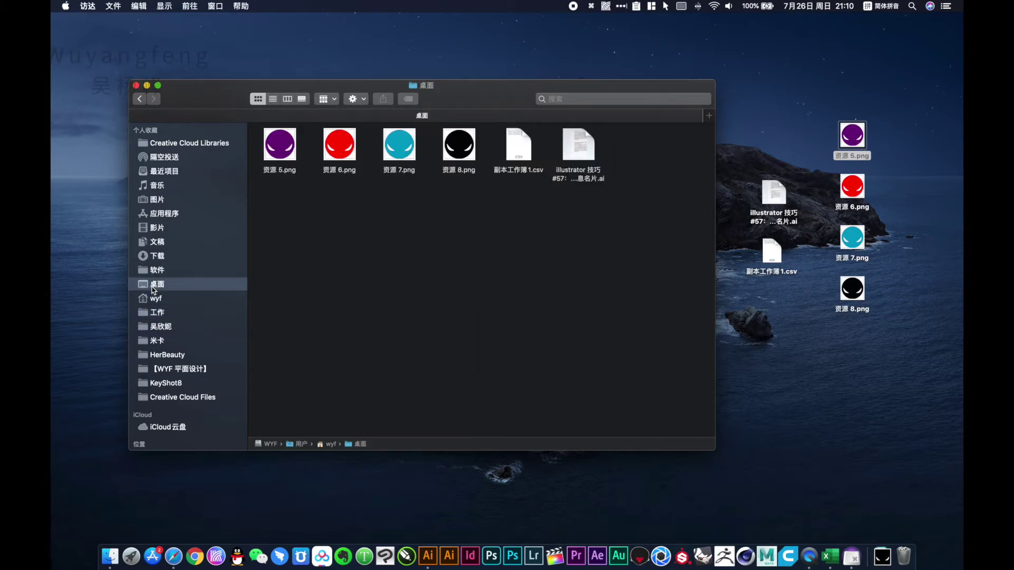
{"action": "left_click", "coordinate": [296, 150]}
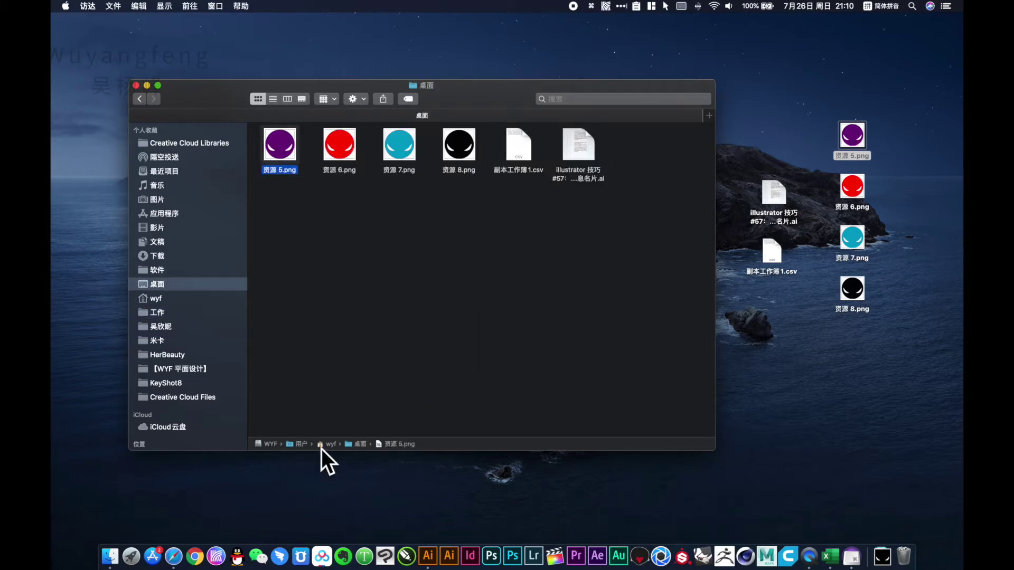
{"action": "right_click", "coordinate": [413, 445]}
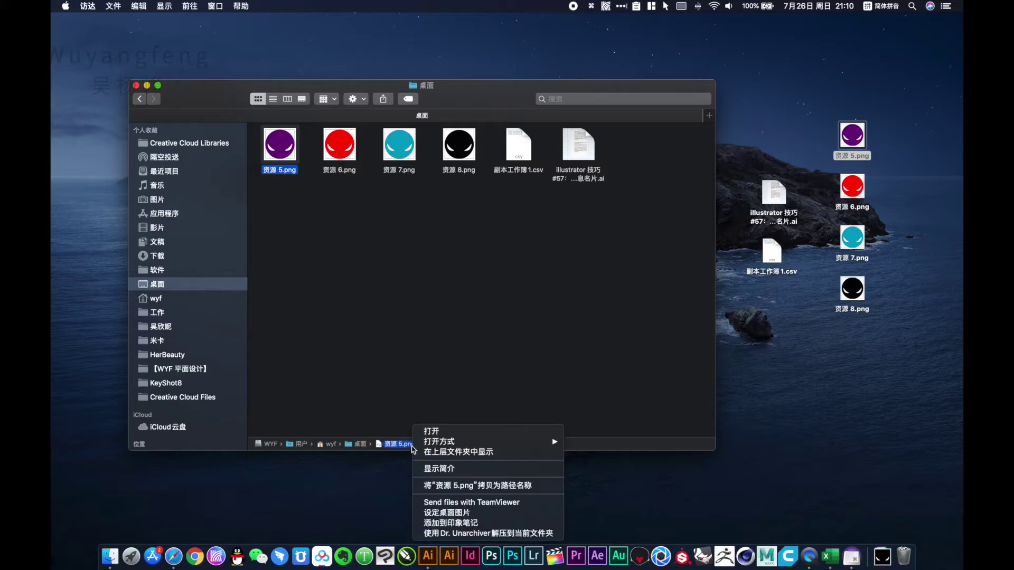
{"action": "left_click", "coordinate": [492, 486]}
{"action": "left_click", "coordinate": [836, 474]}
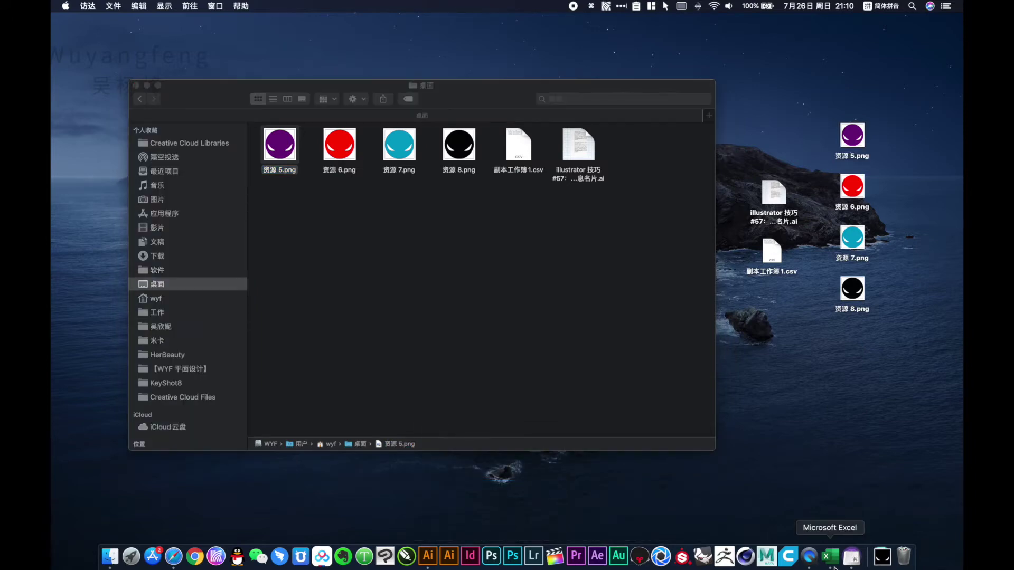
{"action": "left_click", "coordinate": [830, 558]}
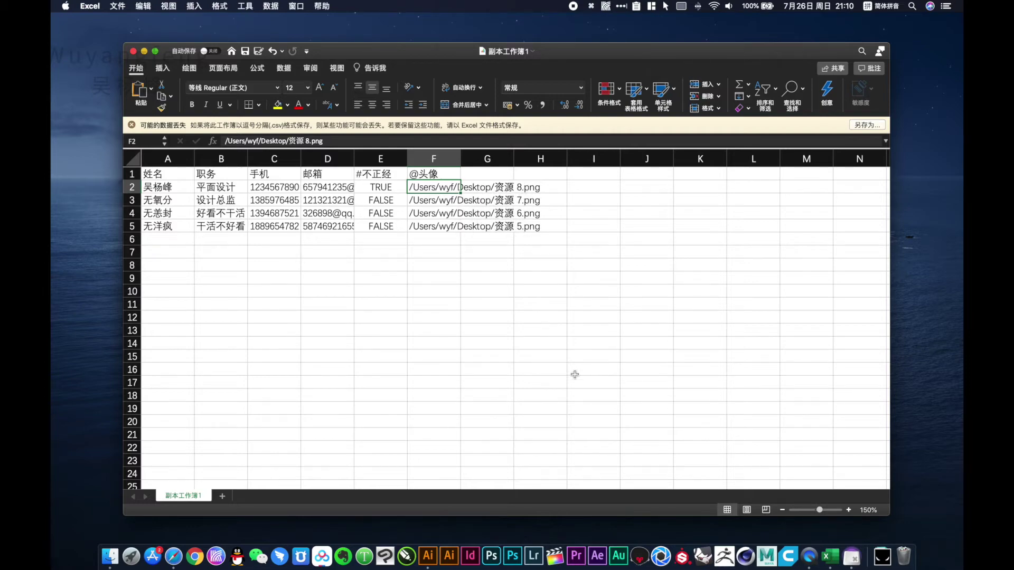
Bring the Illustrator document forward with panels hidden and its window maximized
{"action": "key", "text": "ctrl+Up"}
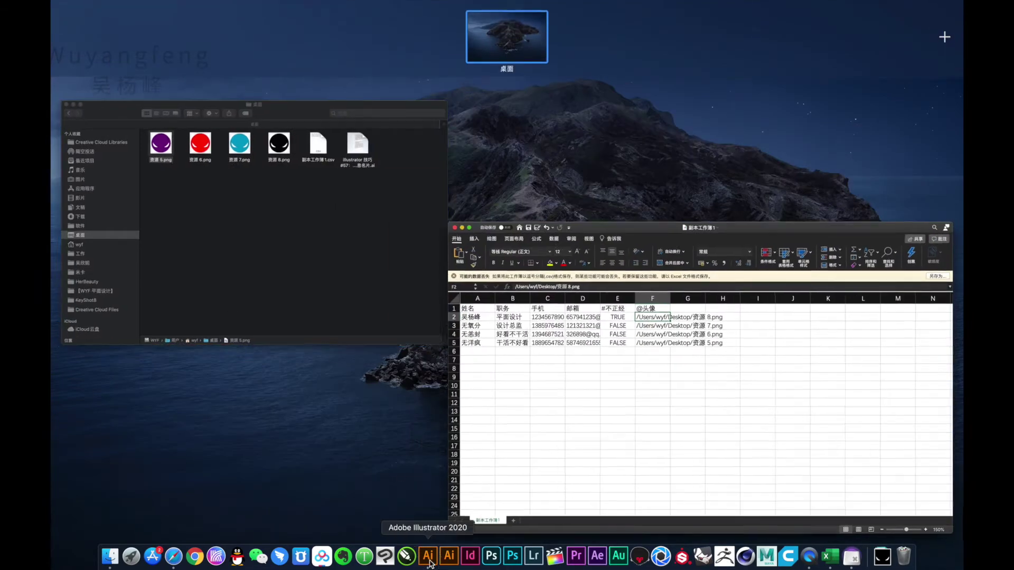
{"action": "left_click", "coordinate": [429, 560]}
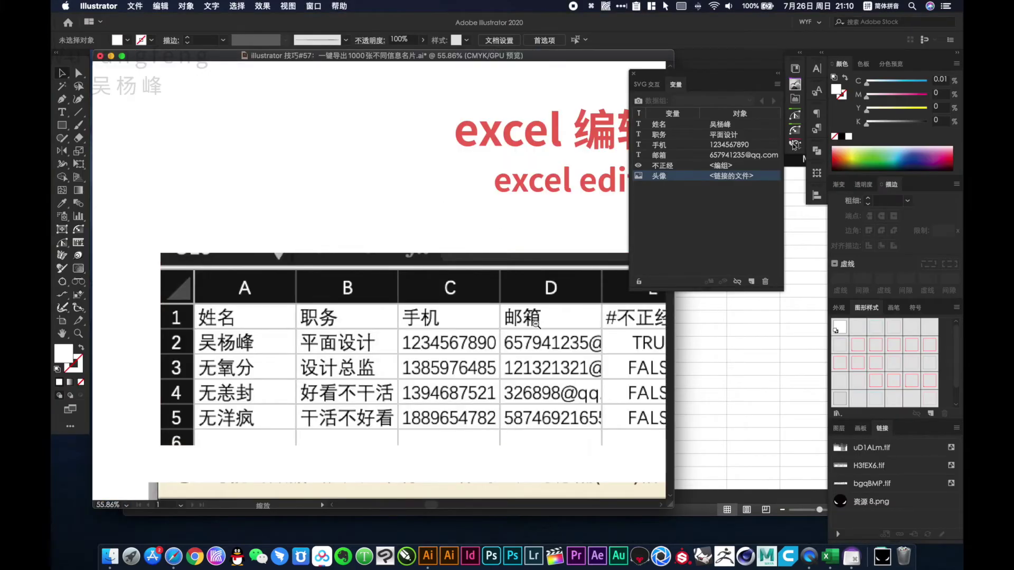
{"action": "key", "text": "Tab"}
{"action": "scroll", "coordinate": [536, 324], "scroll_direction": "down", "scroll_amount": 3}
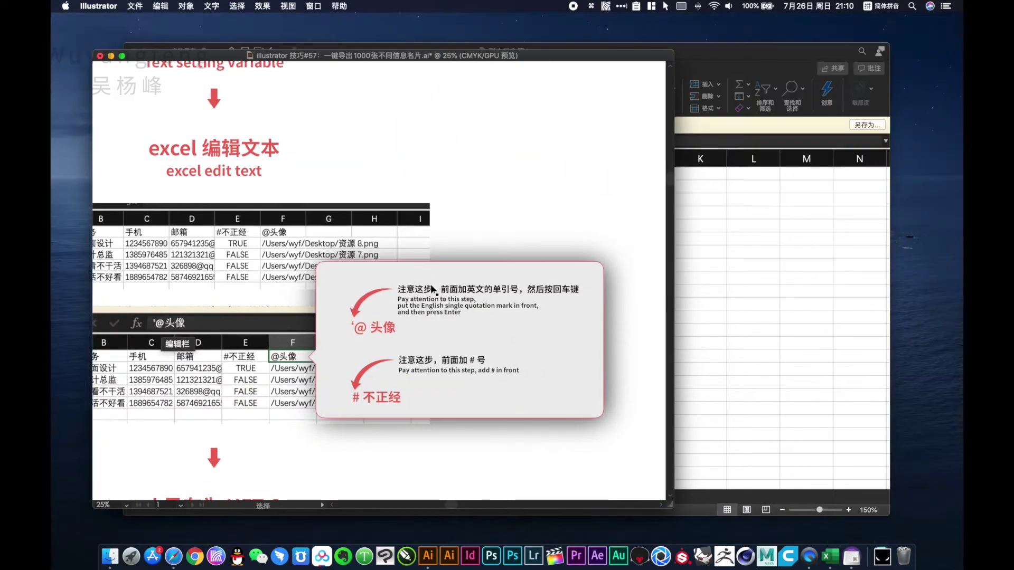
{"action": "double_click", "coordinate": [614, 56]}
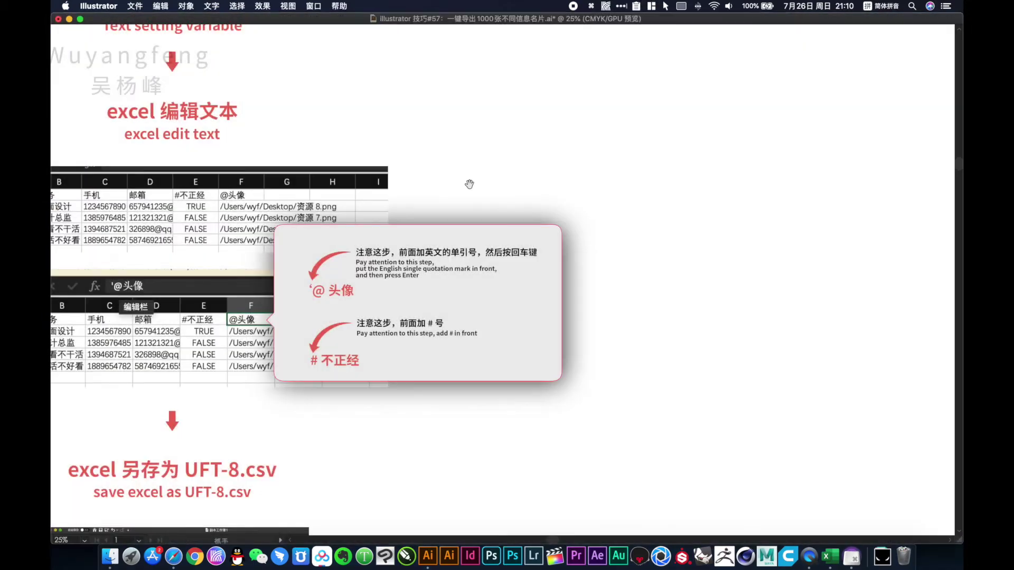
{"action": "left_click_drag", "start_coordinate": [469, 181], "coordinate": [708, 175]}
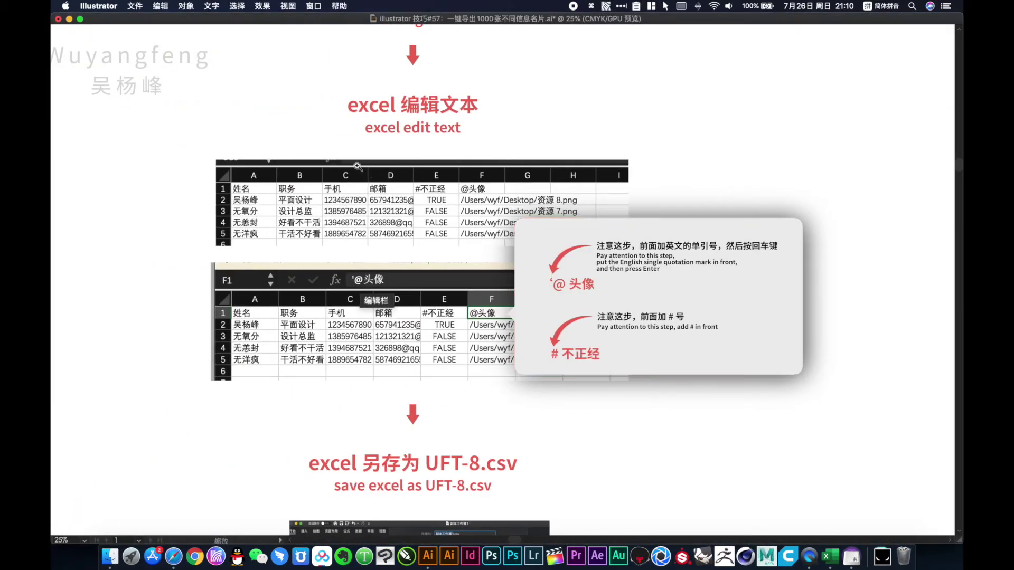
{"action": "left_click_drag", "start_coordinate": [520, 208], "coordinate": [847, 401]}
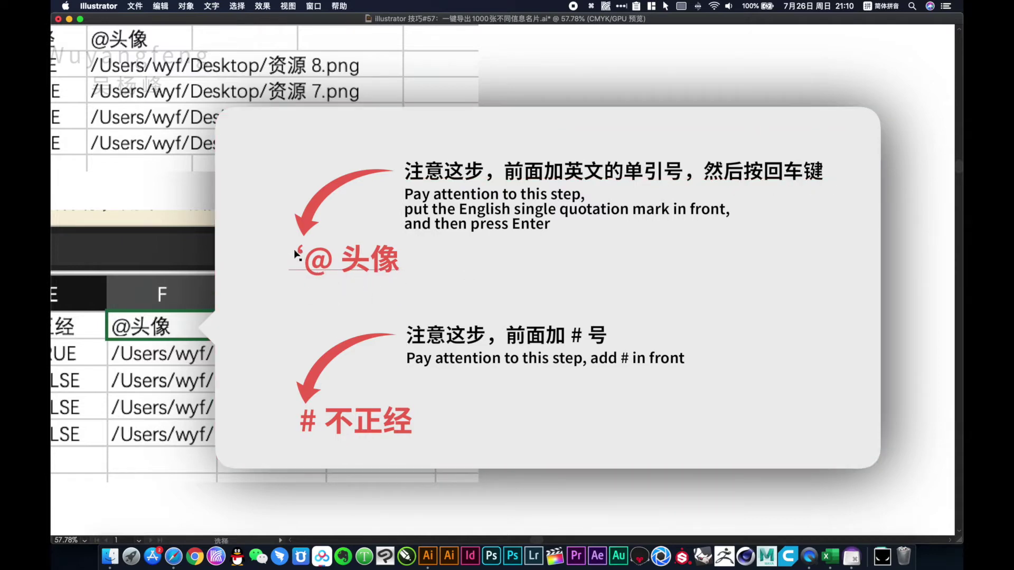
{"action": "left_click_drag", "start_coordinate": [270, 221], "coordinate": [366, 285]}
{"action": "left_click", "coordinate": [482, 271], "text": "alt"}
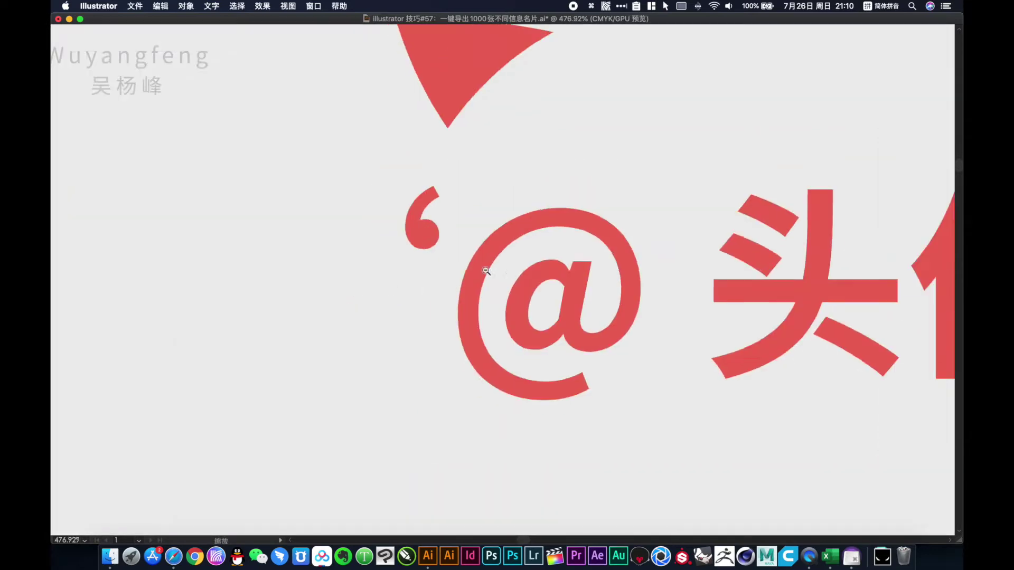
{"action": "left_click", "coordinate": [600, 287], "text": "alt"}
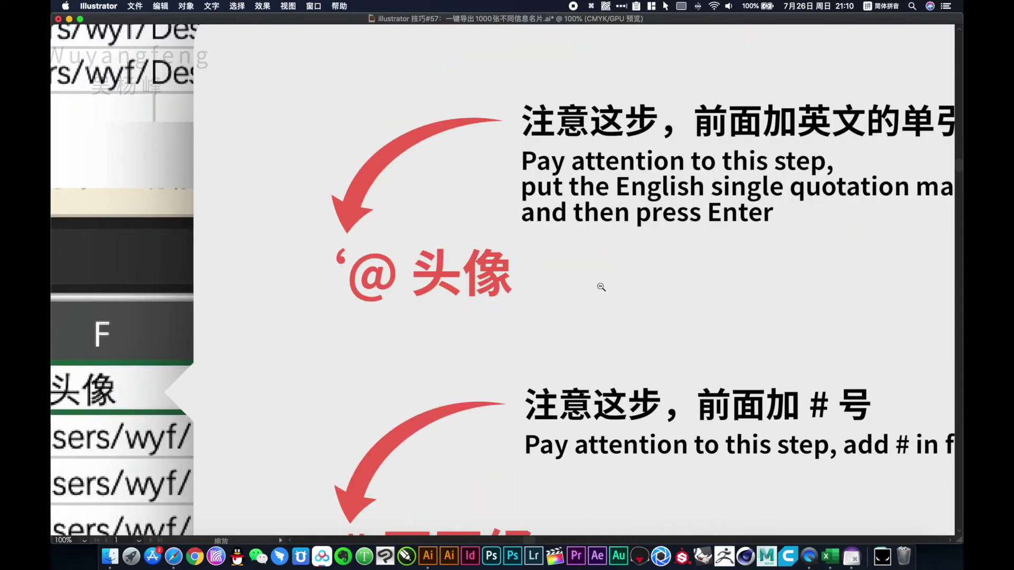
{"action": "left_click", "coordinate": [600, 287], "text": "alt"}
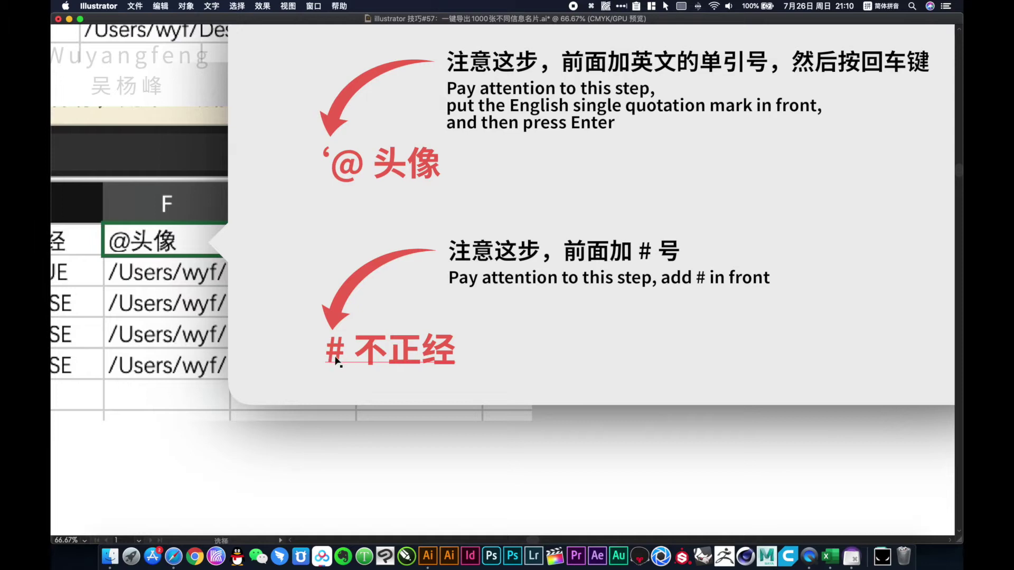
{"action": "left_click_drag", "start_coordinate": [154, 287], "coordinate": [478, 298]}
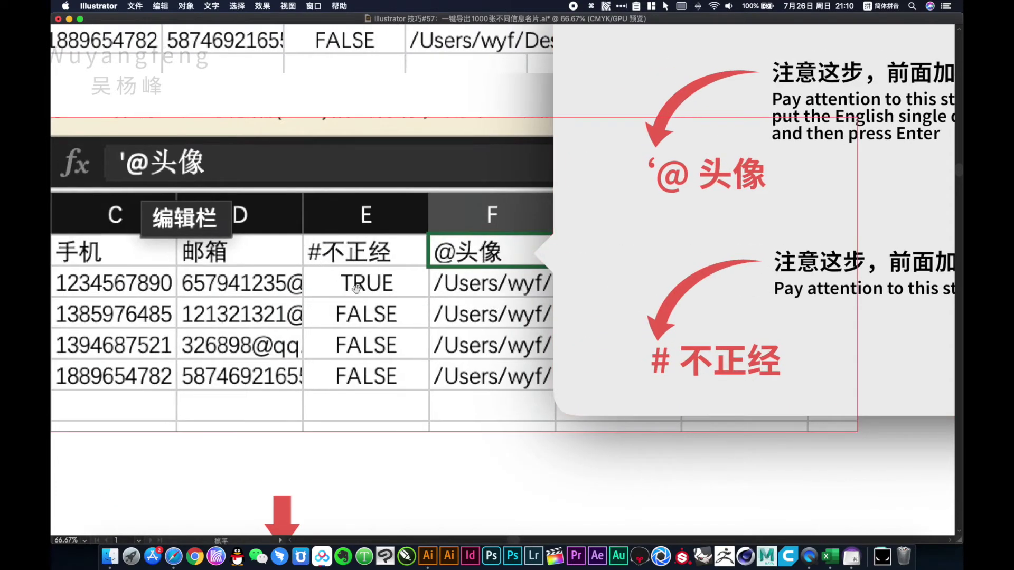
{"action": "left_click_drag", "start_coordinate": [403, 343], "coordinate": [452, 340]}
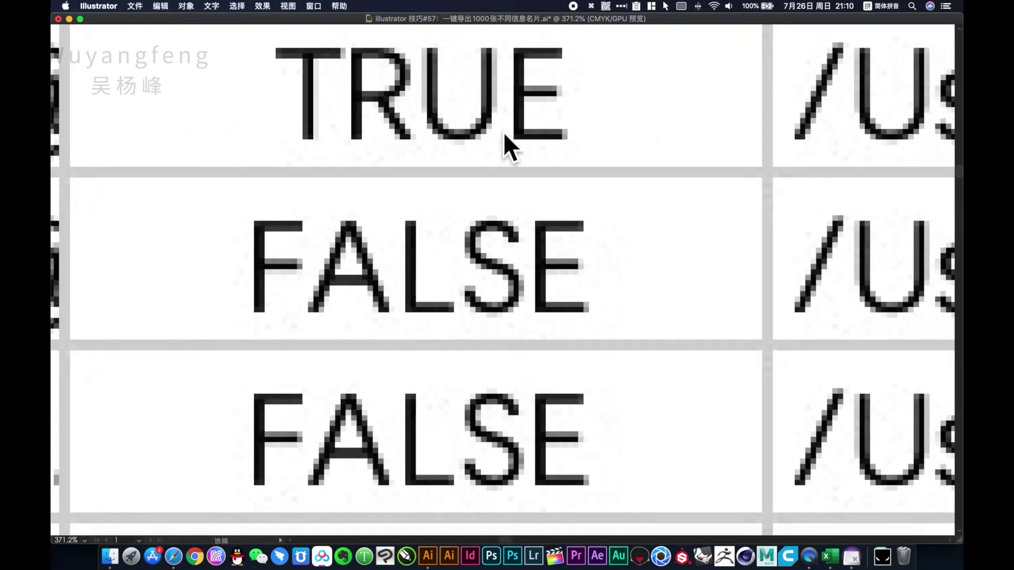
{"action": "left_click", "coordinate": [471, 224], "text": "alt"}
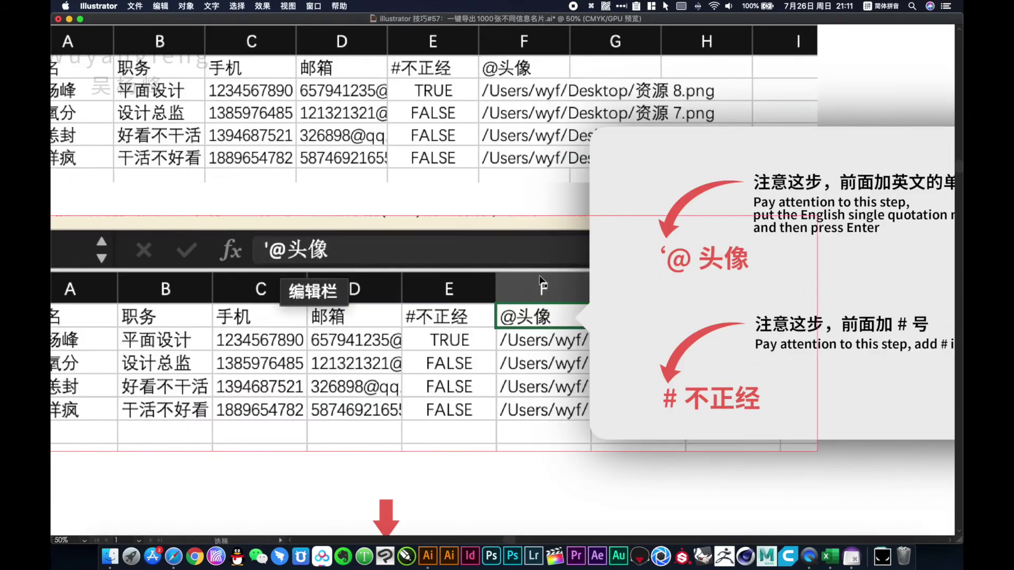
{"action": "key", "text": "ctrl+Up"}
{"action": "left_click", "coordinate": [472, 201]}
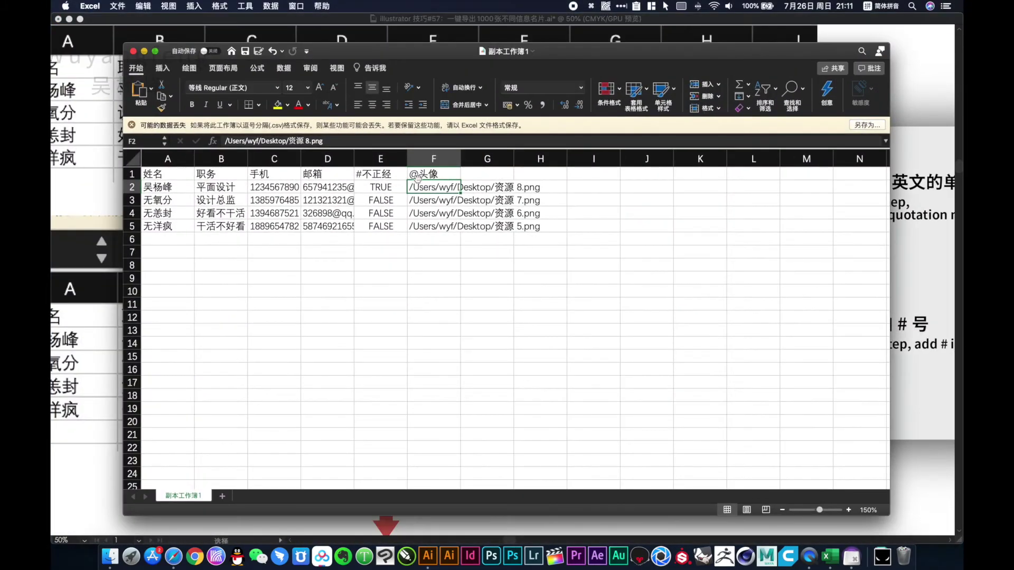
{"action": "left_click", "coordinate": [422, 173]}
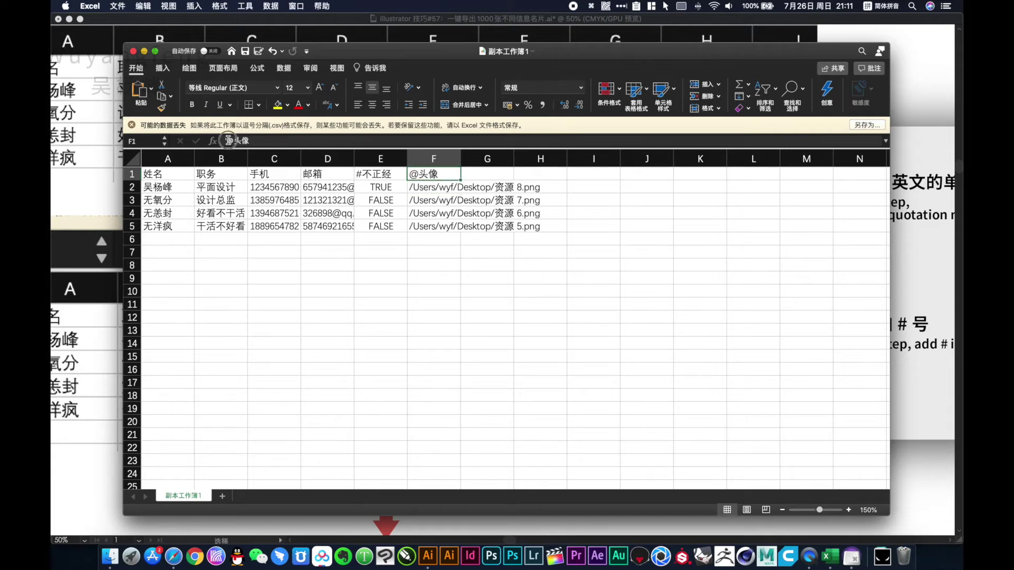
{"action": "left_click", "coordinate": [228, 140]}
{"action": "key", "text": "BackSpace"}
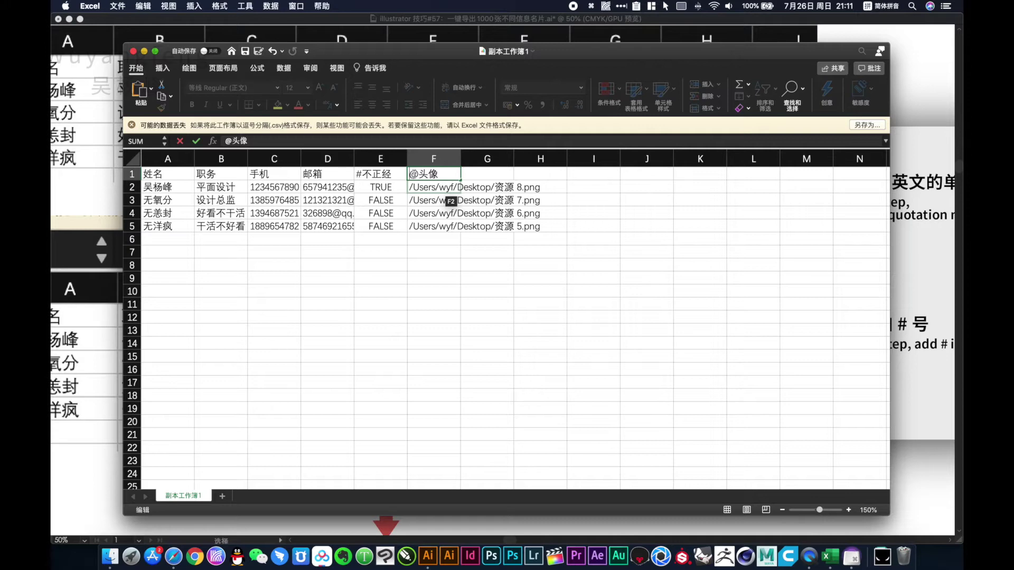
{"action": "key", "text": "ctrl+space"}
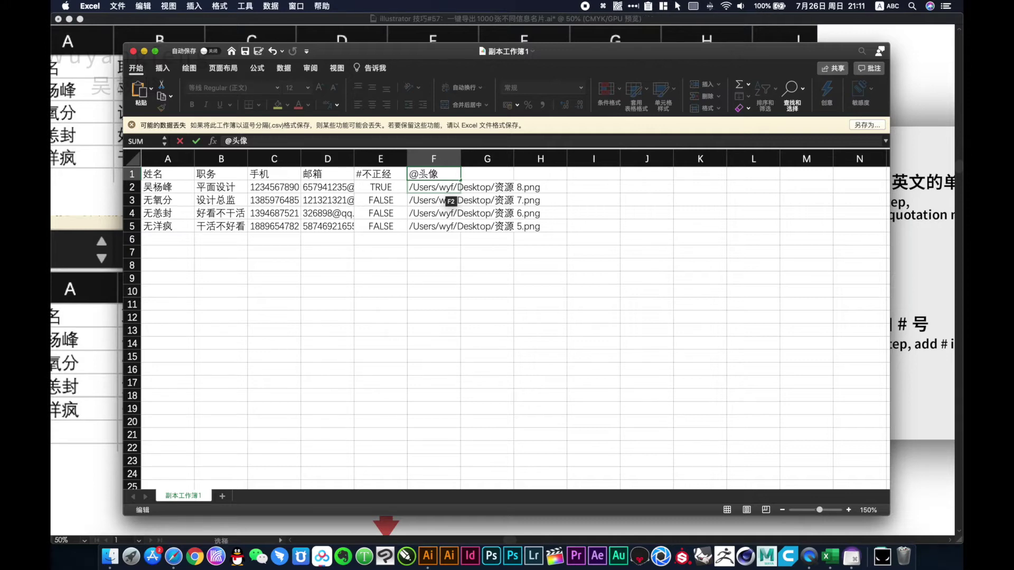
{"action": "type", "text": "'"}
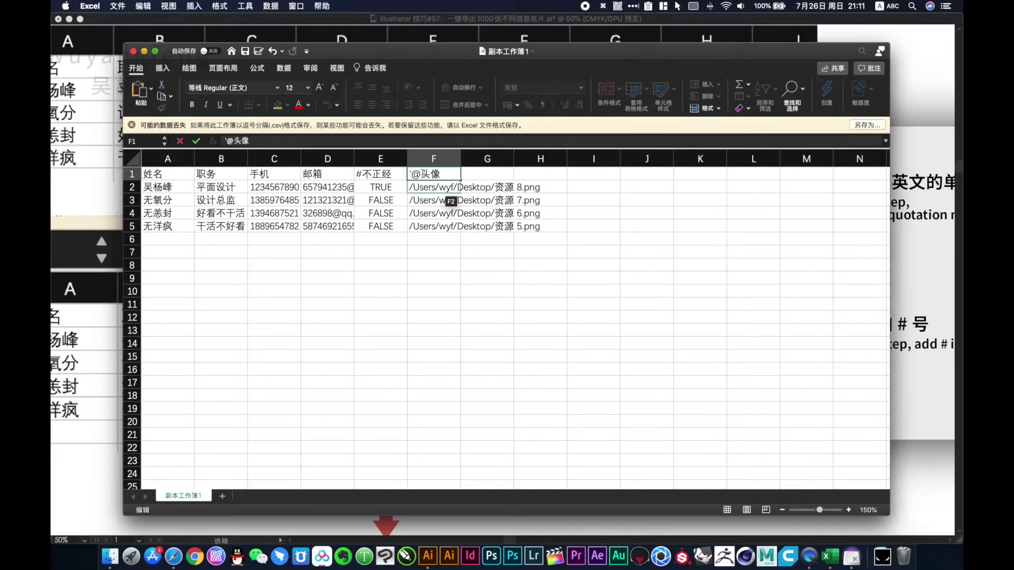
{"action": "key", "text": "Return"}
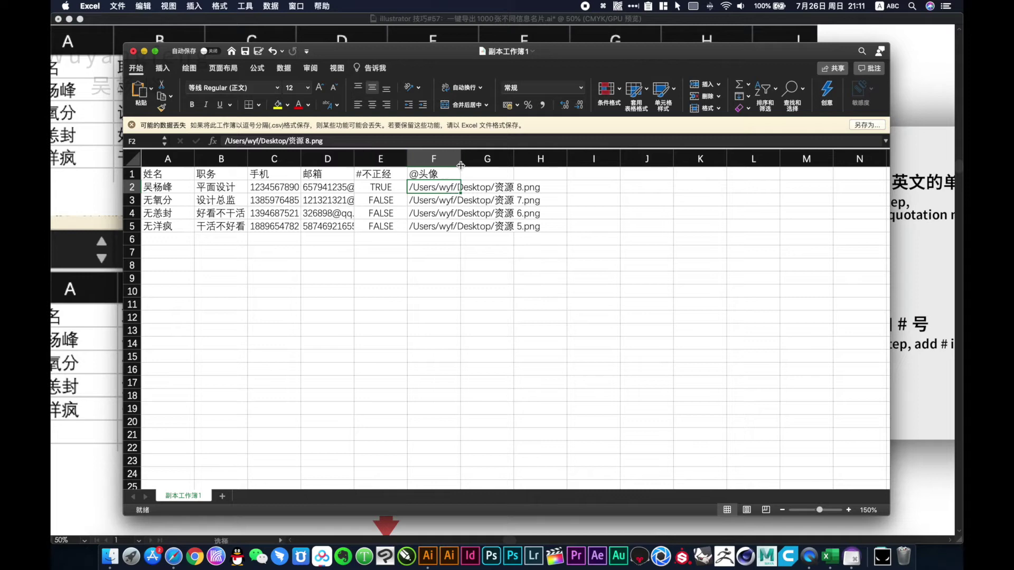
{"action": "left_click", "coordinate": [444, 174]}
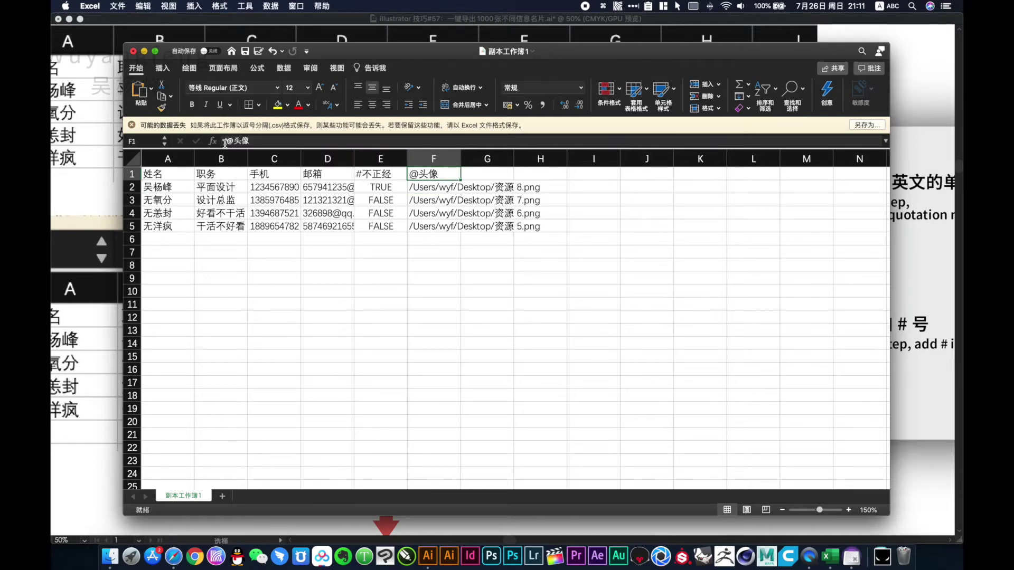
Confirm E1 still reads #不正经 with TRUE/FALSE values beneath it
{"action": "left_click", "coordinate": [360, 174]}
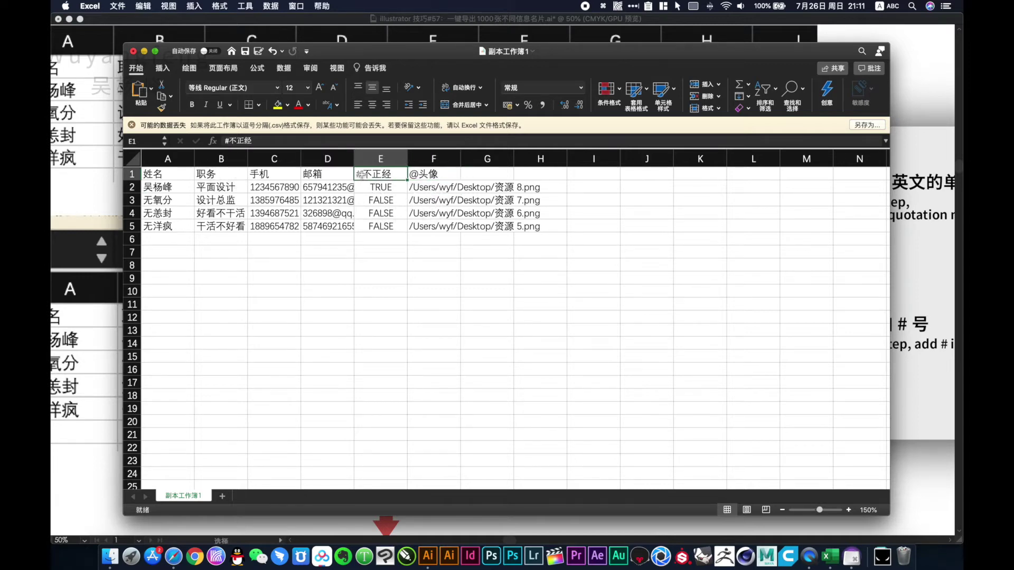
{"action": "double_click", "coordinate": [361, 173]}
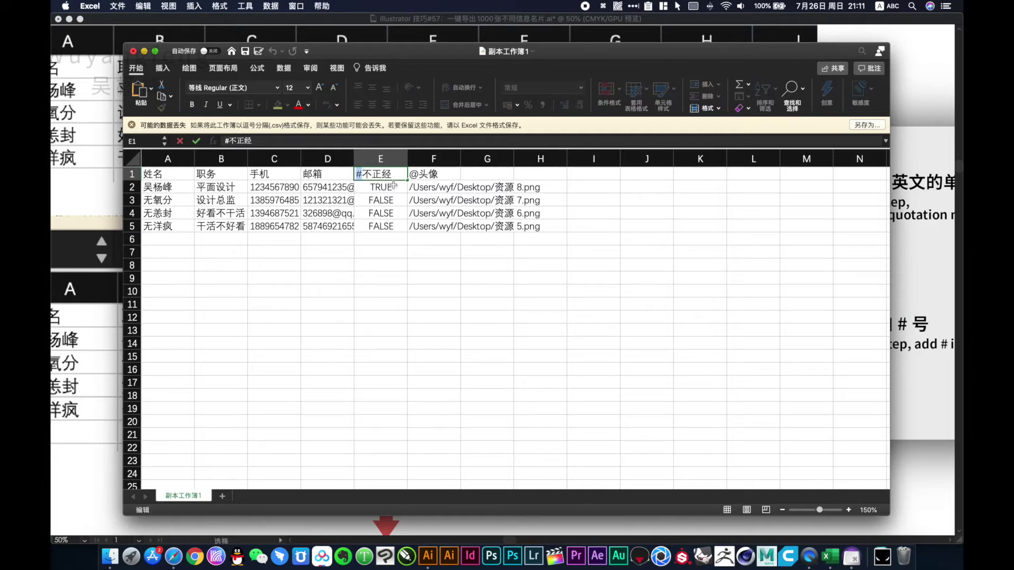
{"action": "left_click", "coordinate": [379, 188]}
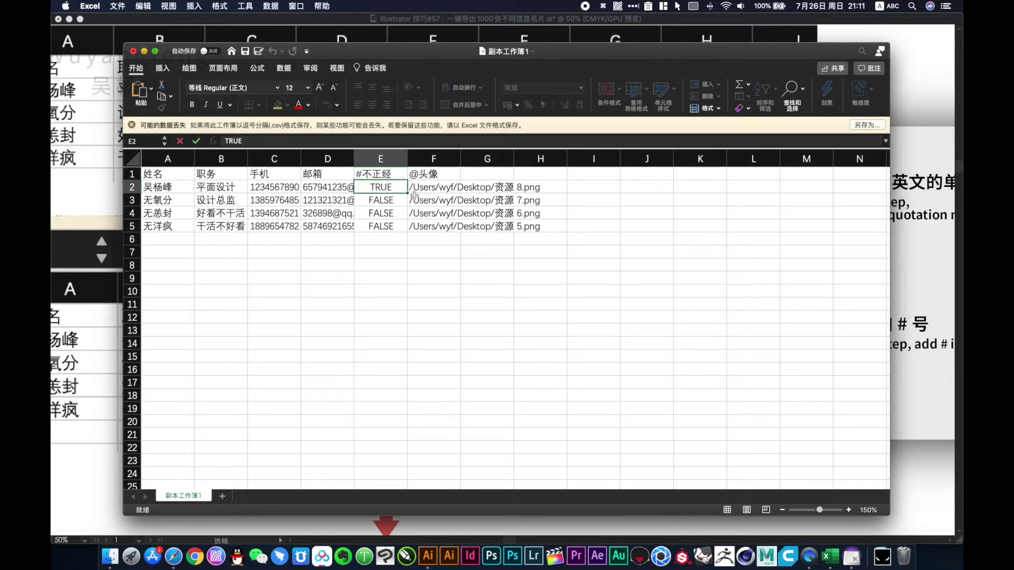
{"action": "left_click", "coordinate": [391, 212]}
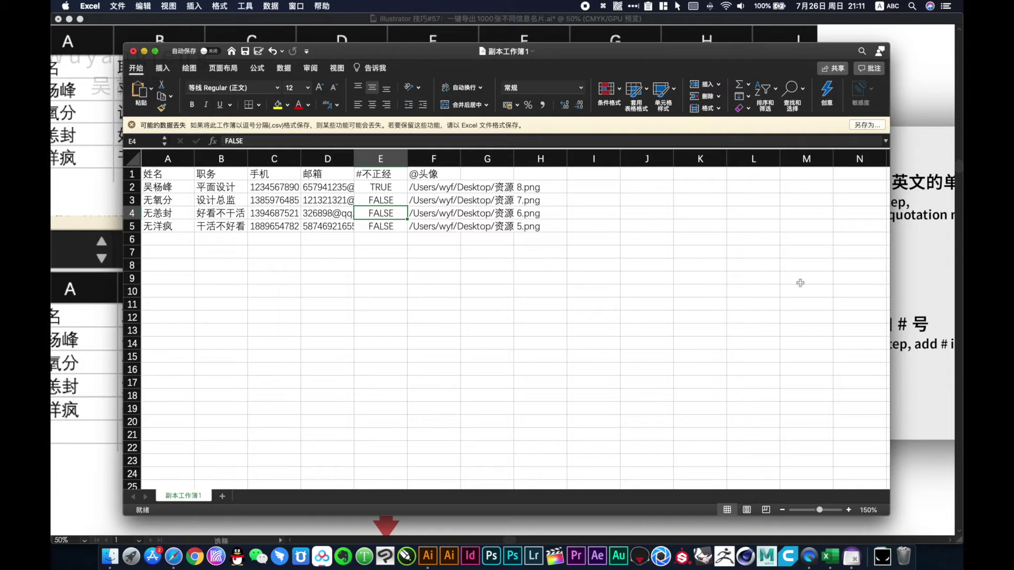
{"action": "left_click", "coordinate": [920, 471]}
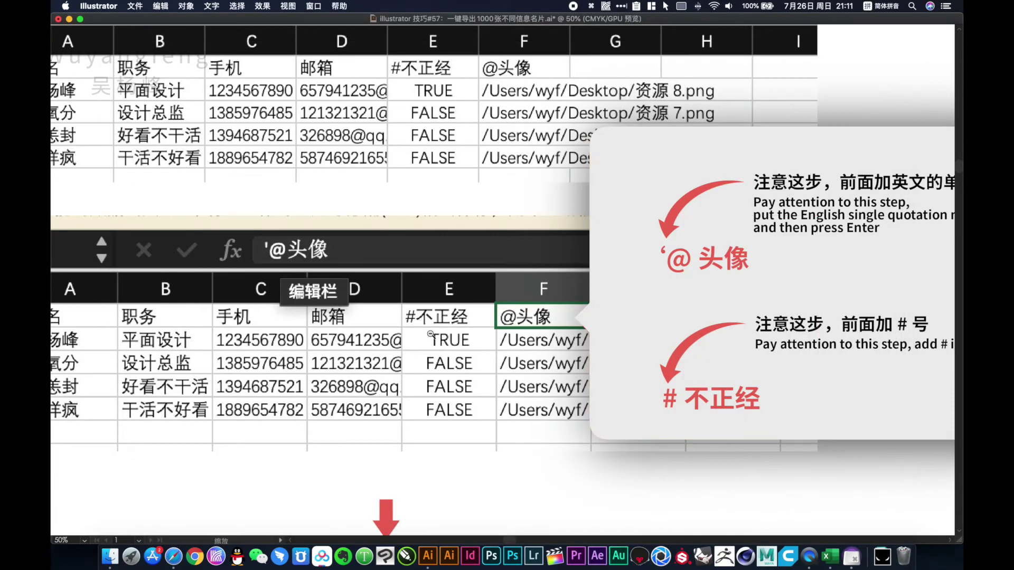
Review the tutorial slide on saving Excel as CSV UTF-8, then return to the Excel workbook
{"action": "key", "text": "super+minus"}
{"action": "mouse_move", "coordinate": [487, 406]}
{"action": "left_mouse_down"}
{"action": "mouse_move", "coordinate": [459, 293]}
{"action": "mouse_move", "coordinate": [618, 404]}
{"action": "left_mouse_up"}
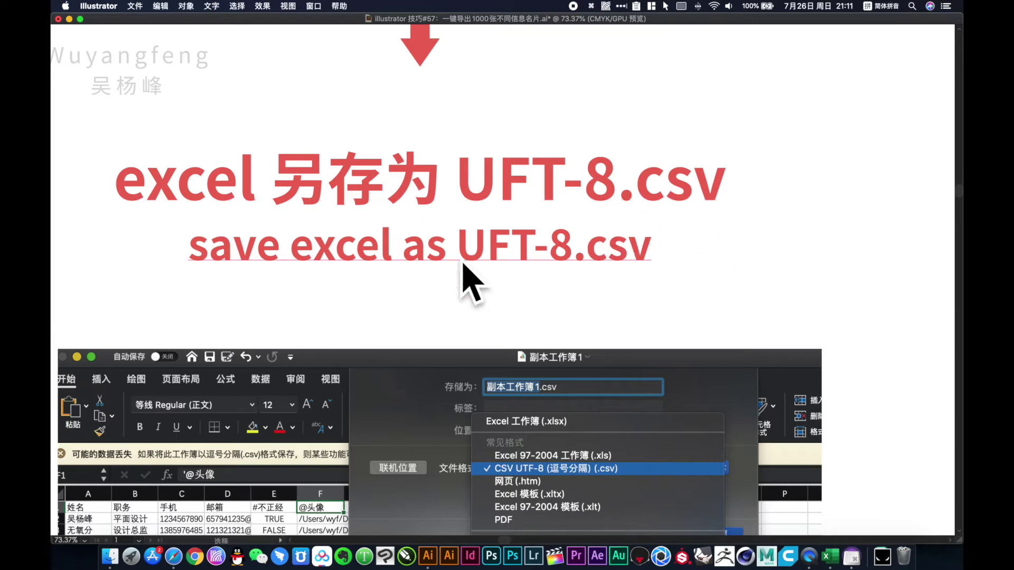
{"action": "left_click_drag", "start_coordinate": [364, 343], "coordinate": [543, 471]}
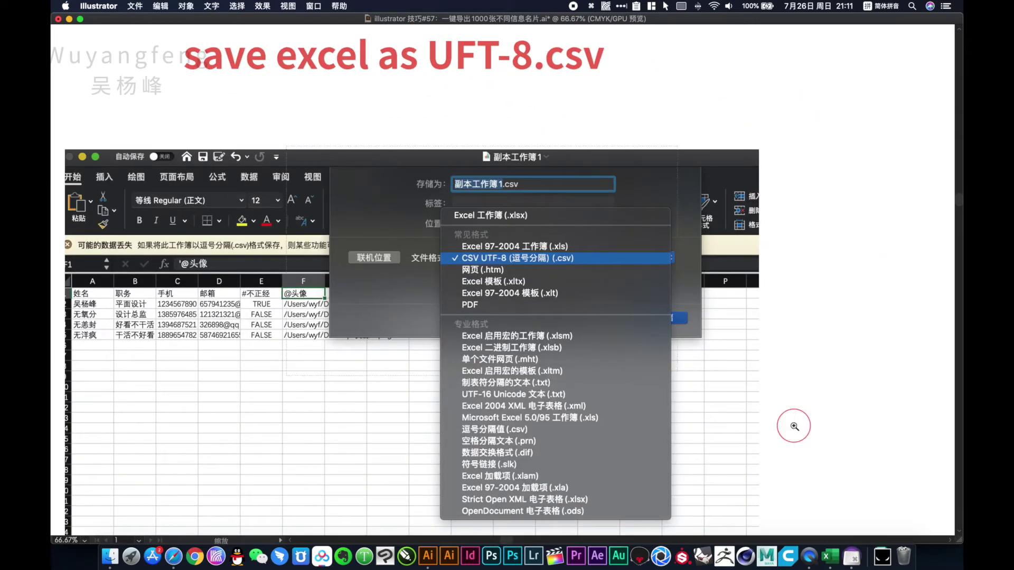
{"action": "scroll", "coordinate": [792, 426], "scroll_direction": "up", "scroll_amount": 2}
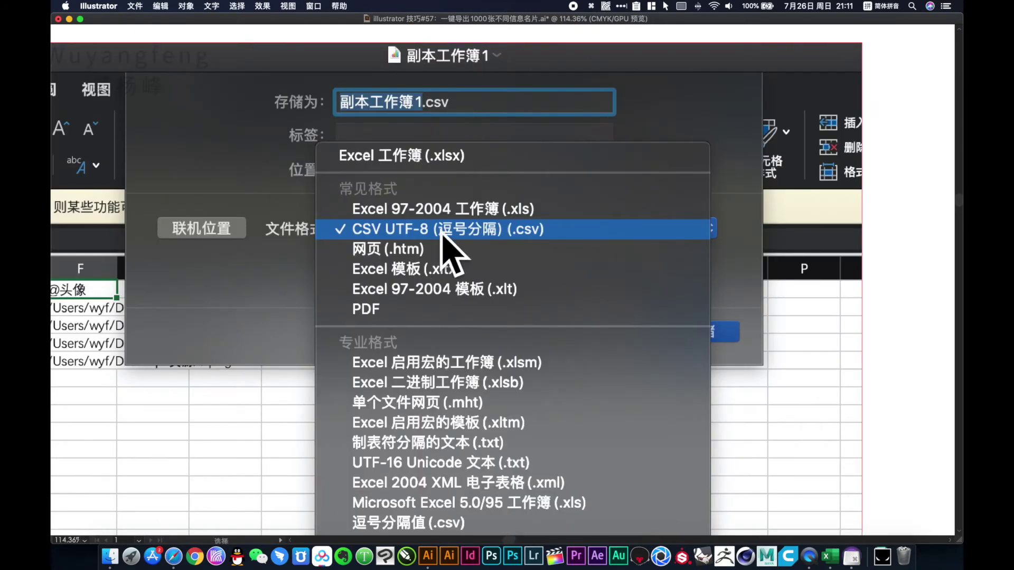
{"action": "scroll", "coordinate": [438, 300], "scroll_direction": "down", "scroll_amount": 1}
{"action": "scroll", "coordinate": [438, 300], "scroll_direction": "down", "scroll_amount": 5}
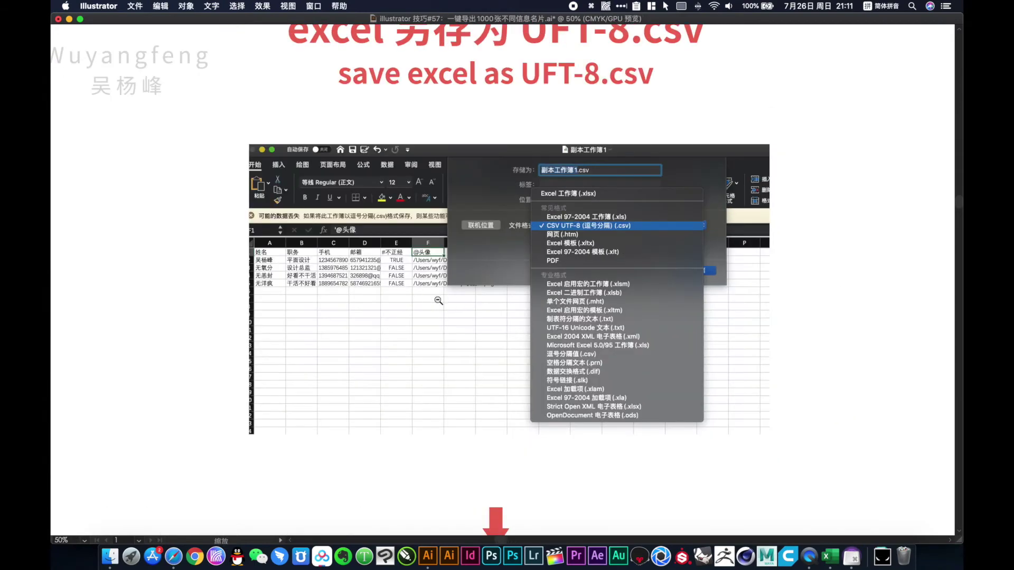
{"action": "scroll", "coordinate": [580, 264], "scroll_direction": "up", "scroll_amount": 2}
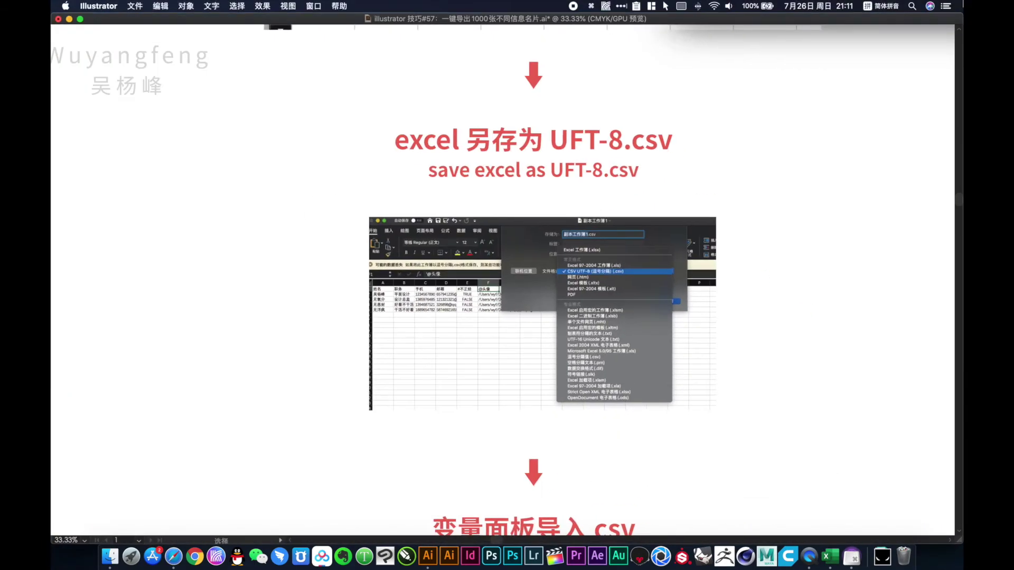
{"action": "key", "text": "ctrl+Up"}
{"action": "left_click", "coordinate": [274, 219]}
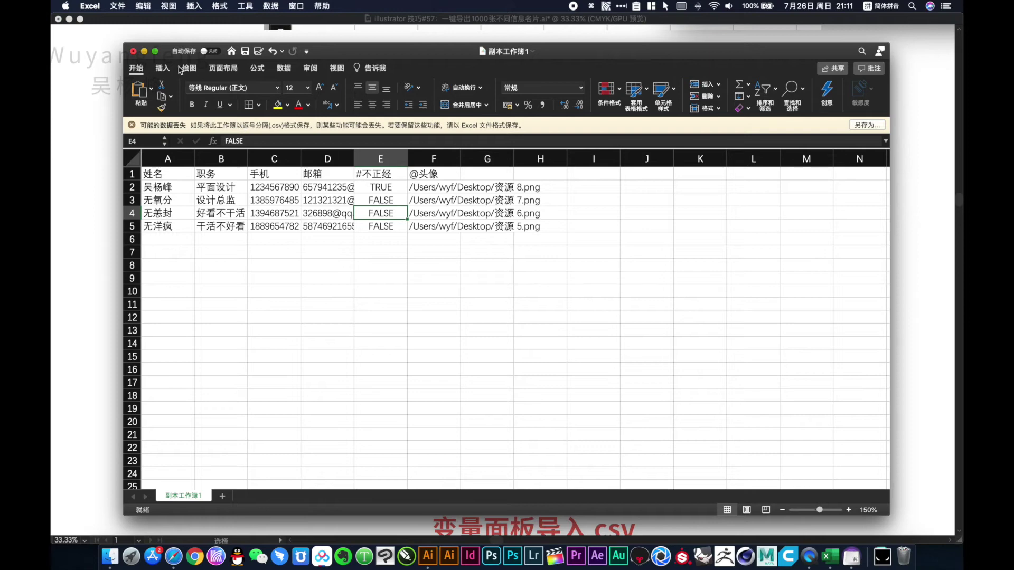
Save the workbook to the Desktop as 11.csv with CSV UTF-8 file format
{"action": "key", "text": "super+shift+s"}
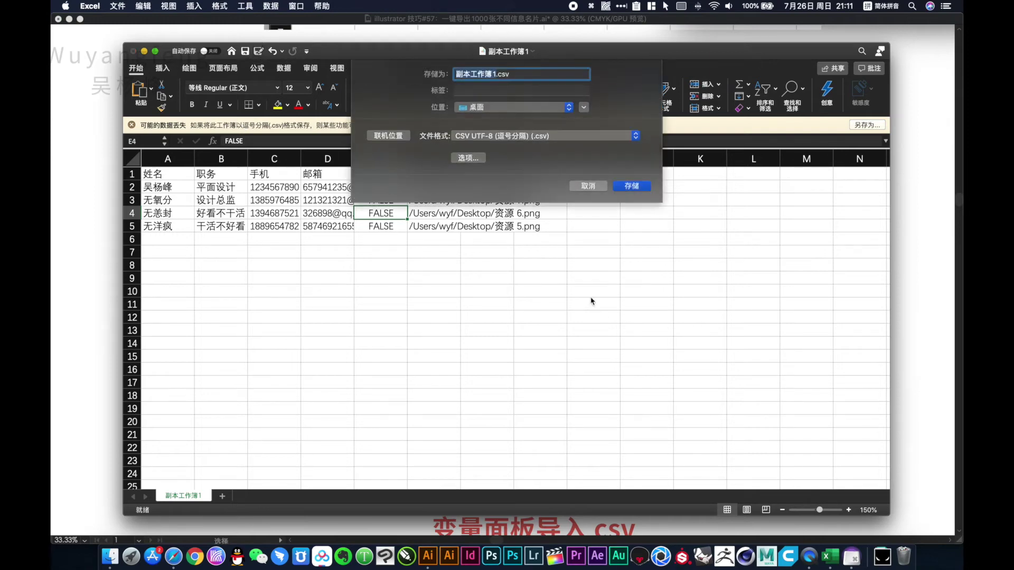
{"action": "left_click", "coordinate": [575, 138]}
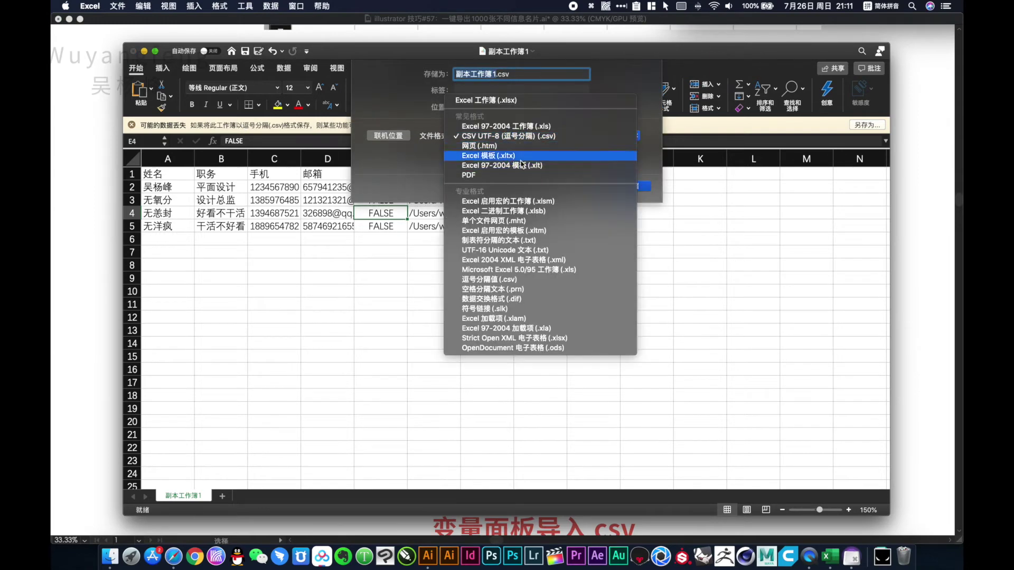
{"action": "left_click", "coordinate": [564, 138]}
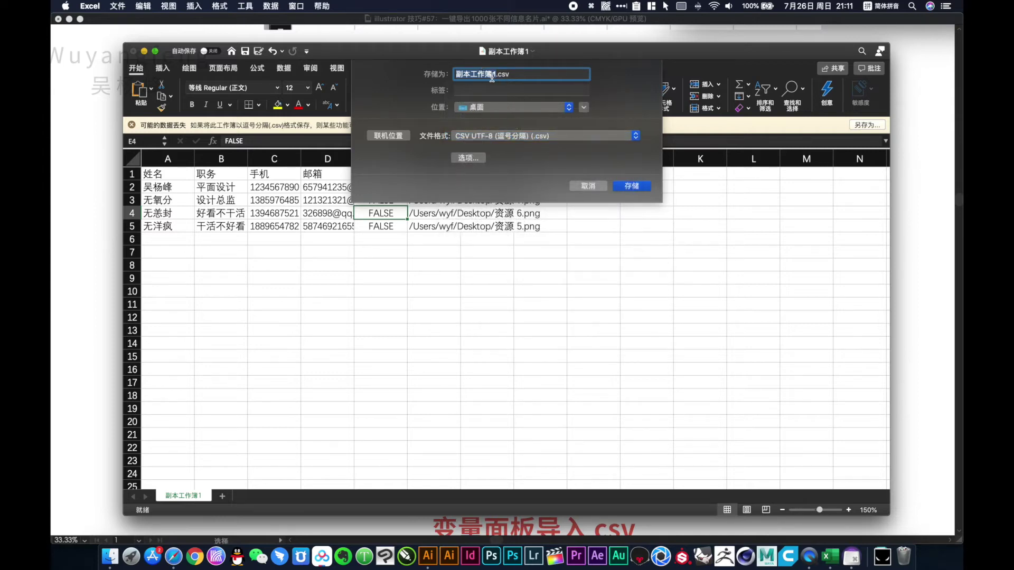
{"action": "key", "text": "BackSpace"}
{"action": "left_click", "coordinate": [632, 187]}
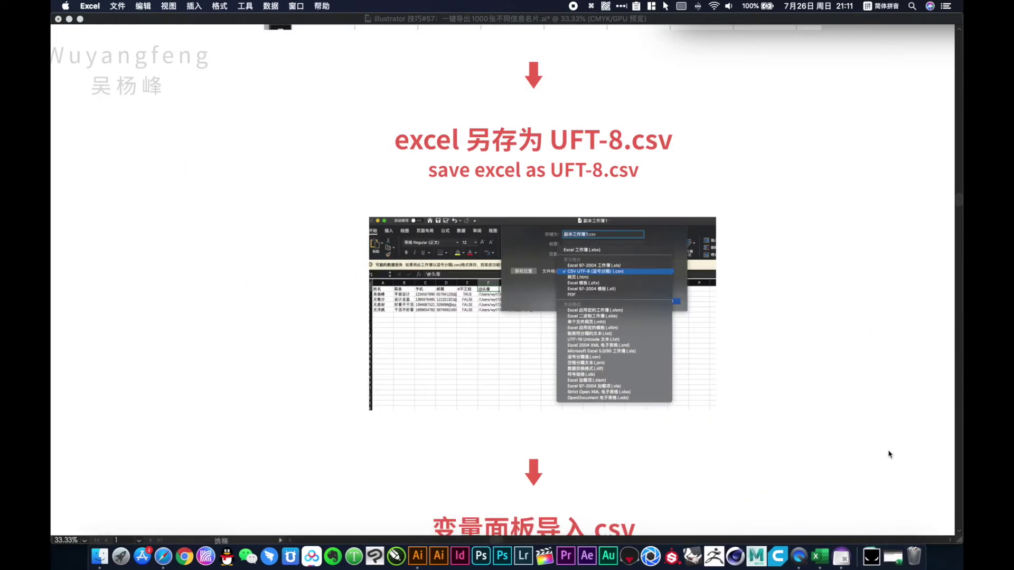
{"action": "left_click", "coordinate": [851, 452]}
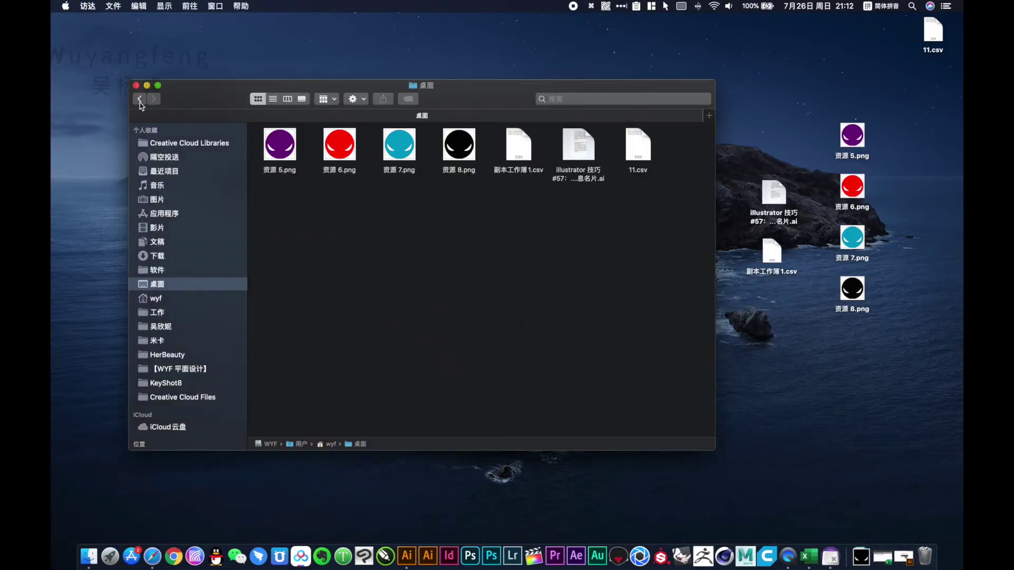
Close the Desktop folder window, move 11.csv below 资源 8.png, and return to Illustrator
{"action": "left_click", "coordinate": [137, 86]}
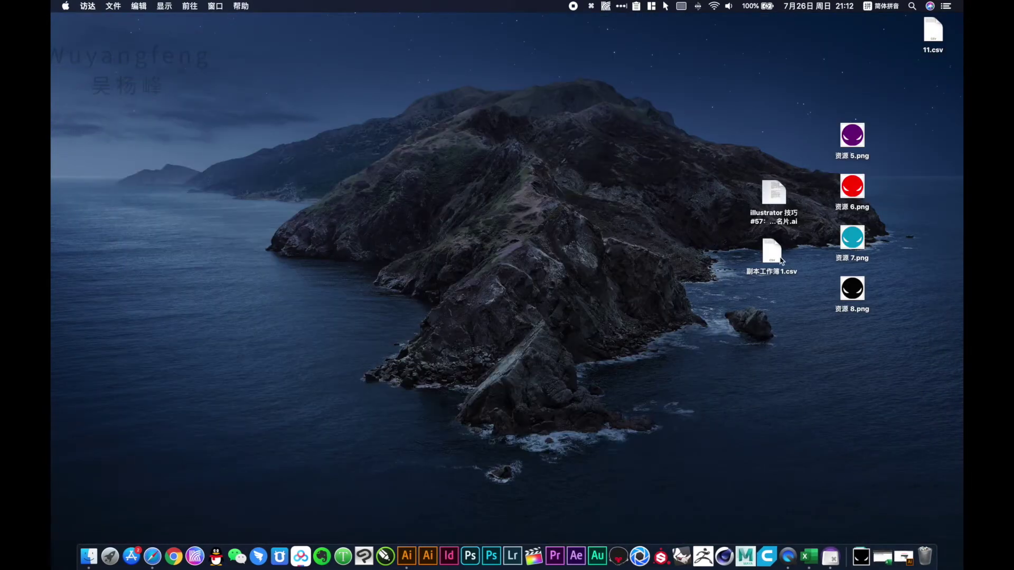
{"action": "left_click_drag", "start_coordinate": [942, 41], "coordinate": [870, 359]}
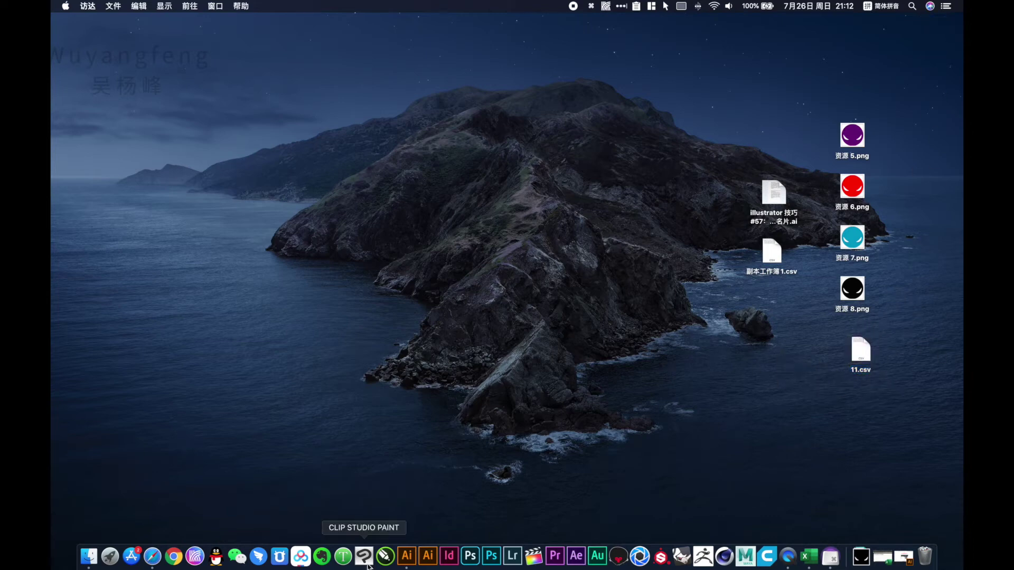
{"action": "left_click", "coordinate": [428, 555]}
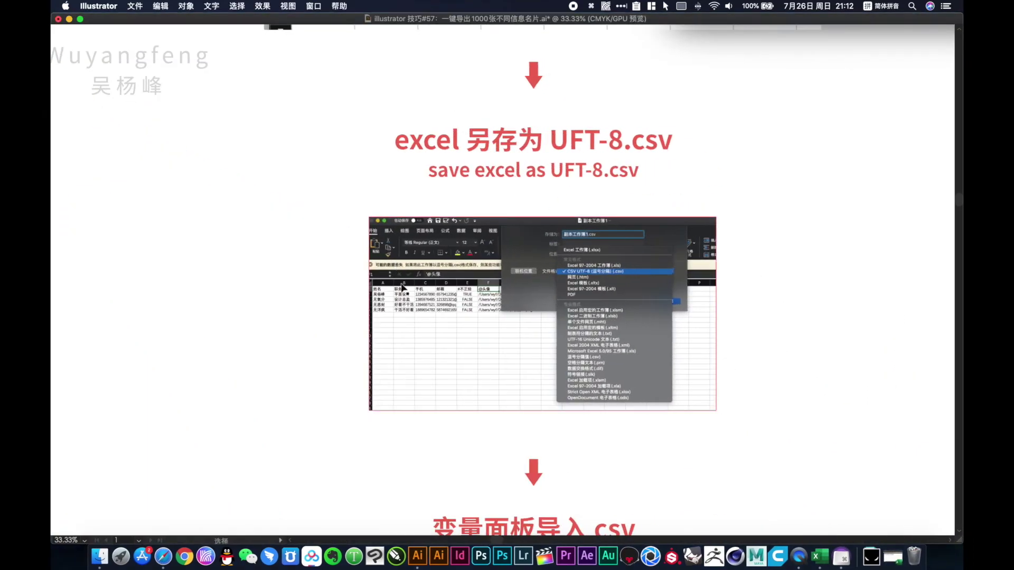
Scroll to the business card slide and zoom in to centre the card design
{"action": "scroll", "coordinate": [567, 317], "scroll_direction": "down", "scroll_amount": 5}
{"action": "scroll", "coordinate": [567, 318], "scroll_direction": "down", "scroll_amount": 2}
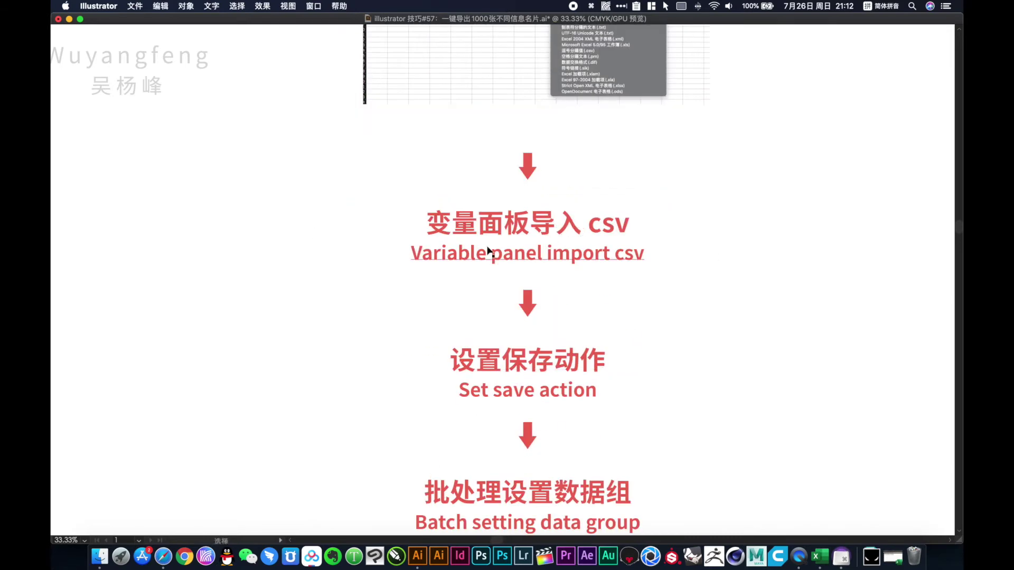
{"action": "scroll", "coordinate": [613, 301], "scroll_direction": "down", "scroll_amount": 2}
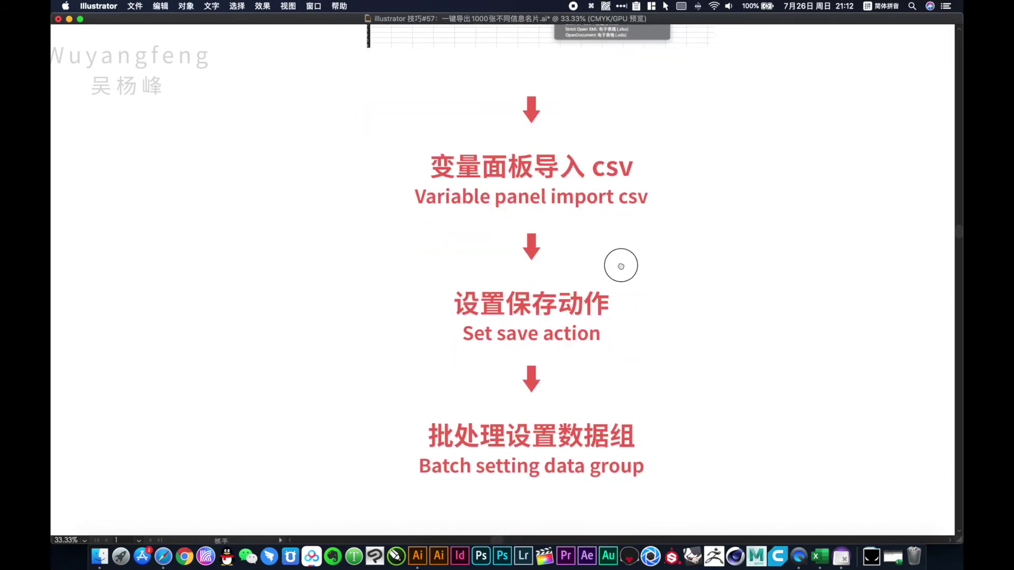
{"action": "left_click", "coordinate": [275, 278], "text": "alt"}
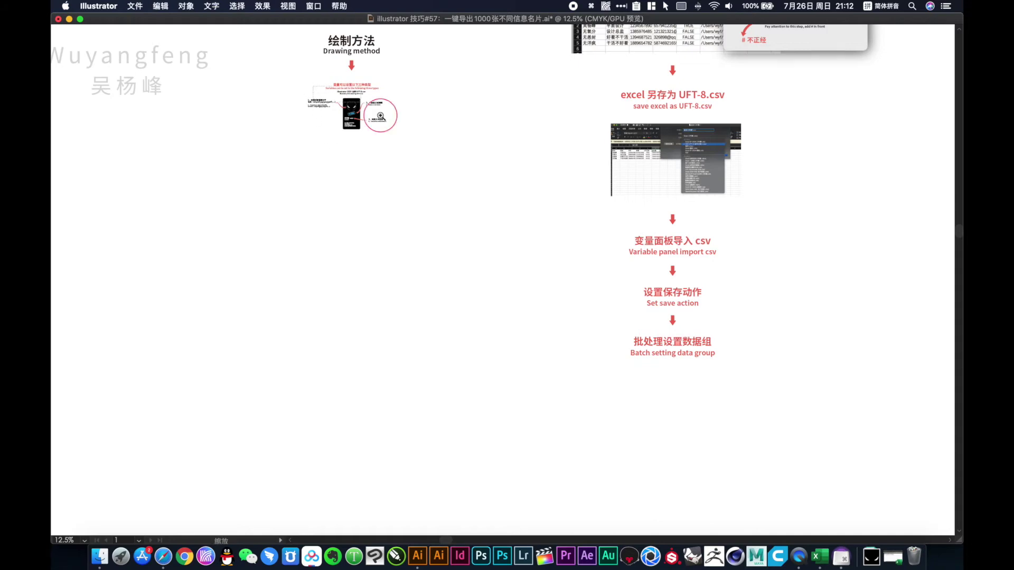
{"action": "left_click_drag", "start_coordinate": [383, 111], "coordinate": [412, 156]}
{"action": "left_click_drag", "start_coordinate": [482, 215], "coordinate": [409, 278]}
Load 11.csv as the variable library, replacing existing variables, and display data set 2
{"action": "key", "text": "Tab"}
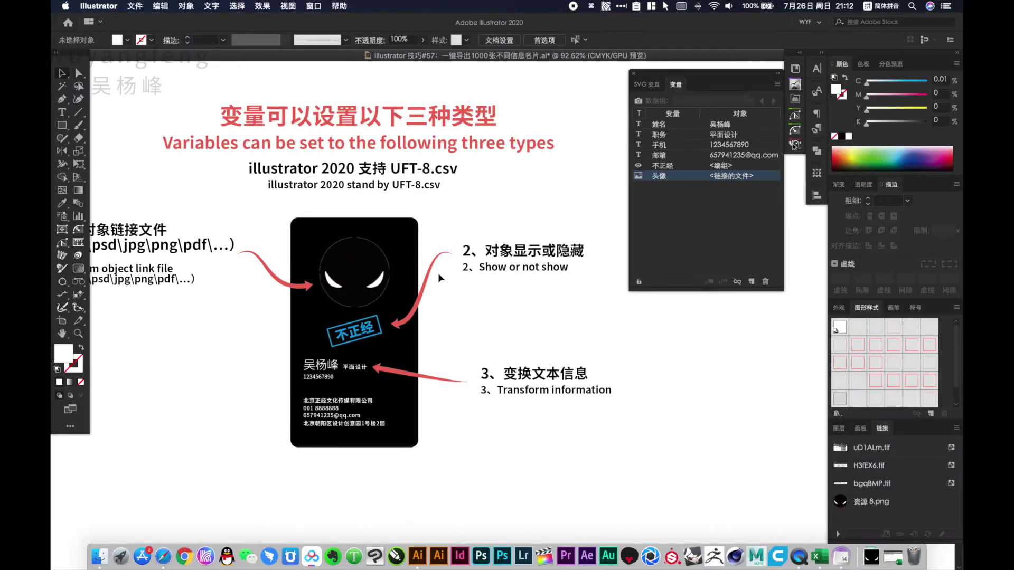
{"action": "left_click", "coordinate": [779, 84]}
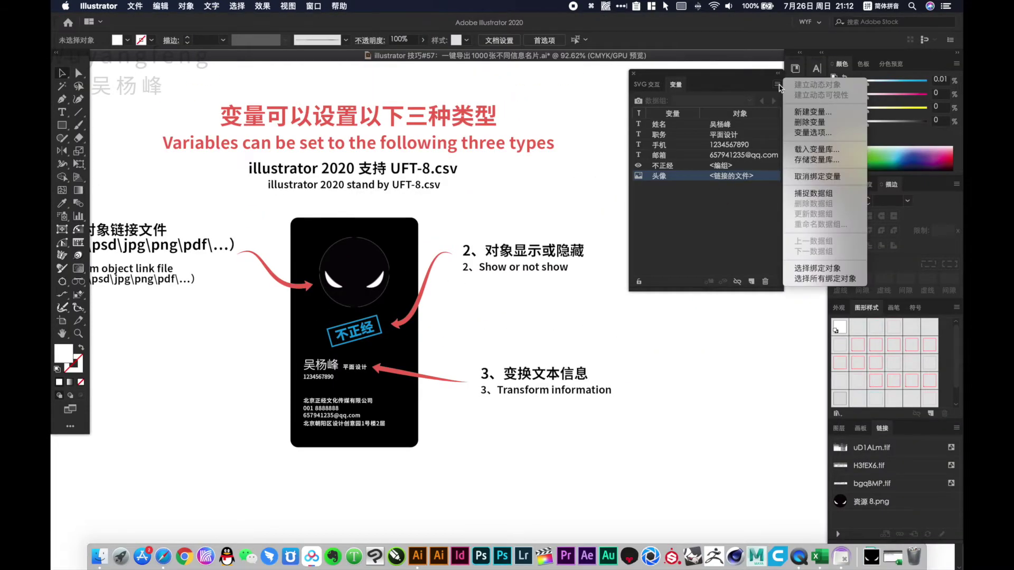
{"action": "left_click", "coordinate": [818, 154]}
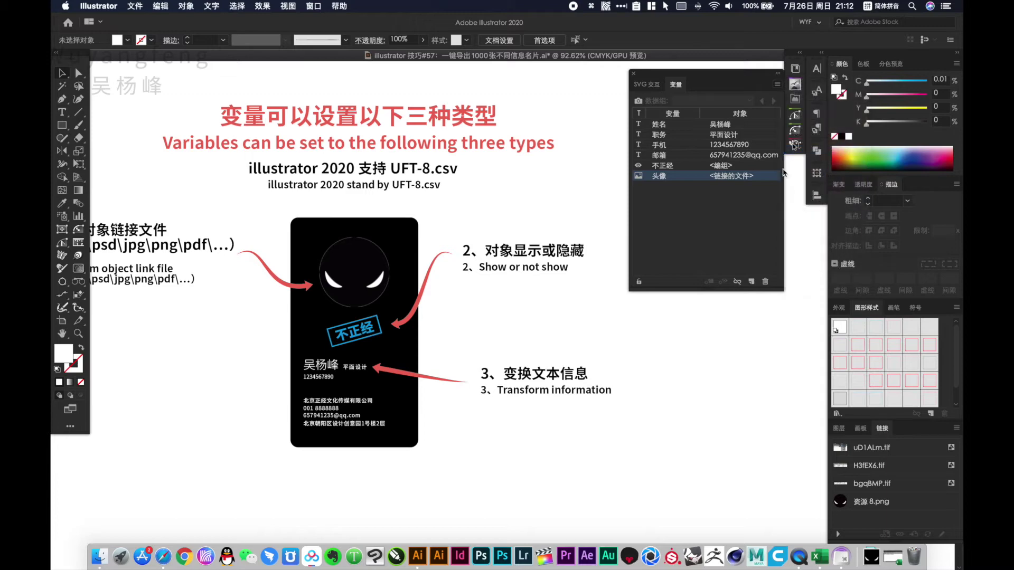
{"action": "left_click", "coordinate": [368, 123]}
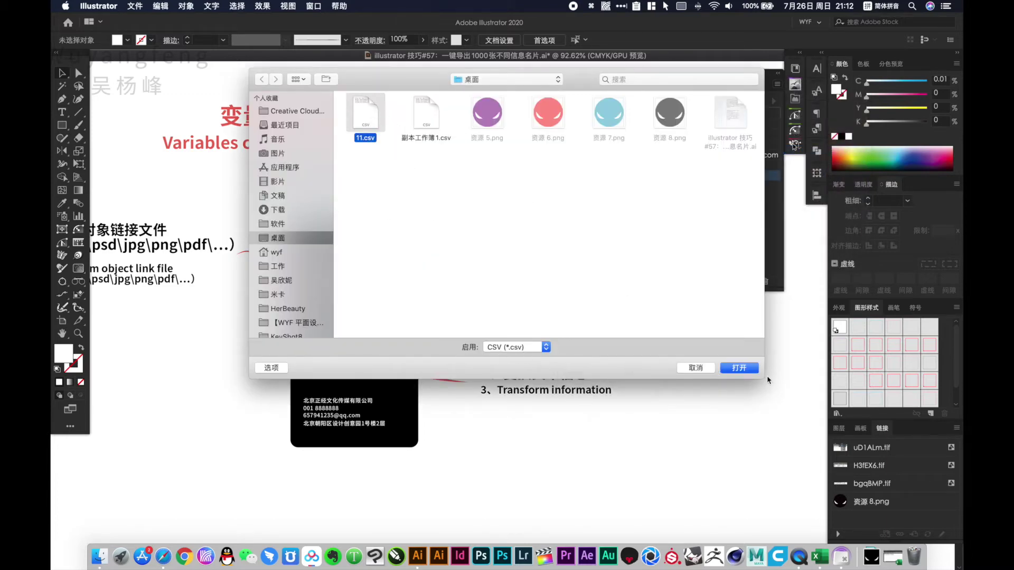
{"action": "left_click", "coordinate": [740, 367]}
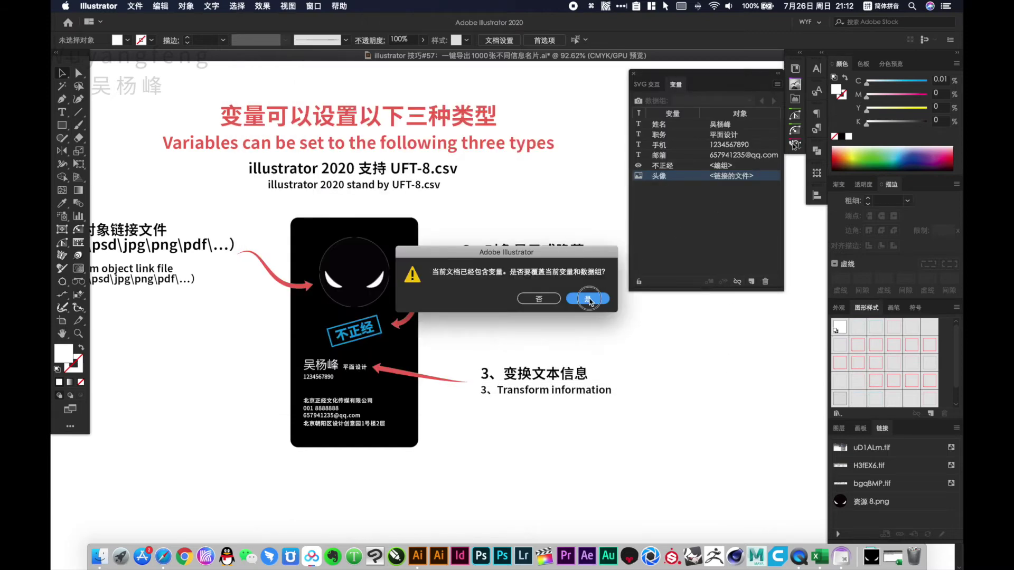
{"action": "left_click", "coordinate": [588, 300]}
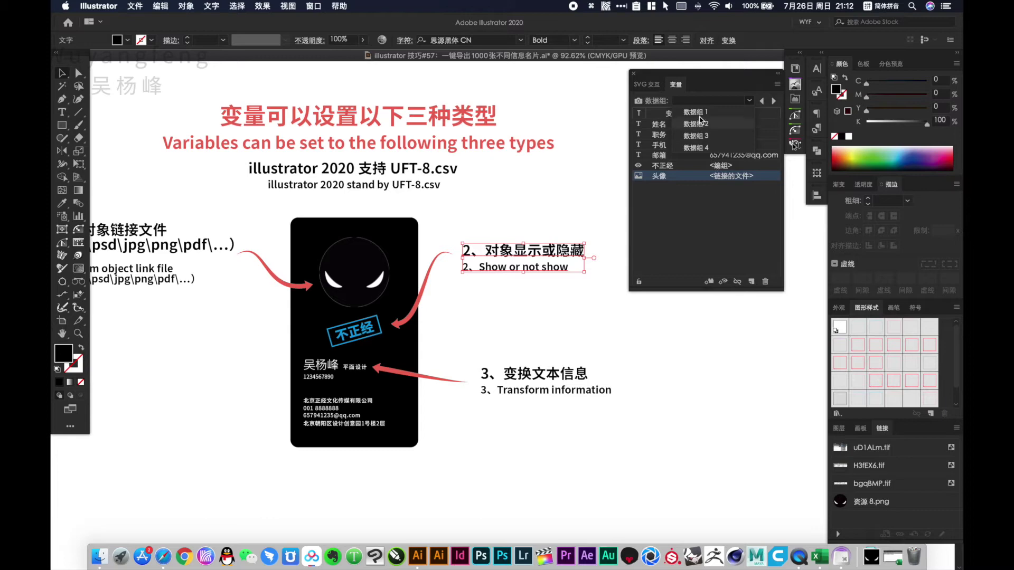
{"action": "left_click", "coordinate": [696, 123]}
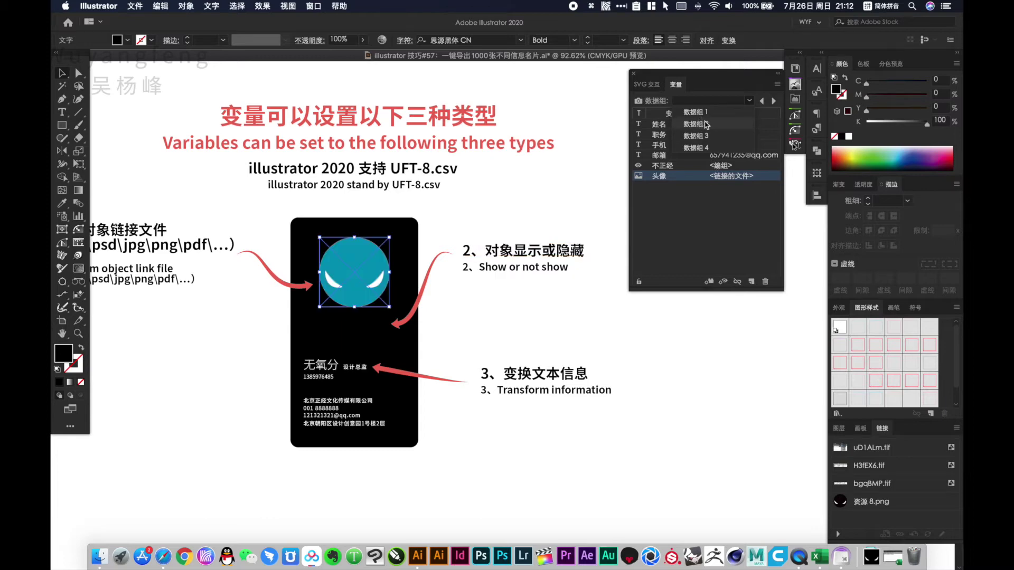
Zoom in on the card and switch it to data set 3 with the red avatar
{"action": "left_click", "coordinate": [504, 309]}
{"action": "left_click", "coordinate": [618, 478]}
{"action": "left_click_drag", "start_coordinate": [440, 298], "coordinate": [327, 360]}
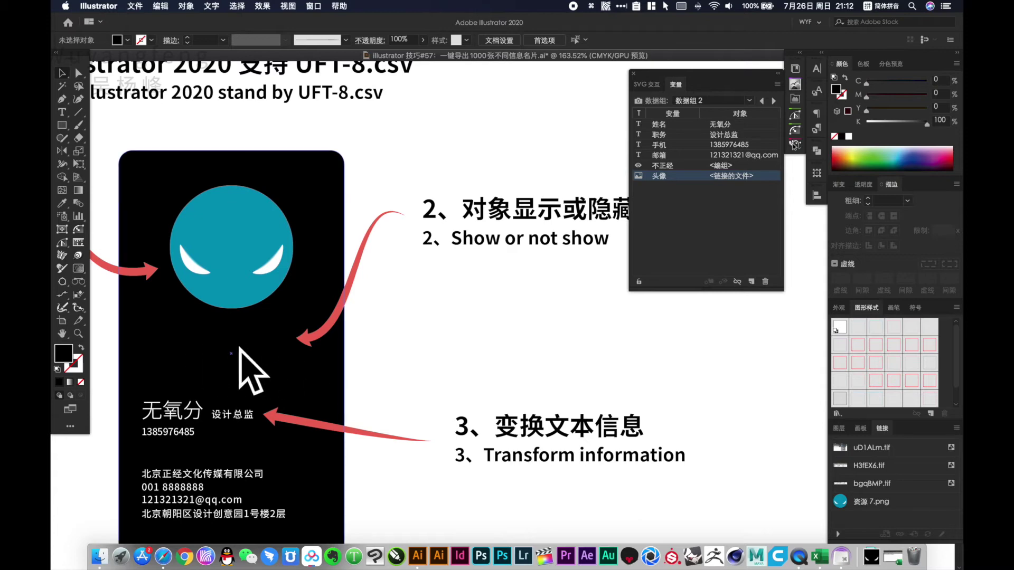
{"action": "left_click_drag", "start_coordinate": [512, 234], "coordinate": [479, 217]}
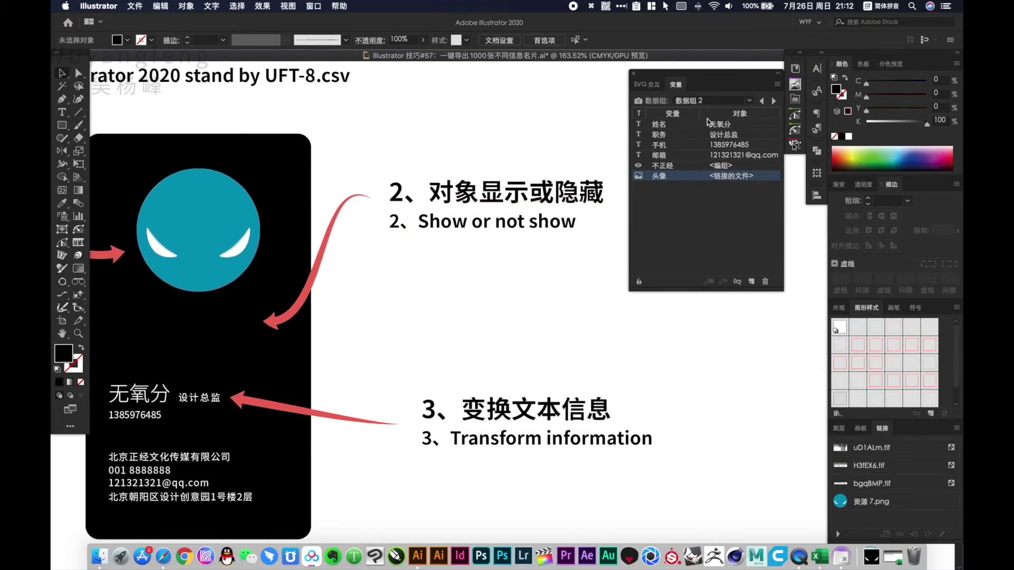
{"action": "left_click", "coordinate": [749, 101]}
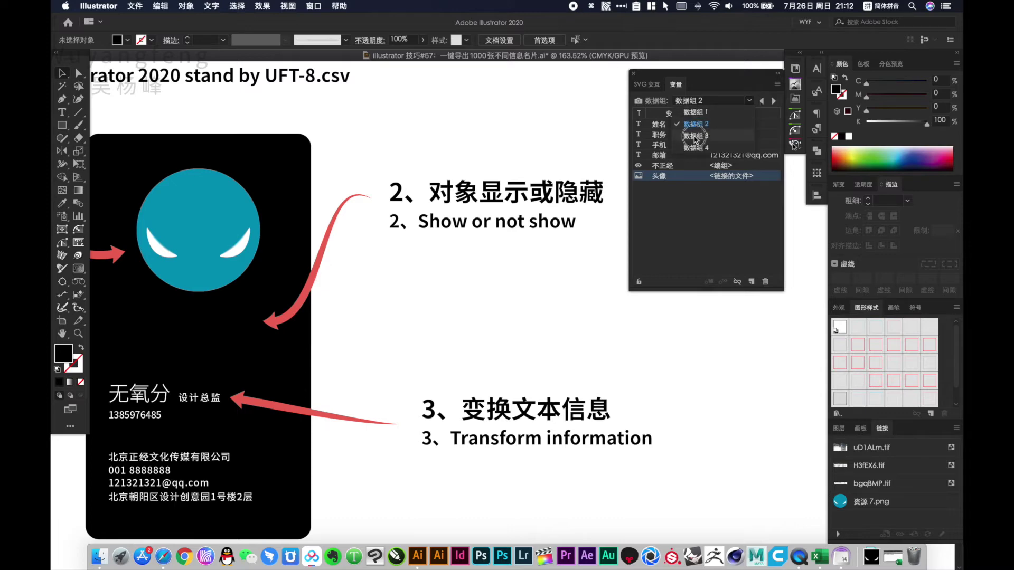
{"action": "left_click", "coordinate": [695, 136]}
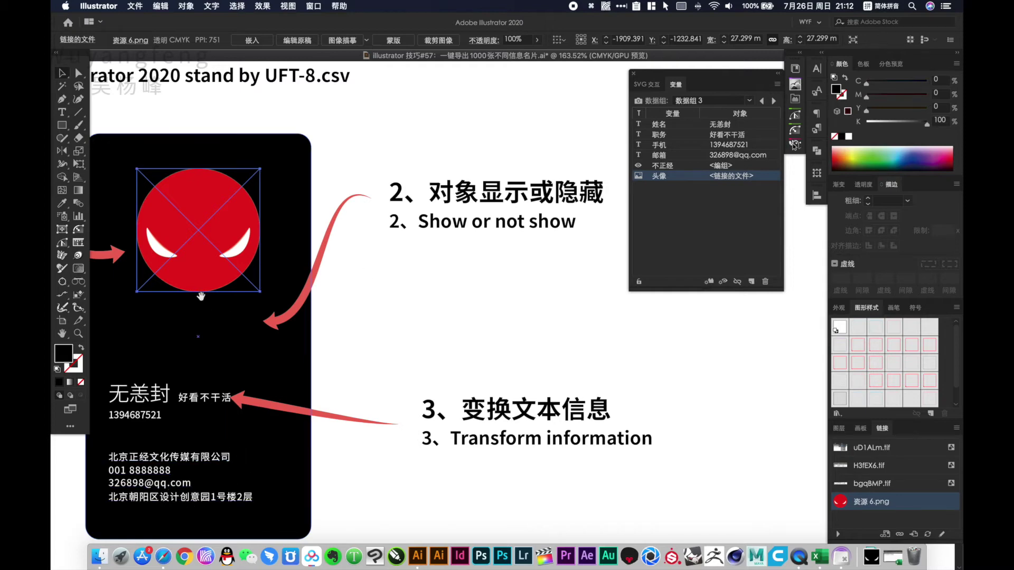
Show data set 4 on the card, with title 干活不好看 and the 资源 5.png avatar
{"action": "left_click_drag", "start_coordinate": [201, 296], "coordinate": [634, 361]}
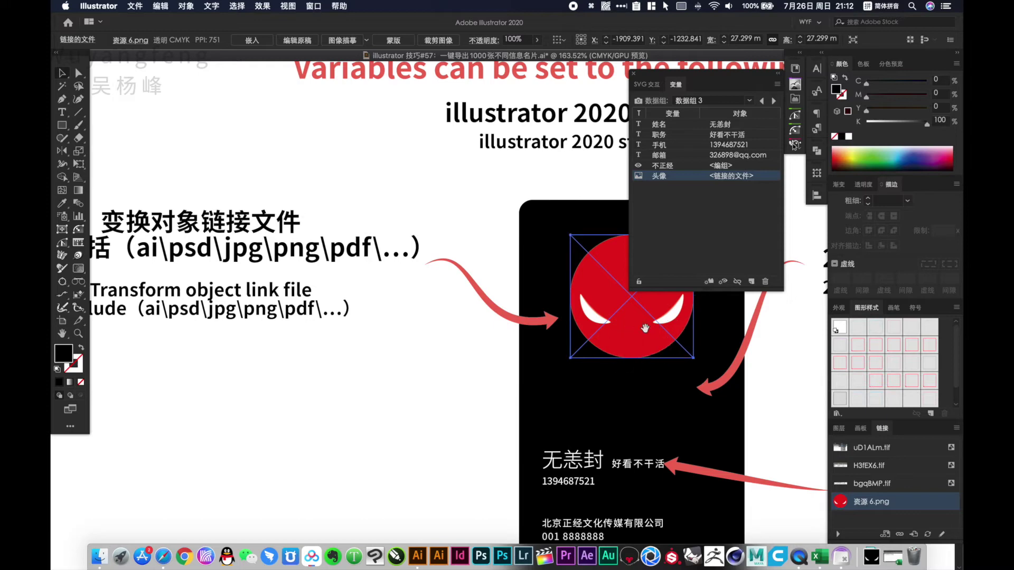
{"action": "mouse_move", "coordinate": [623, 332]}
{"action": "left_mouse_down"}
{"action": "mouse_move", "coordinate": [311, 222]}
{"action": "mouse_move", "coordinate": [247, 254]}
{"action": "left_mouse_up"}
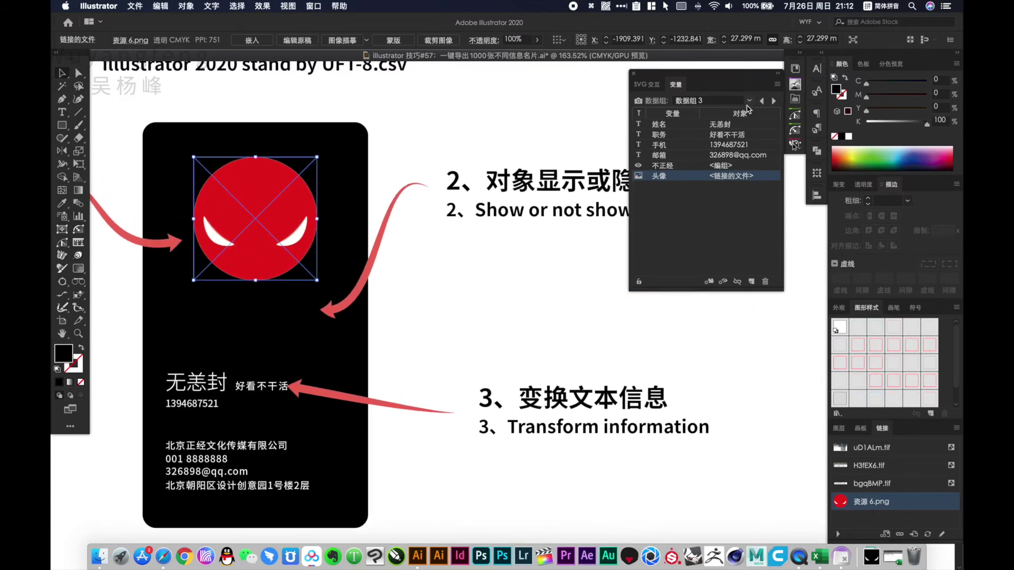
{"action": "left_click", "coordinate": [749, 100]}
{"action": "left_click", "coordinate": [705, 150]}
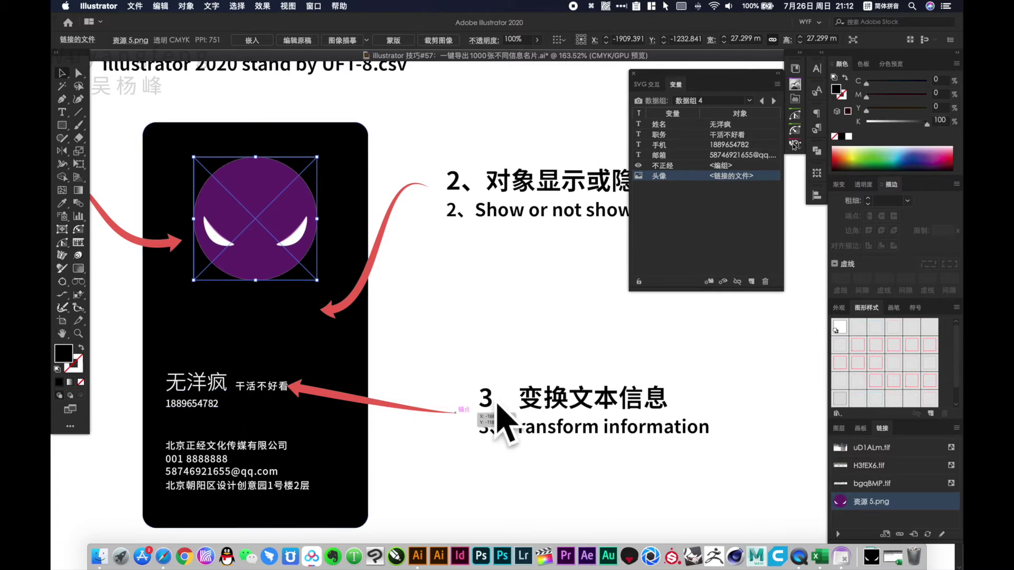
{"action": "left_click", "coordinate": [497, 265], "text": "alt"}
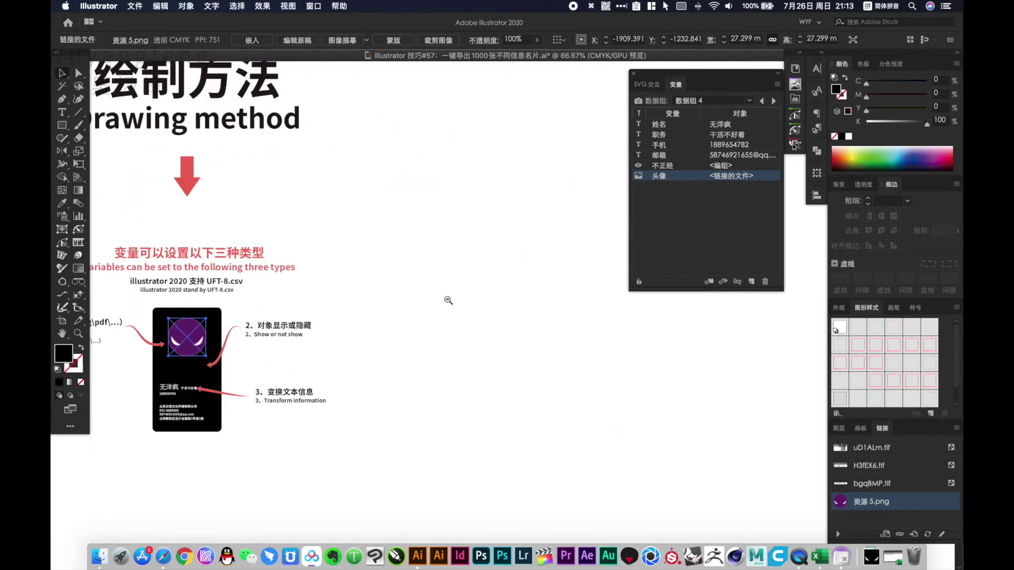
Zoom around the flowchart to review the set-save-action and batch-processing steps
{"action": "left_click", "coordinate": [448, 300], "text": "alt"}
{"action": "left_click", "coordinate": [547, 278], "text": "alt"}
{"action": "left_click_drag", "start_coordinate": [548, 278], "coordinate": [283, 206]}
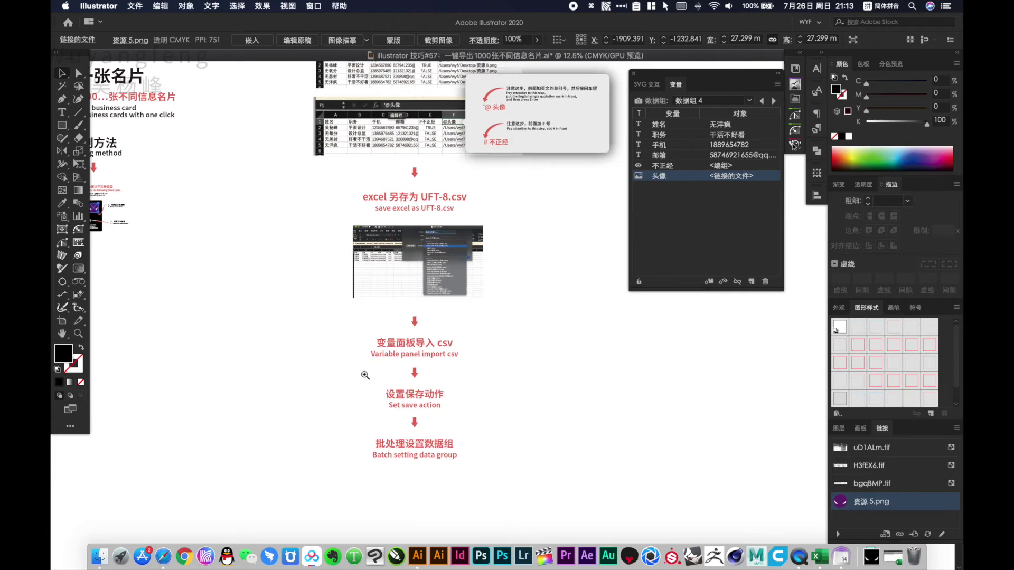
{"action": "left_click_drag", "start_coordinate": [365, 375], "coordinate": [502, 452]}
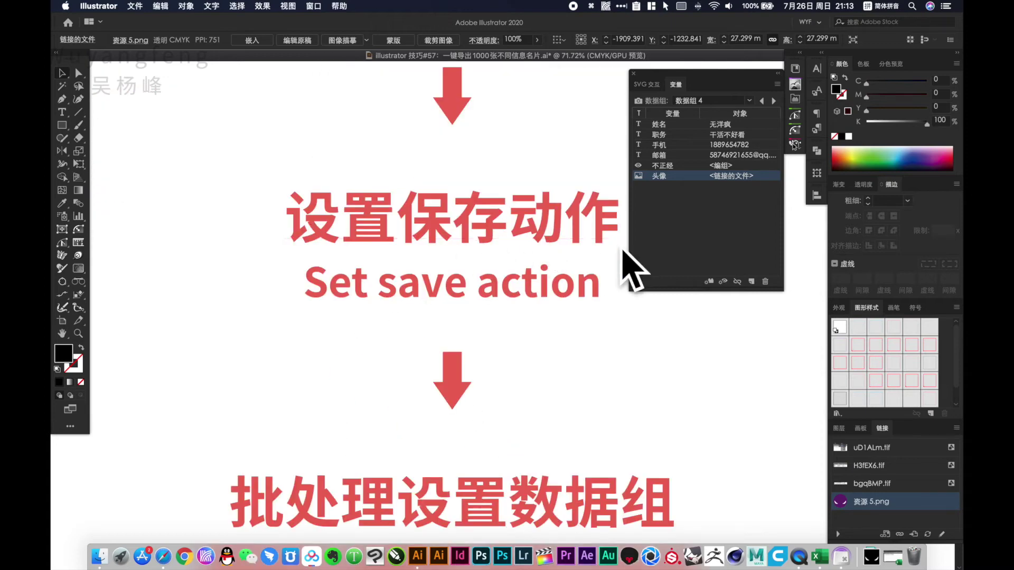
{"action": "left_click_drag", "start_coordinate": [519, 374], "coordinate": [447, 198]}
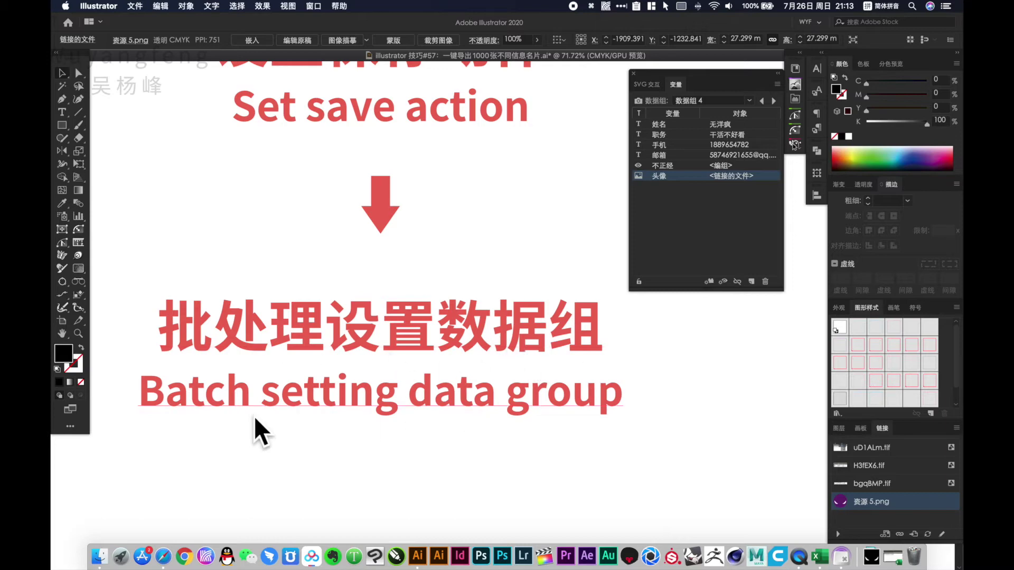
{"action": "left_click", "coordinate": [431, 243], "text": "alt"}
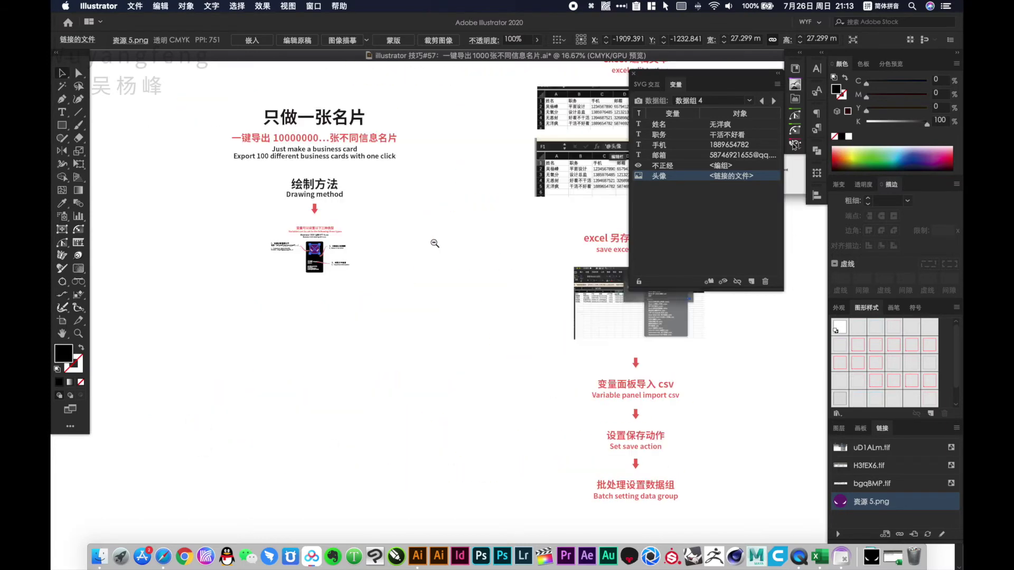
Zoom into the card diagram, select its arrows and numbered labels, then show the Artboards list
{"action": "left_click_drag", "start_coordinate": [398, 226], "coordinate": [433, 232]}
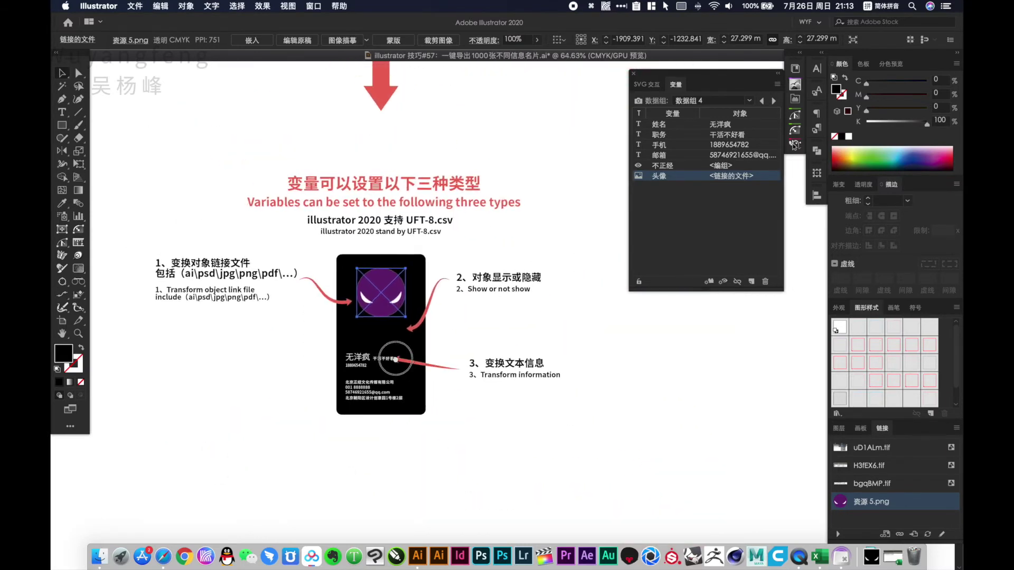
{"action": "left_click_drag", "start_coordinate": [453, 248], "coordinate": [615, 404]}
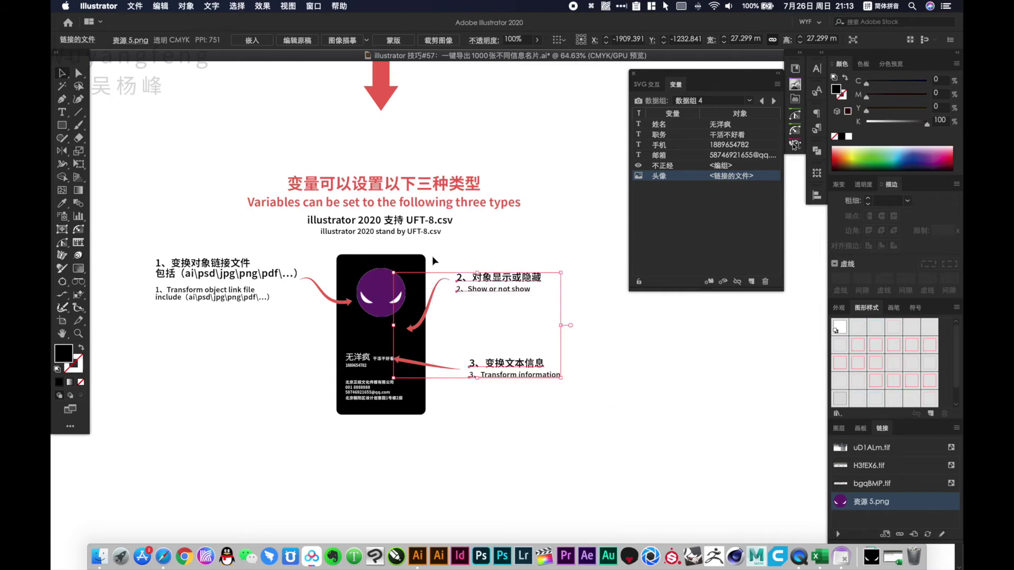
{"action": "left_click", "coordinate": [619, 437]}
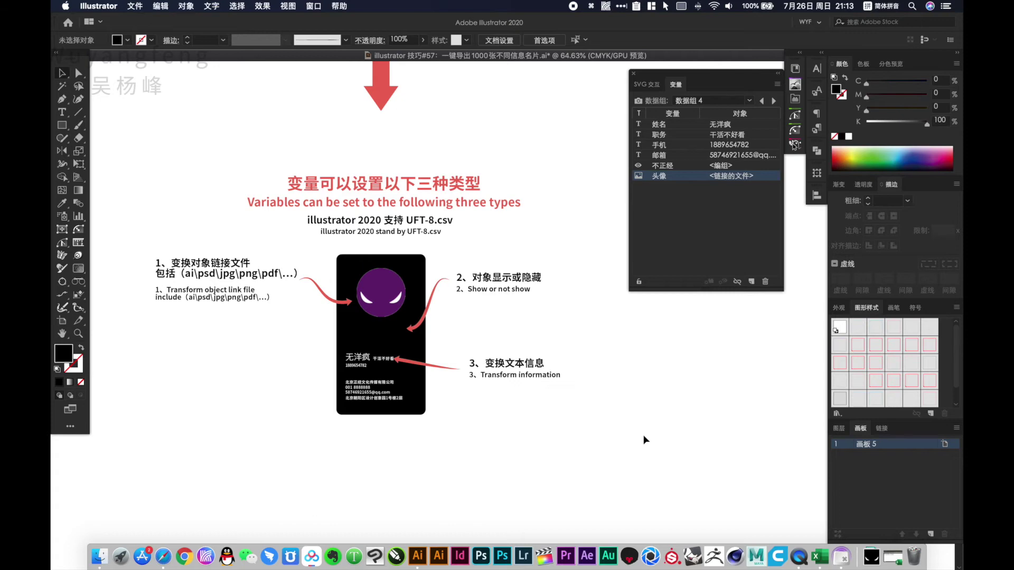
Resize the artboard so it closely frames just the business card
{"action": "key", "text": "super+shift+h"}
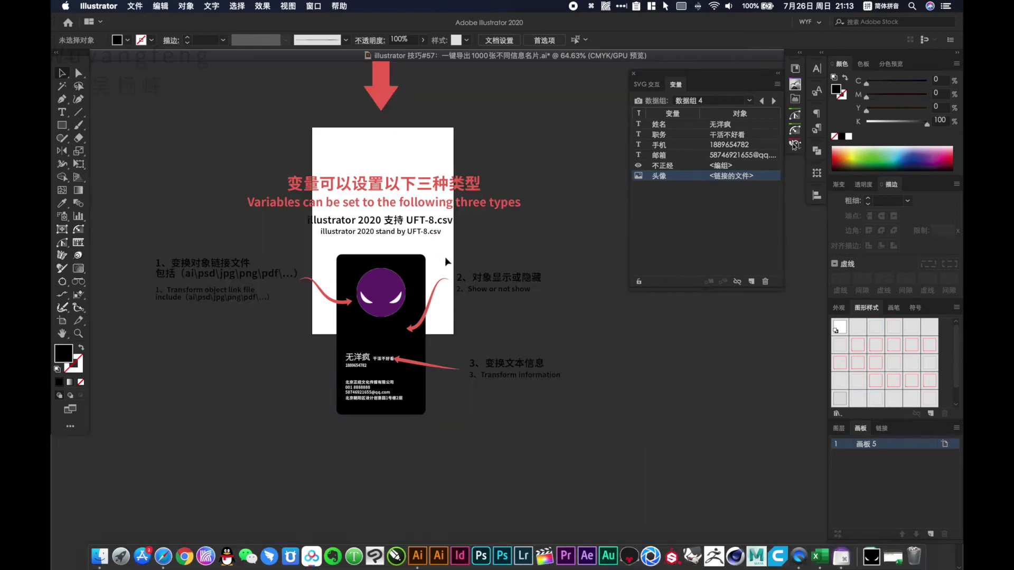
{"action": "key", "text": "shift+o"}
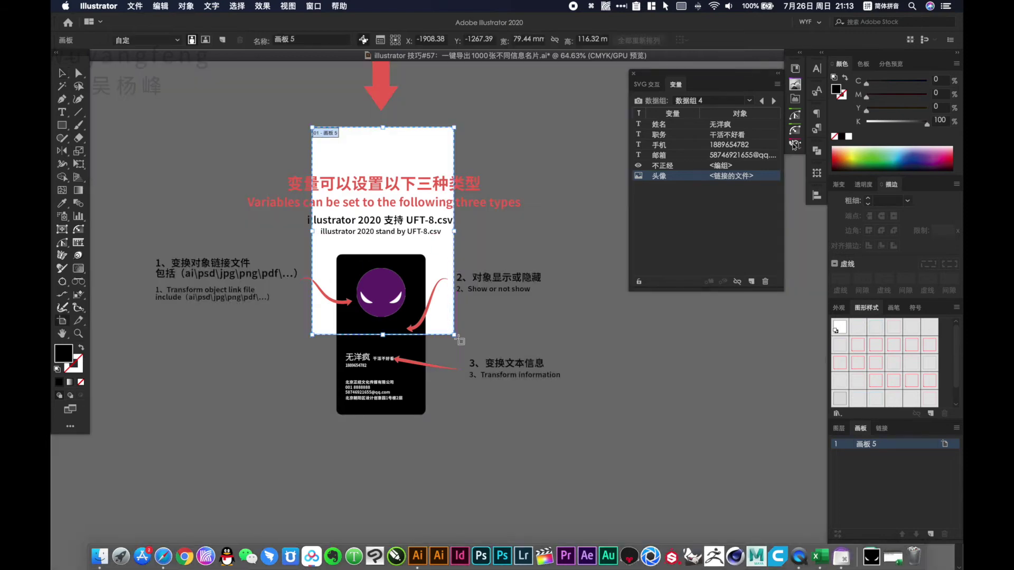
{"action": "left_click_drag", "start_coordinate": [454, 335], "coordinate": [454, 436]}
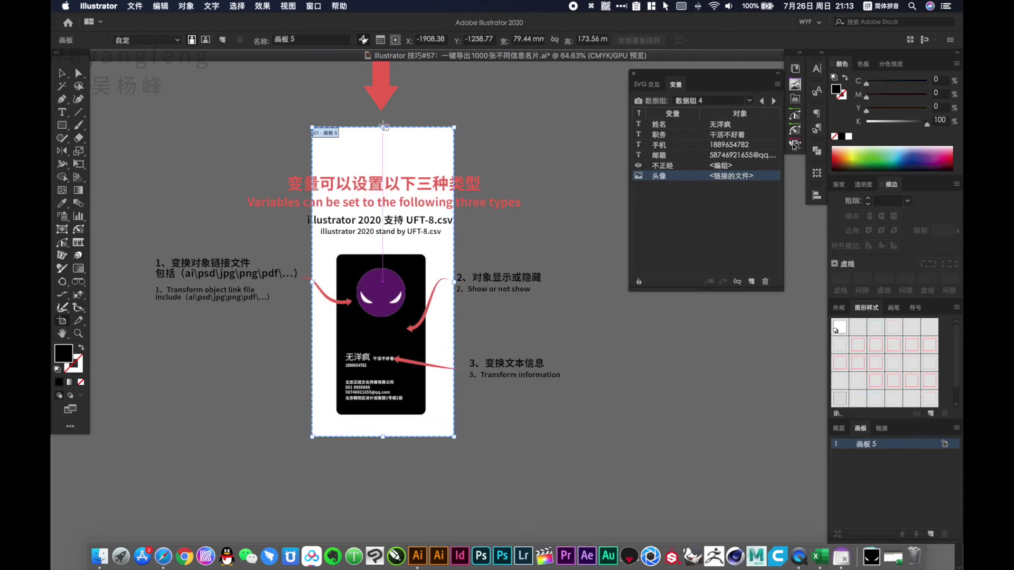
{"action": "left_click_drag", "start_coordinate": [383, 126], "coordinate": [404, 238]}
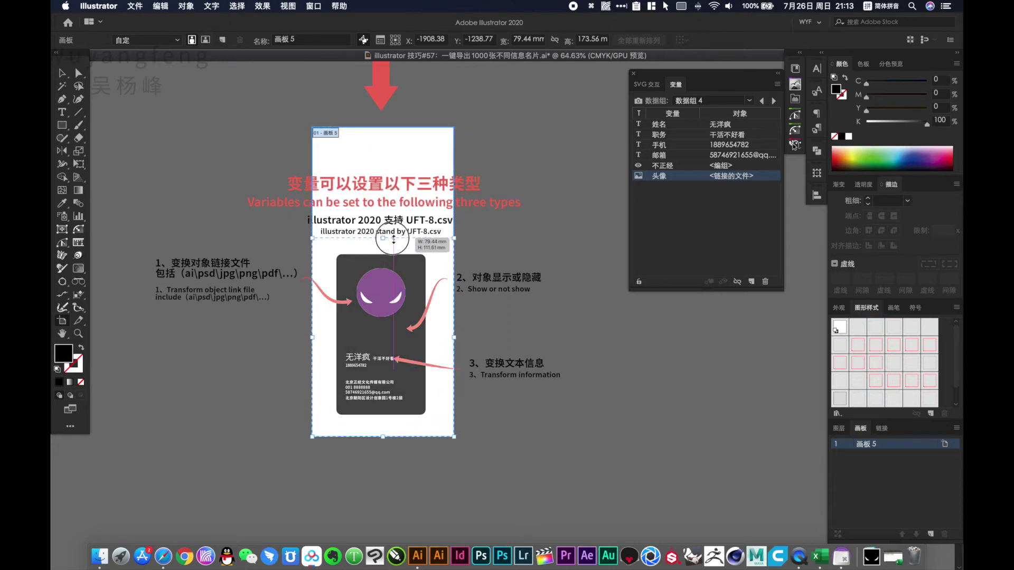
{"action": "key", "text": "Escape"}
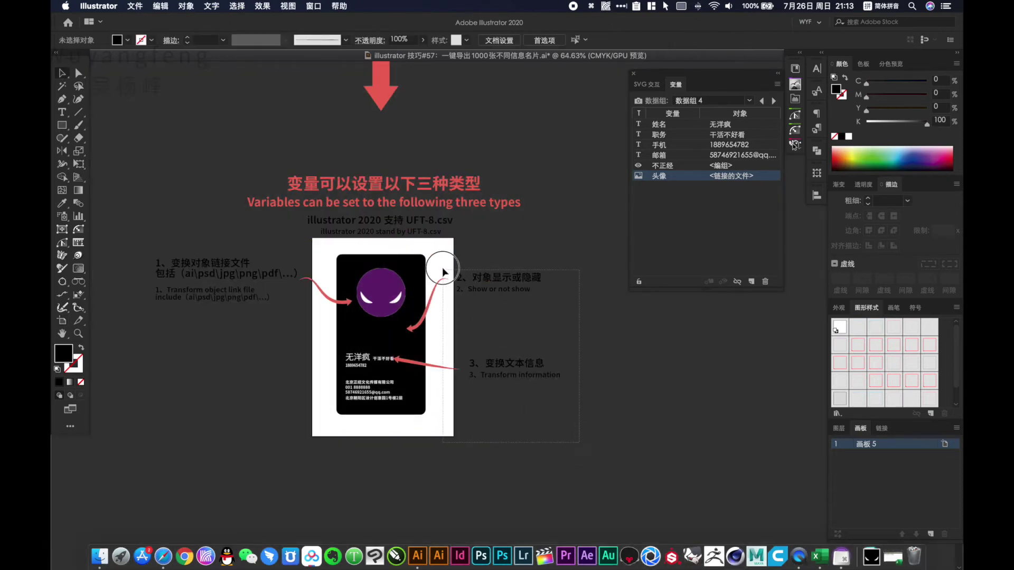
Move the 2 and 3 labels right and the 1 label left, outside the artboard
{"action": "left_click_drag", "start_coordinate": [441, 253], "coordinate": [544, 434]}
{"action": "mouse_move", "coordinate": [445, 294]}
{"action": "left_mouse_down"}
{"action": "mouse_move", "coordinate": [590, 294]}
{"action": "mouse_move", "coordinate": [563, 294]}
{"action": "left_mouse_up"}
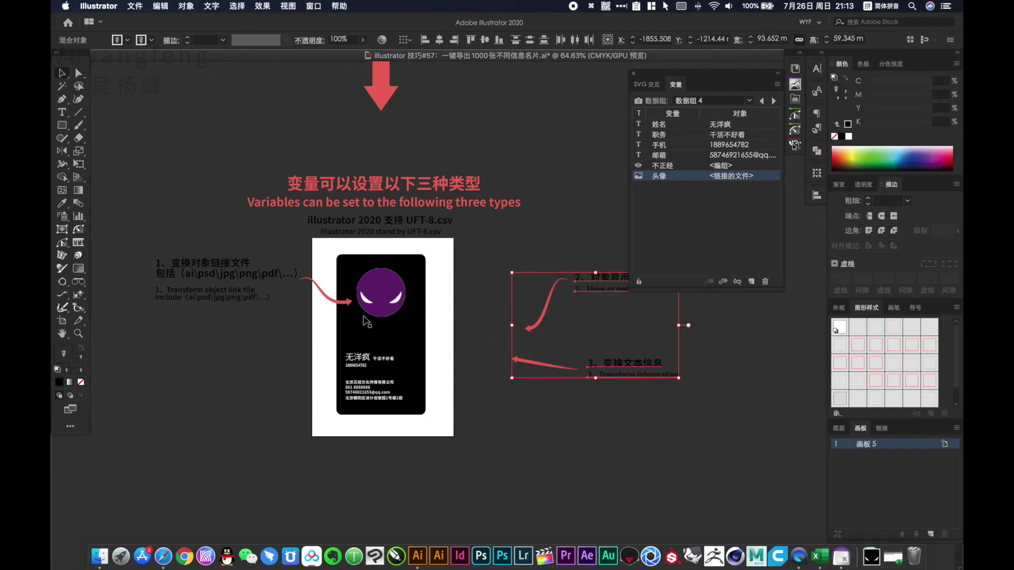
{"action": "mouse_move", "coordinate": [194, 248]}
{"action": "left_mouse_down"}
{"action": "mouse_move", "coordinate": [316, 298]}
{"action": "mouse_move", "coordinate": [238, 296]}
{"action": "left_mouse_up"}
{"action": "left_click", "coordinate": [264, 389]}
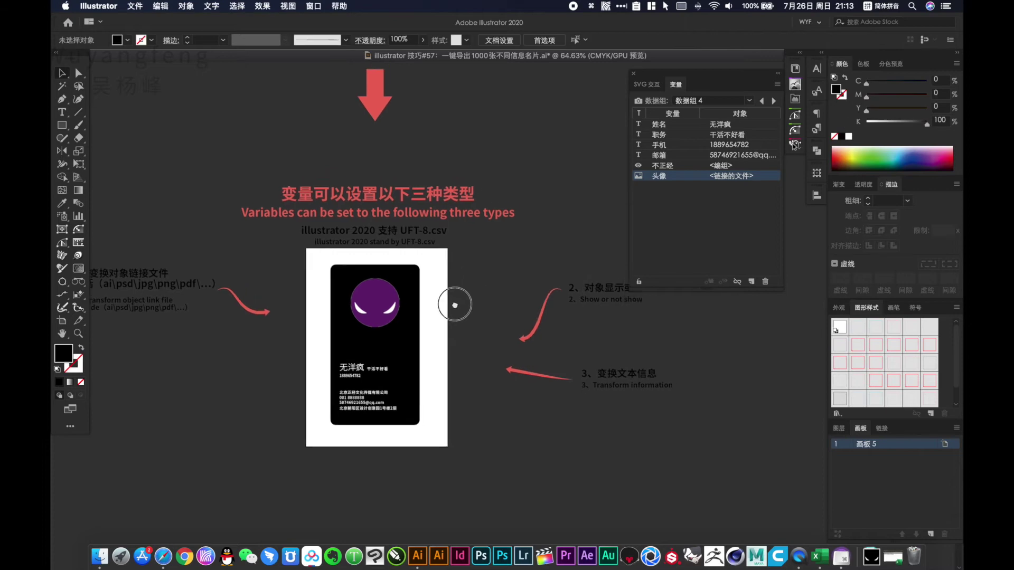
{"action": "scroll", "coordinate": [454, 301], "scroll_direction": "up", "scroll_amount": 2}
{"action": "scroll", "coordinate": [455, 301], "scroll_direction": "right", "scroll_amount": 1}
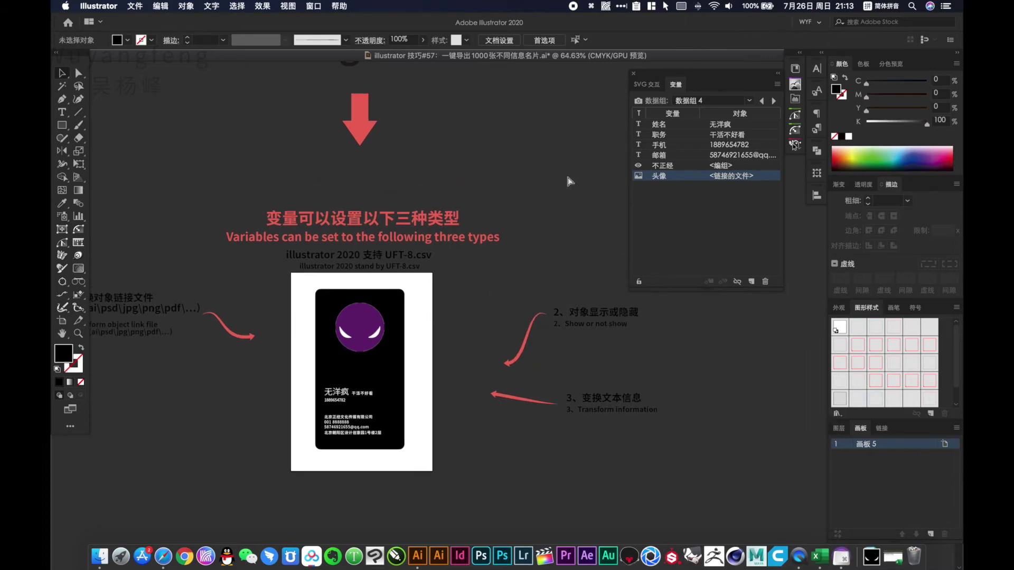
{"action": "scroll", "coordinate": [475, 272], "scroll_direction": "left", "scroll_amount": 1}
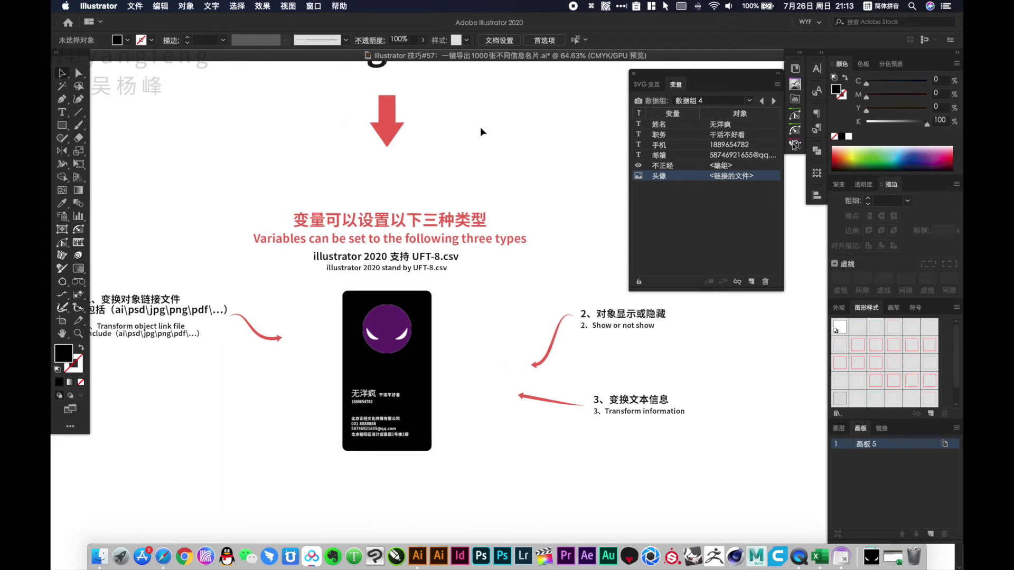
Switch the card back to data set 1 and zoom in on it
{"action": "left_click", "coordinate": [749, 100]}
{"action": "left_click", "coordinate": [723, 112]}
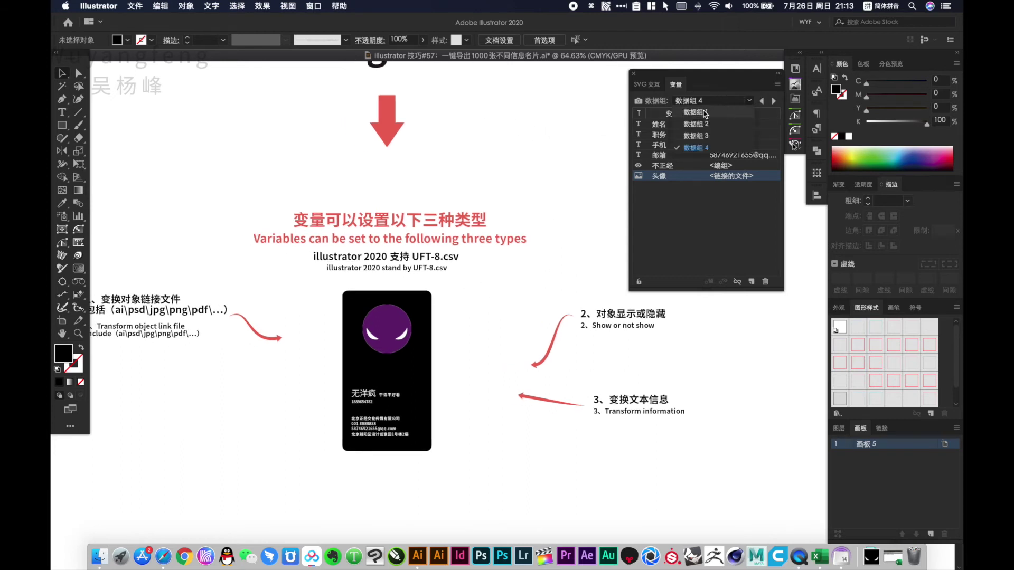
{"action": "left_click", "coordinate": [321, 265]}
{"action": "scroll", "coordinate": [528, 316], "scroll_direction": "right", "scroll_amount": 3}
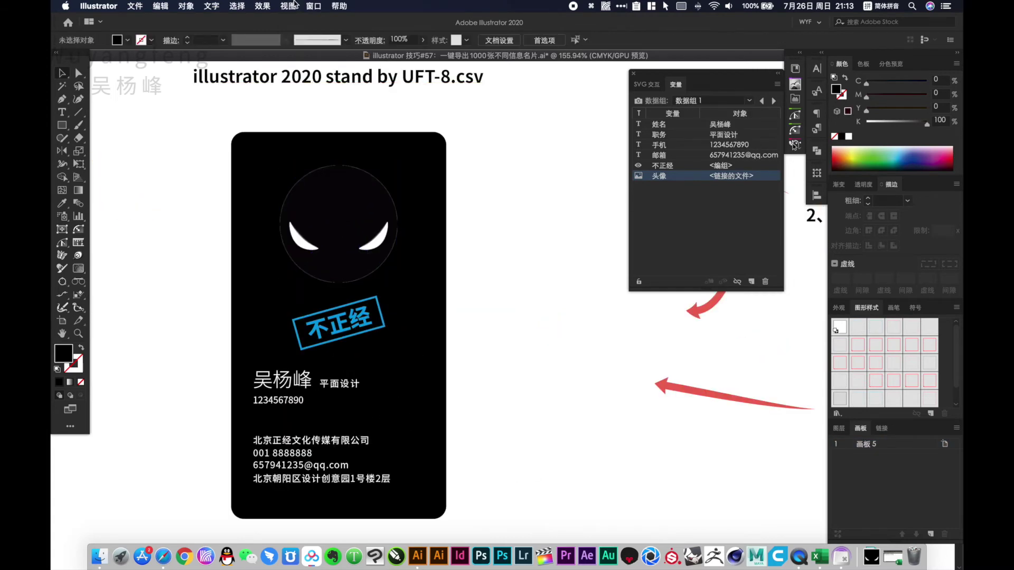
Open the Actions panel from the Window menu
{"action": "left_click", "coordinate": [312, 6]}
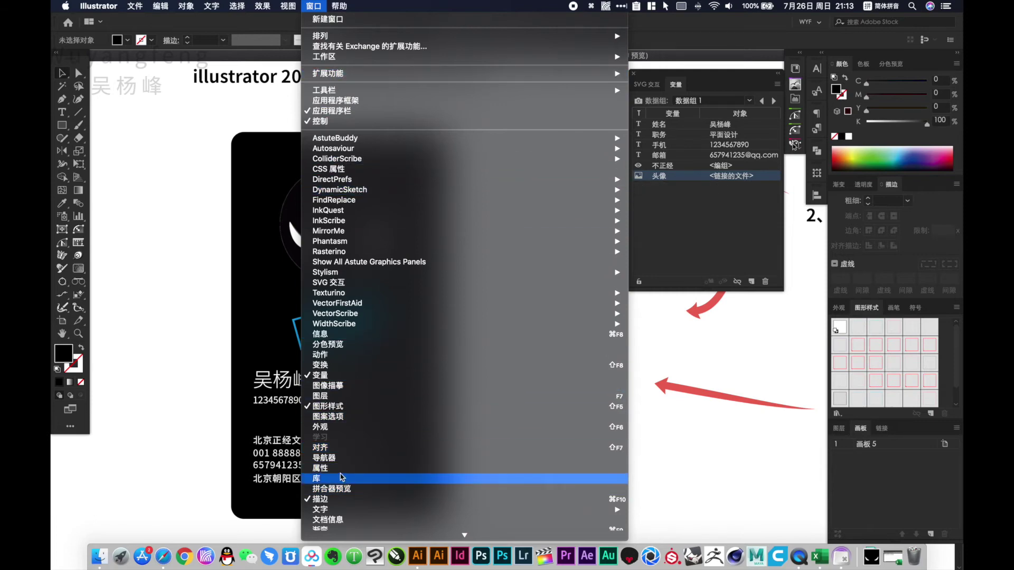
{"action": "scroll", "coordinate": [342, 477], "scroll_direction": "down", "scroll_amount": 5}
{"action": "scroll", "coordinate": [340, 476], "scroll_direction": "down", "scroll_amount": 3}
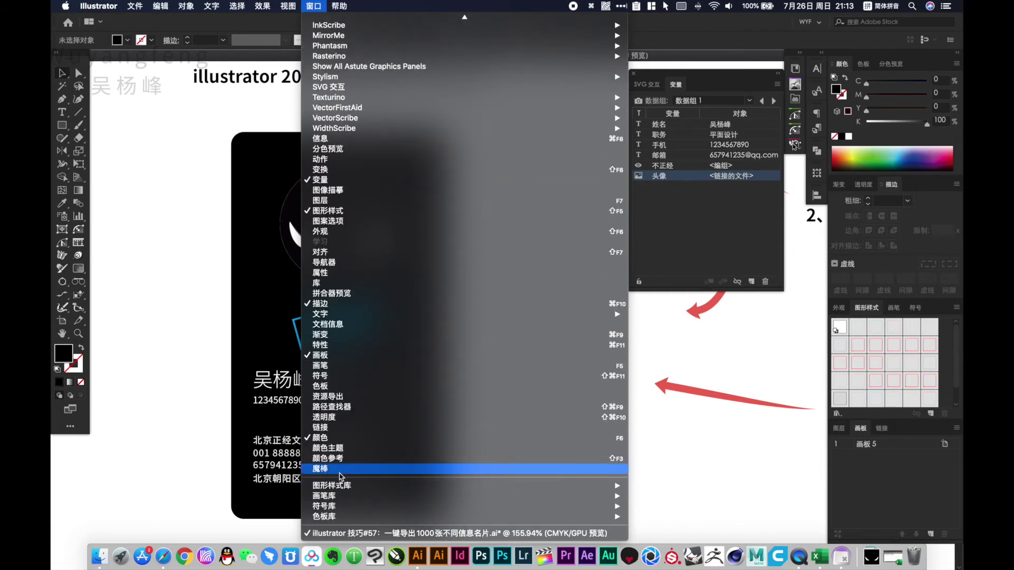
{"action": "left_click", "coordinate": [323, 161]}
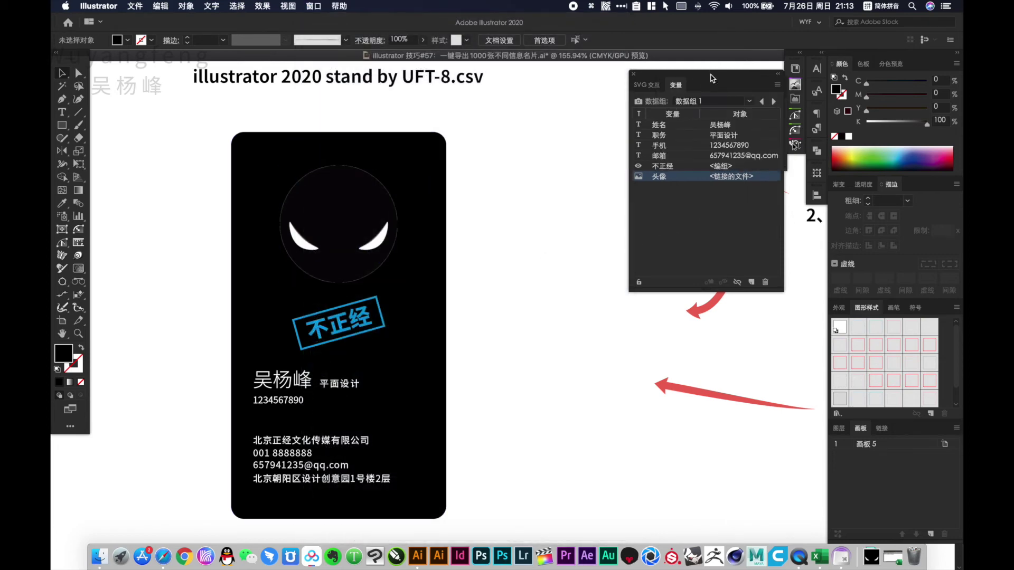
Float and enlarge the Actions panel, then create and start recording a new action named 保存1
{"action": "left_click_drag", "start_coordinate": [712, 78], "coordinate": [570, 99]}
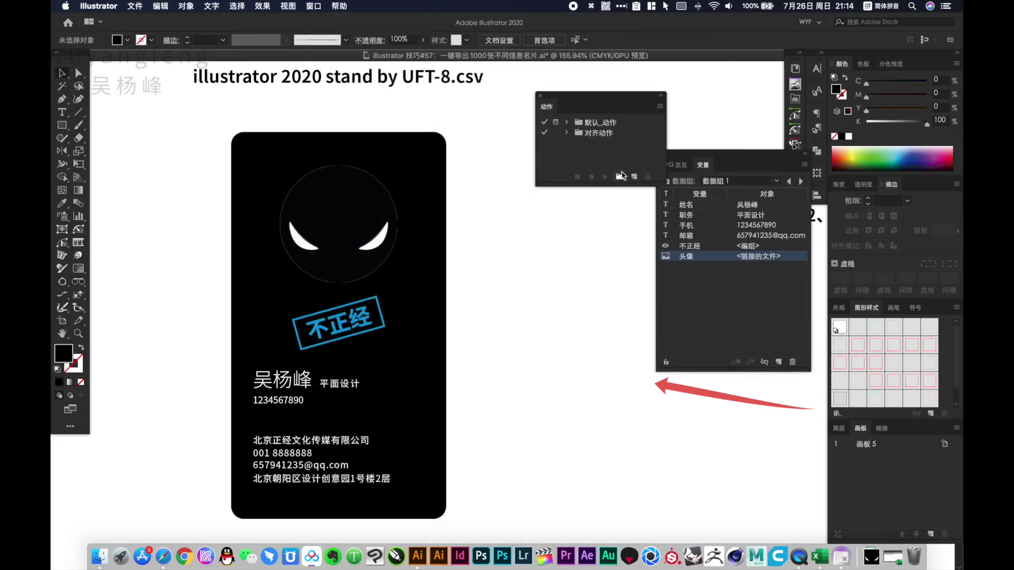
{"action": "left_click_drag", "start_coordinate": [656, 186], "coordinate": [619, 359]}
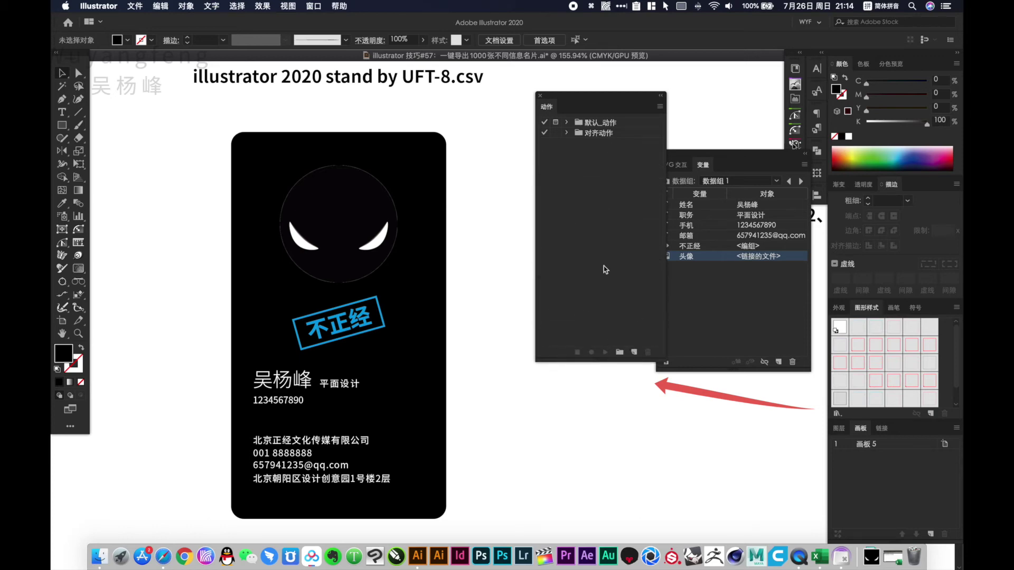
{"action": "left_click", "coordinate": [633, 352]}
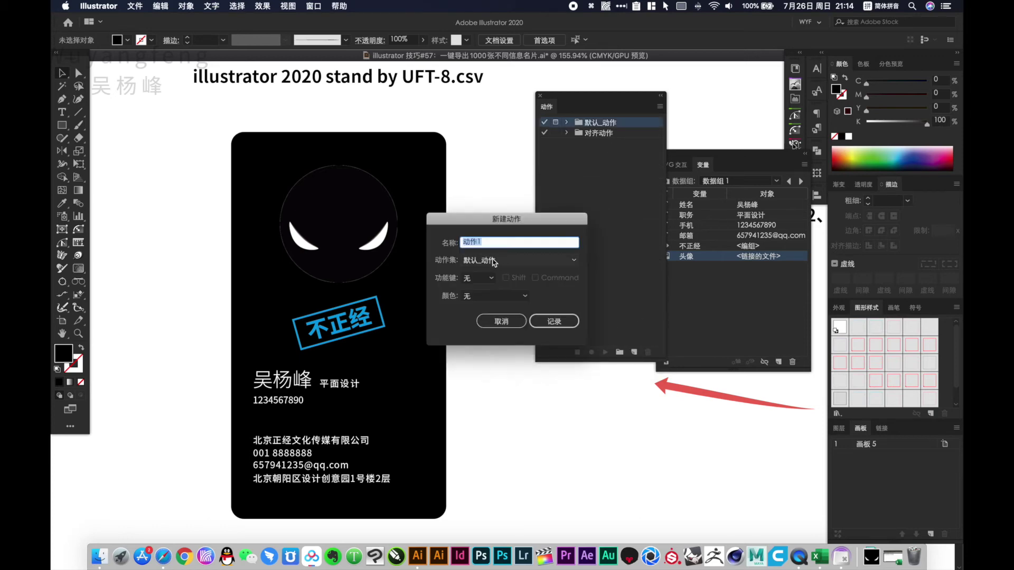
{"action": "type", "text": "ba"}
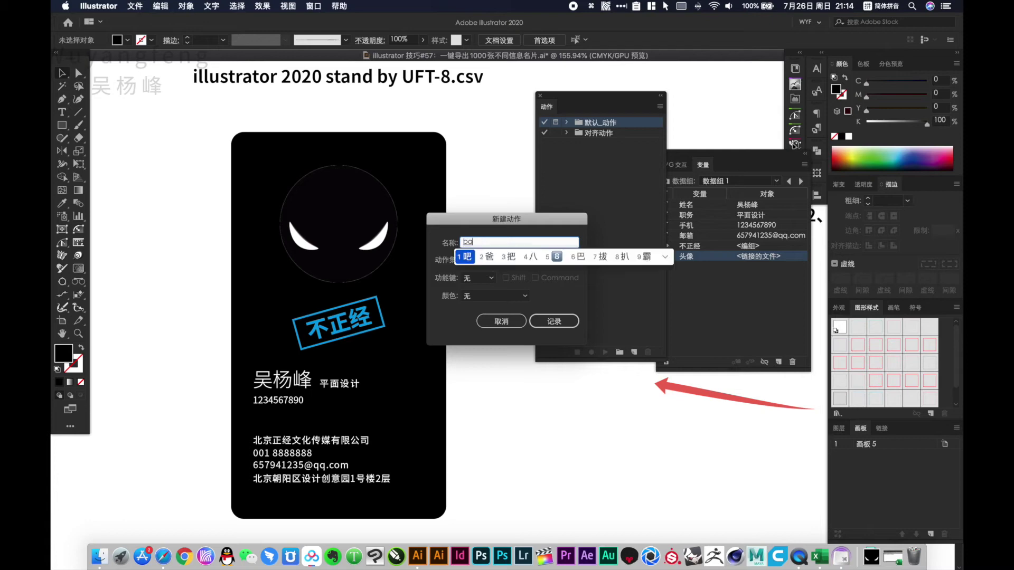
{"action": "type", "text": "o c"}
{"action": "key", "text": "space"}
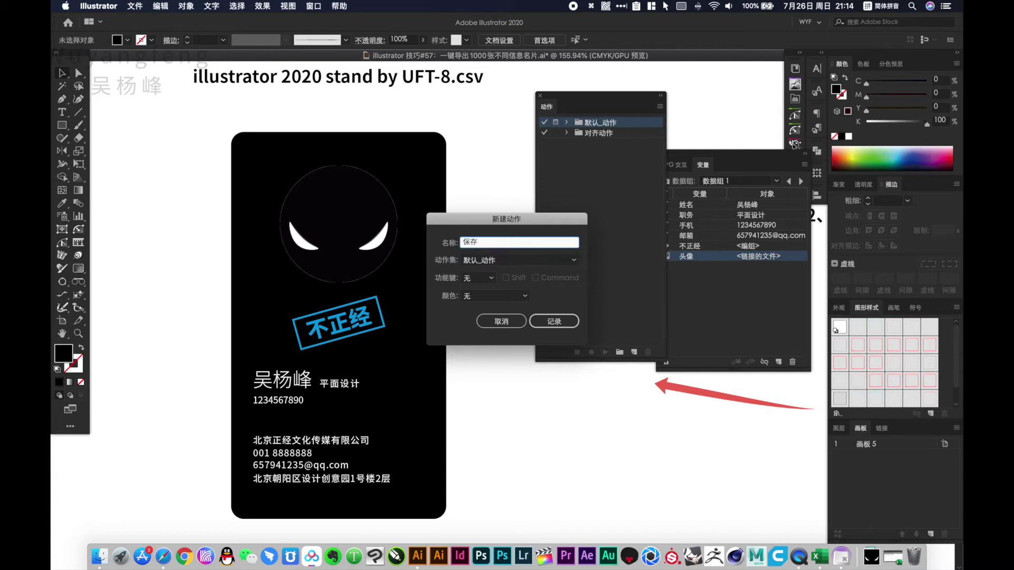
{"action": "type", "text": "1"}
{"action": "left_click", "coordinate": [555, 322]}
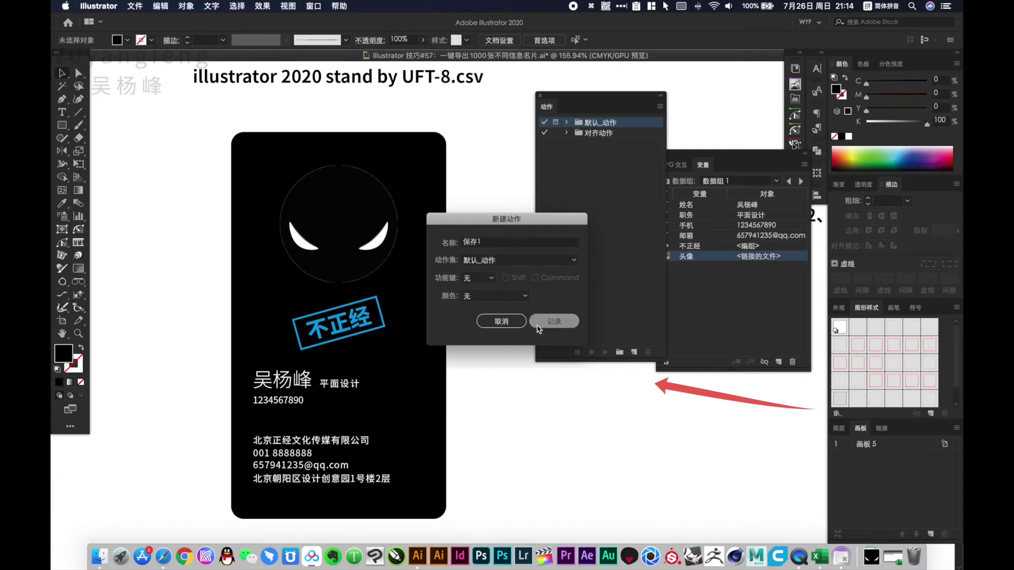
Record a step saving a PDF copy named 11.pdf with the [Illustrator 默认值] preset, then stop recording
{"action": "left_click", "coordinate": [138, 6]}
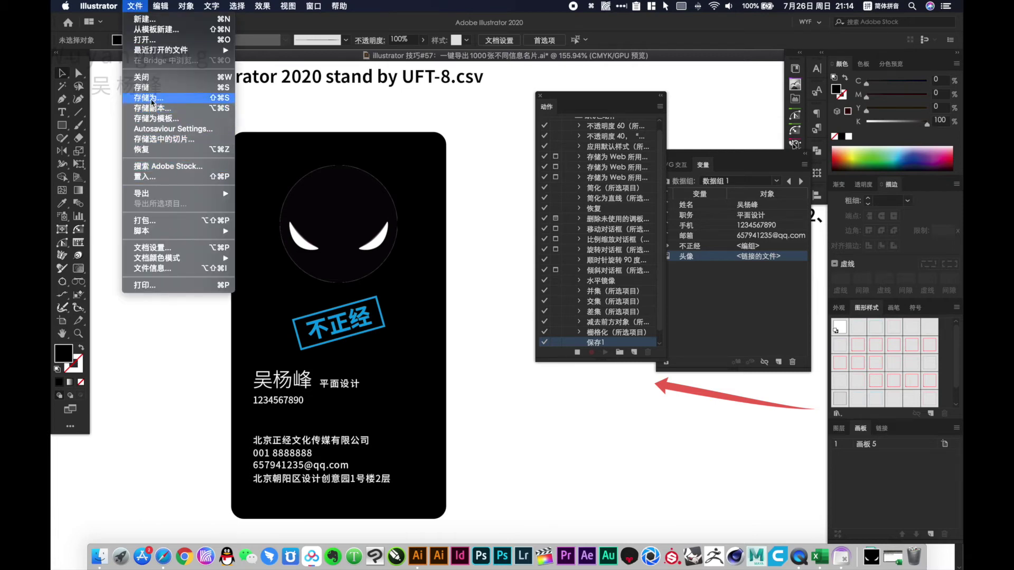
{"action": "left_click", "coordinate": [152, 109]}
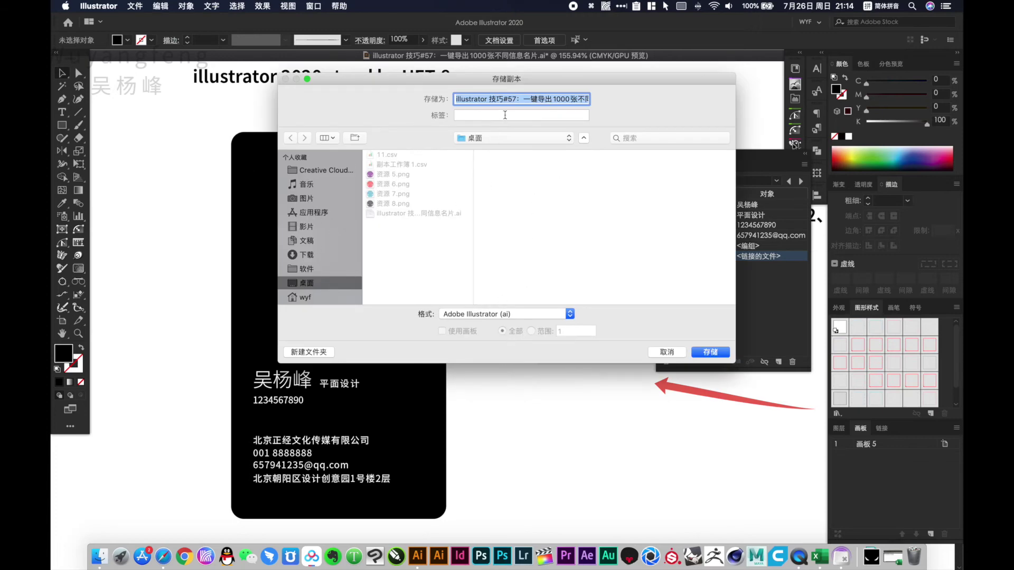
{"action": "type", "text": "11"}
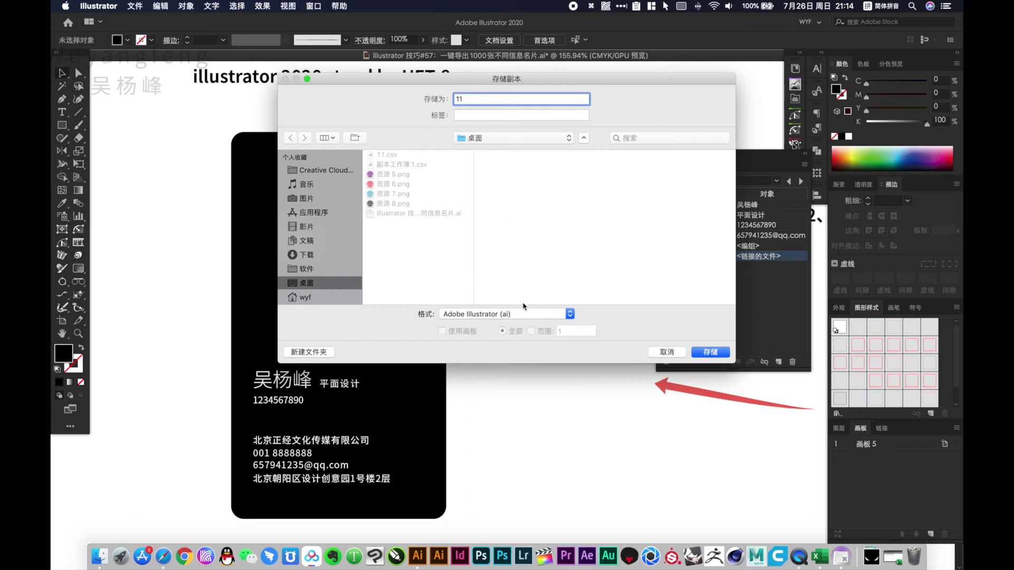
{"action": "left_click", "coordinate": [528, 315]}
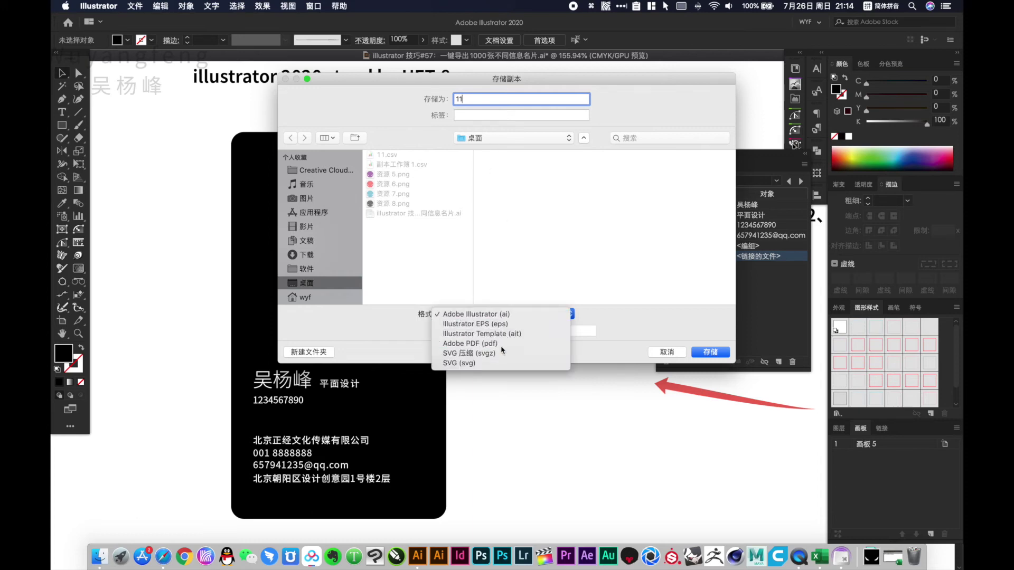
{"action": "left_click", "coordinate": [501, 344]}
{"action": "left_click", "coordinate": [711, 352]}
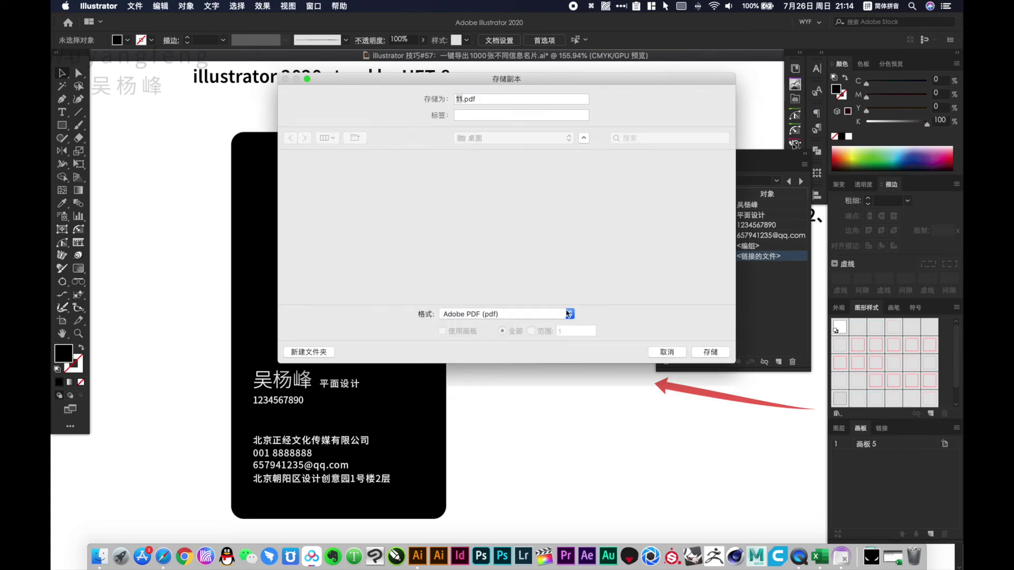
{"action": "left_click", "coordinate": [449, 144]}
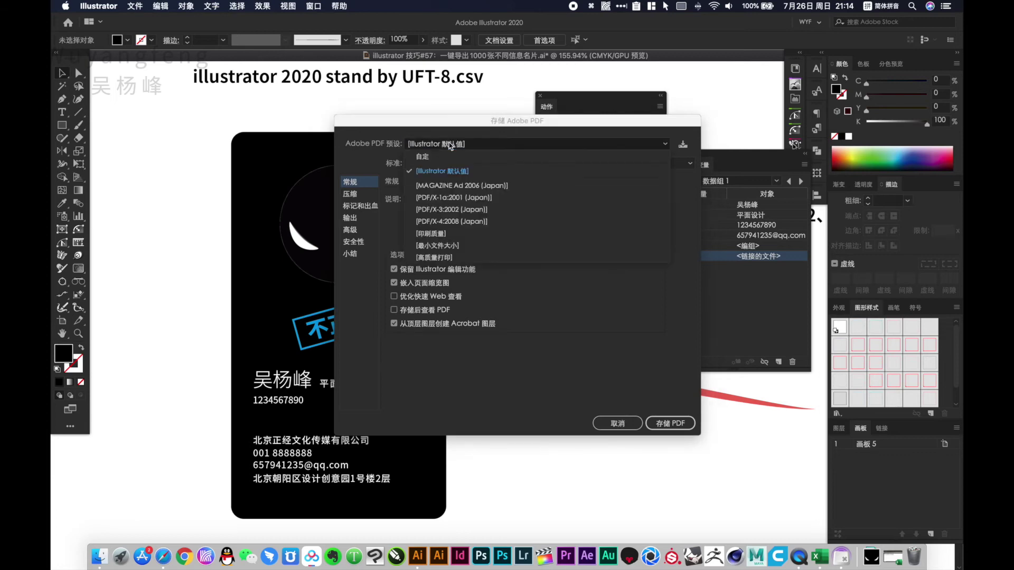
{"action": "left_click", "coordinate": [450, 145]}
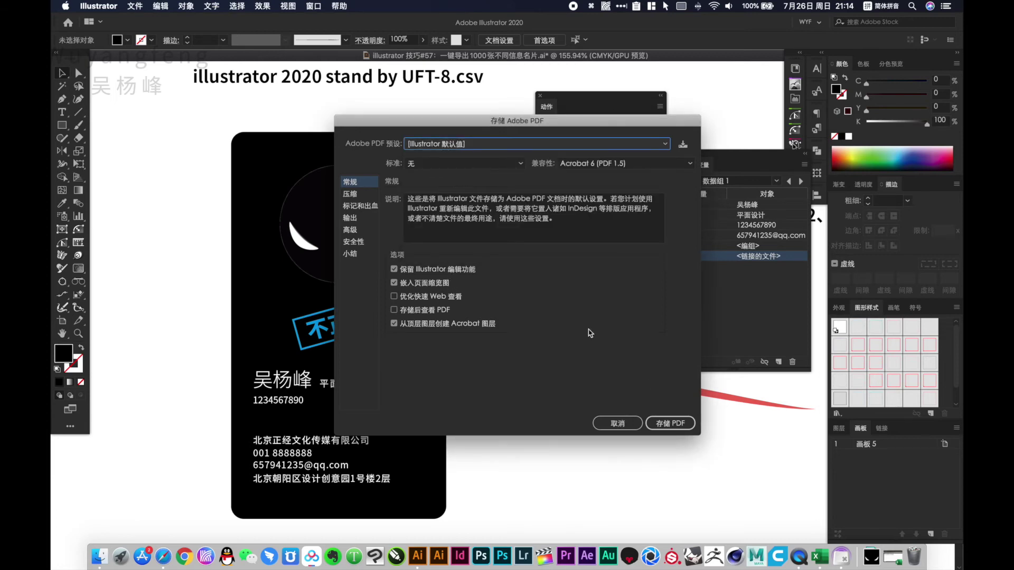
{"action": "left_click", "coordinate": [678, 430]}
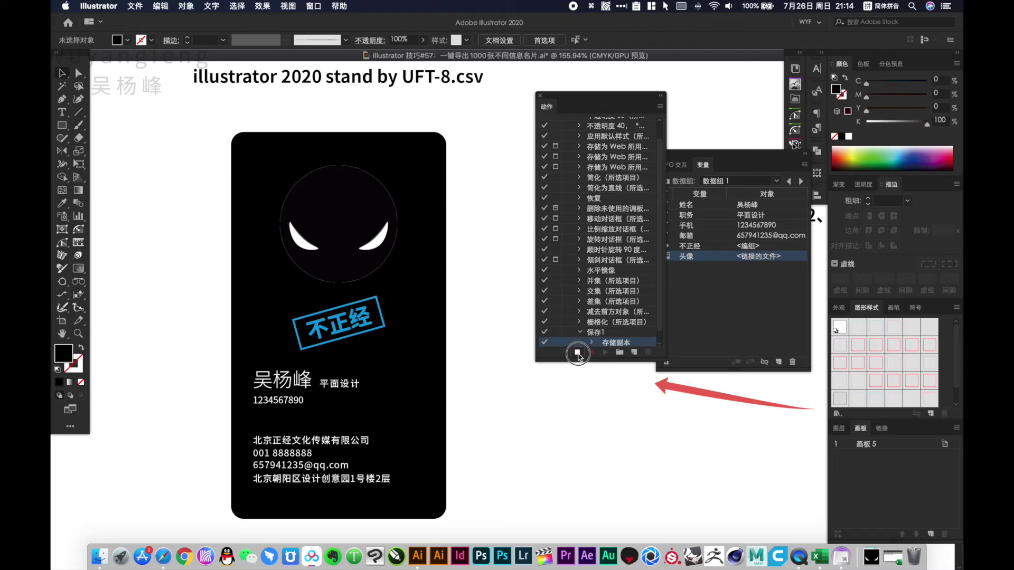
{"action": "left_click", "coordinate": [577, 353]}
Zoom out to the save-action and 批处理设置数据组 workflow notes, then open the Actions panel menu
{"action": "key", "text": "ctrl+minus"}
{"action": "key", "text": "ctrl+minus"}
{"action": "key", "text": "ctrl+minus"}
{"action": "scroll", "coordinate": [668, 430], "scroll_direction": "right", "scroll_amount": 5}
{"action": "scroll", "coordinate": [487, 423], "scroll_direction": "right", "scroll_amount": 2}
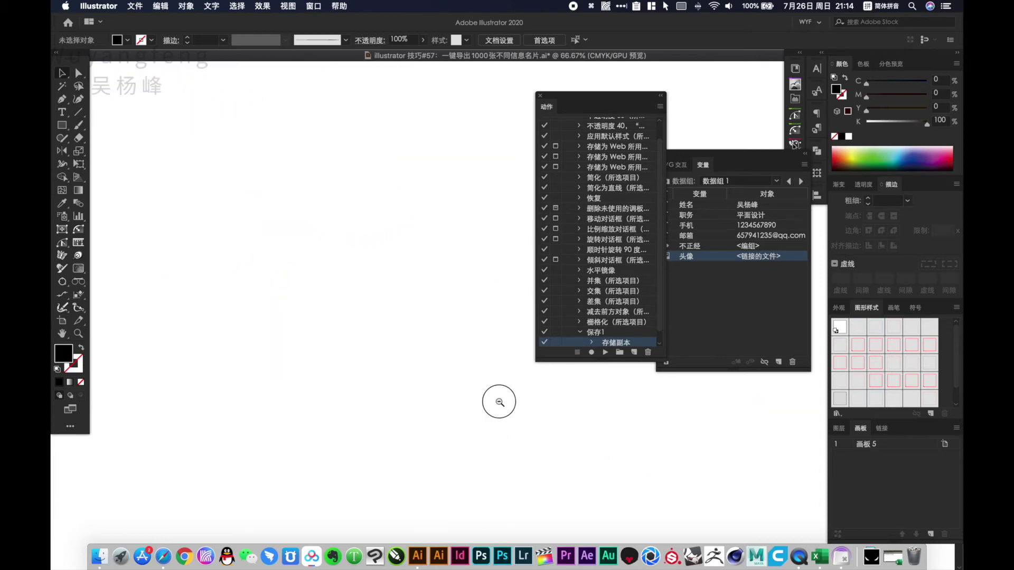
{"action": "key", "text": "ctrl+minus"}
{"action": "key", "text": "ctrl+minus"}
{"action": "key", "text": "ctrl+minus"}
{"action": "scroll", "coordinate": [525, 413], "scroll_direction": "right", "scroll_amount": 10}
{"action": "scroll", "coordinate": [226, 334], "scroll_direction": "down", "scroll_amount": 3}
{"action": "scroll", "coordinate": [285, 410], "scroll_direction": "down", "scroll_amount": 5}
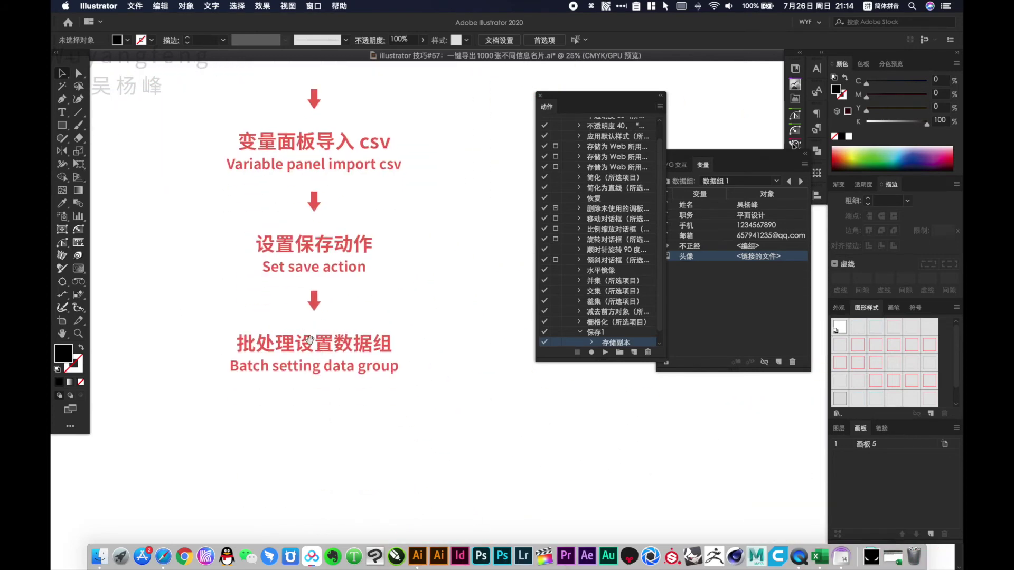
{"action": "key", "text": "ctrl+plus"}
{"action": "key", "text": "ctrl+plus"}
{"action": "key", "text": "ctrl+plus"}
{"action": "scroll", "coordinate": [436, 407], "scroll_direction": "left", "scroll_amount": 10}
{"action": "key", "text": "ctrl+minus"}
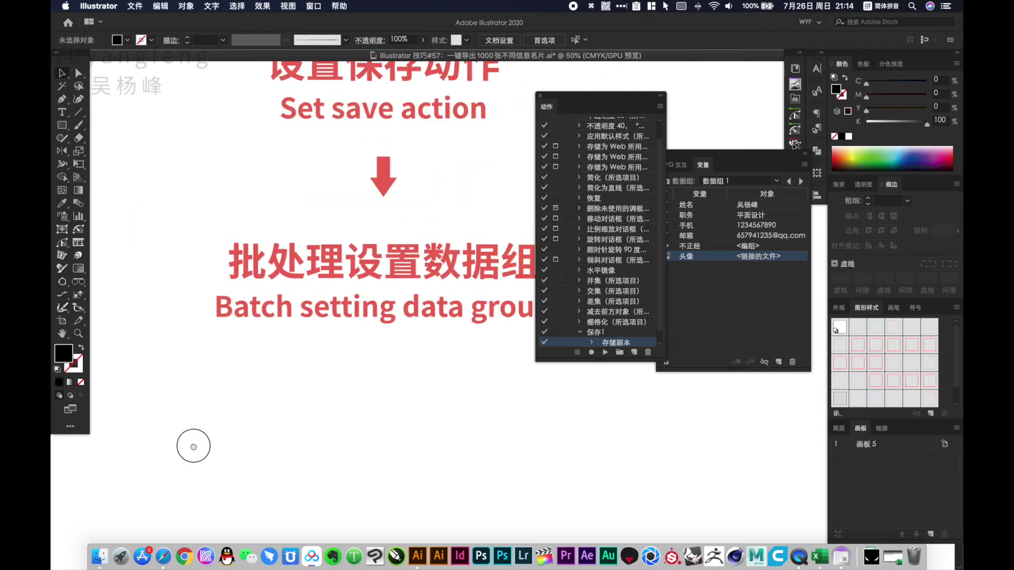
{"action": "scroll", "coordinate": [204, 332], "scroll_direction": "right", "scroll_amount": 3}
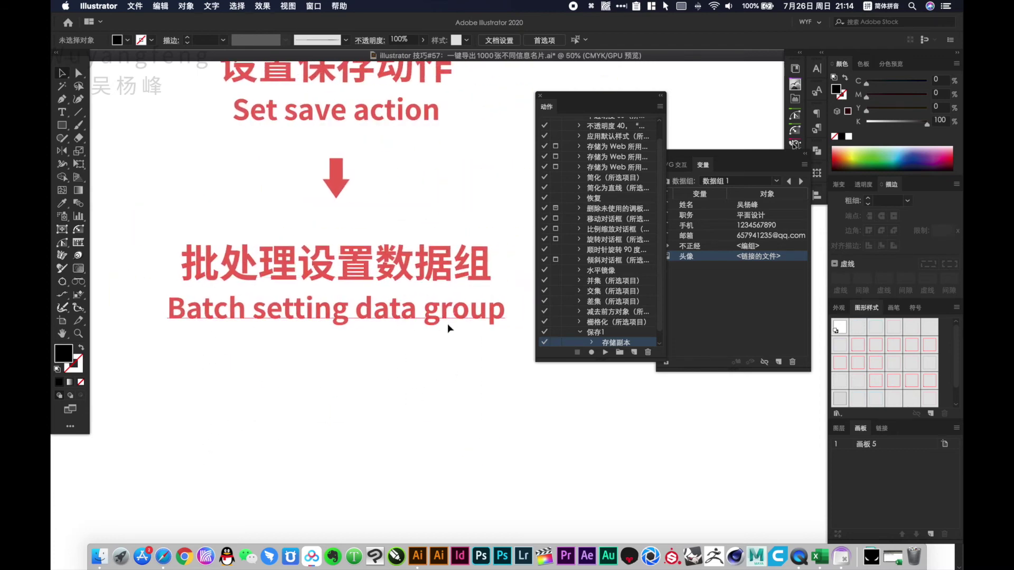
{"action": "left_click", "coordinate": [659, 108]}
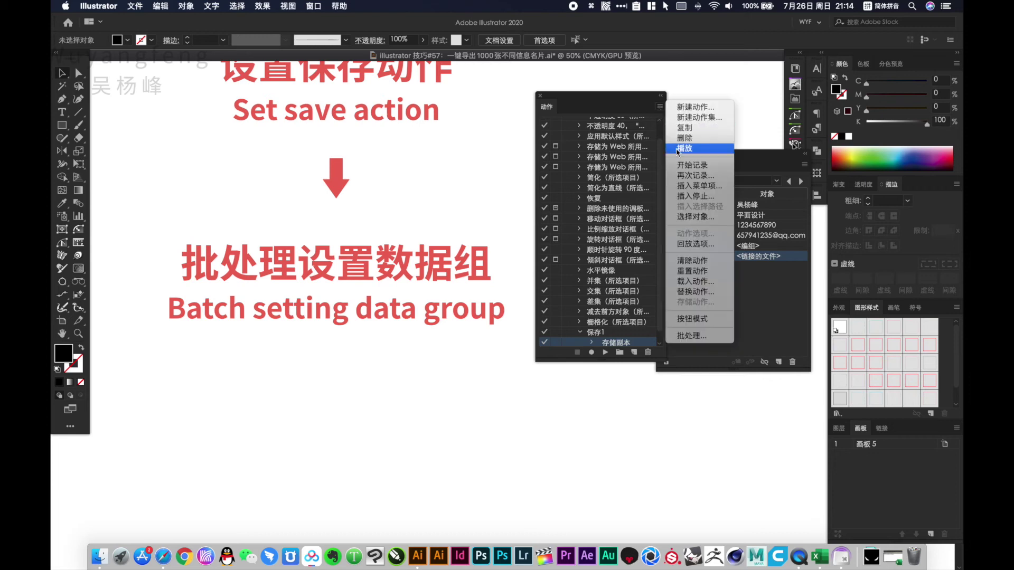
Start a Batch for action 保存1 with 数据组 as the source
{"action": "left_click", "coordinate": [691, 336]}
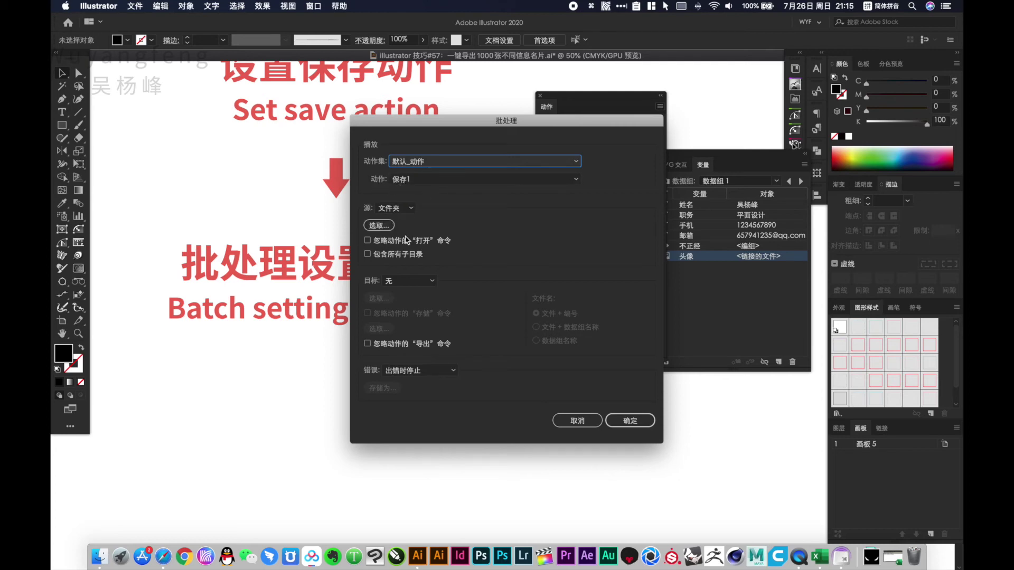
{"action": "left_click", "coordinate": [387, 231]}
{"action": "left_click", "coordinate": [375, 228]}
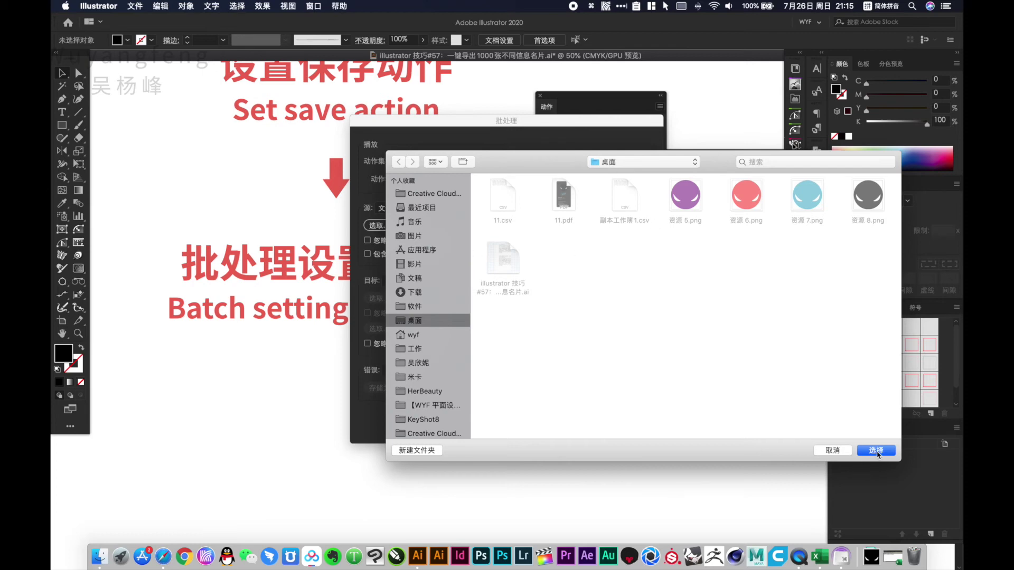
{"action": "left_click", "coordinate": [876, 452]}
{"action": "left_click", "coordinate": [421, 282]}
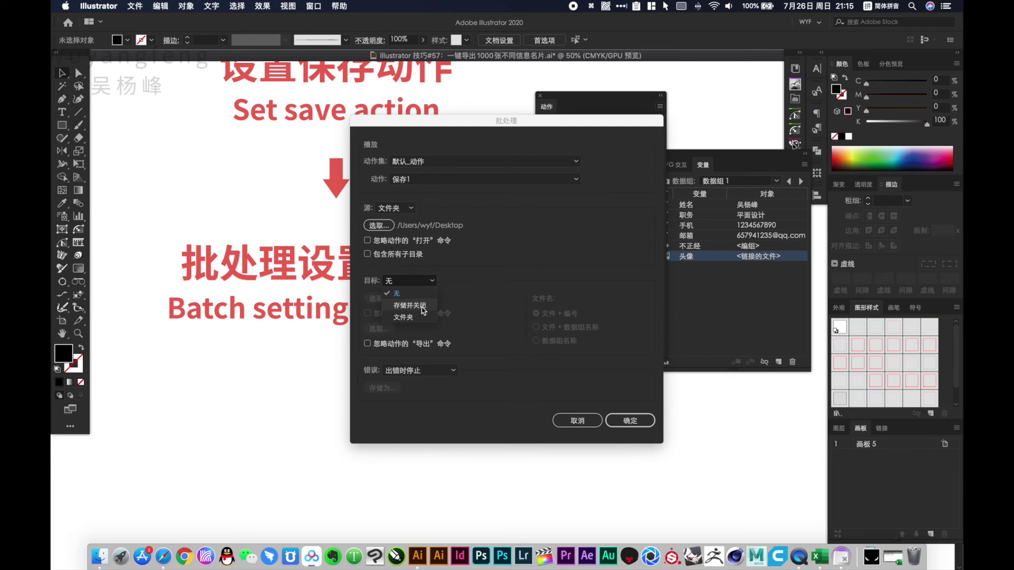
{"action": "left_click", "coordinate": [444, 259]}
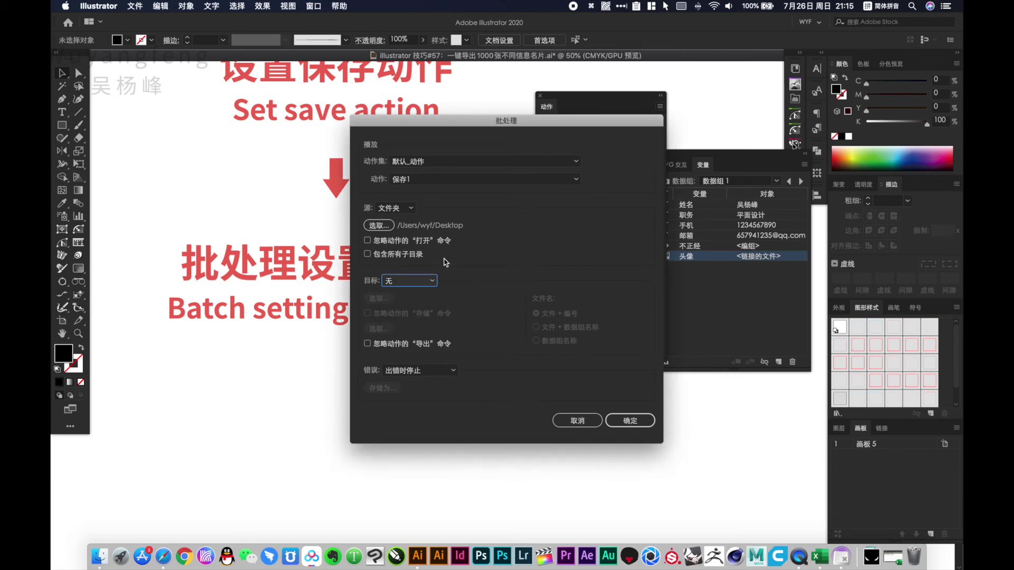
{"action": "left_click", "coordinate": [411, 210]}
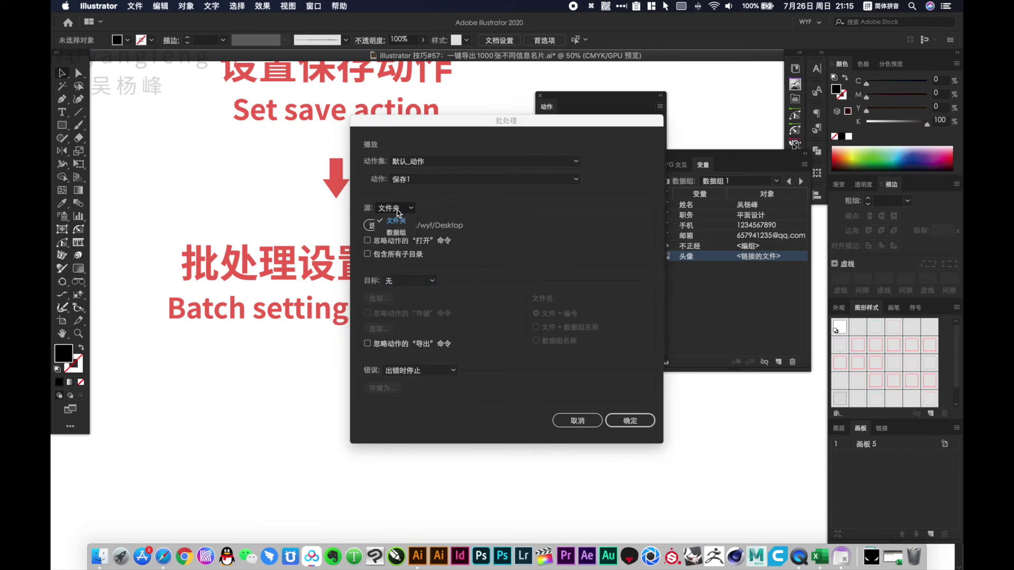
{"action": "left_click", "coordinate": [401, 233]}
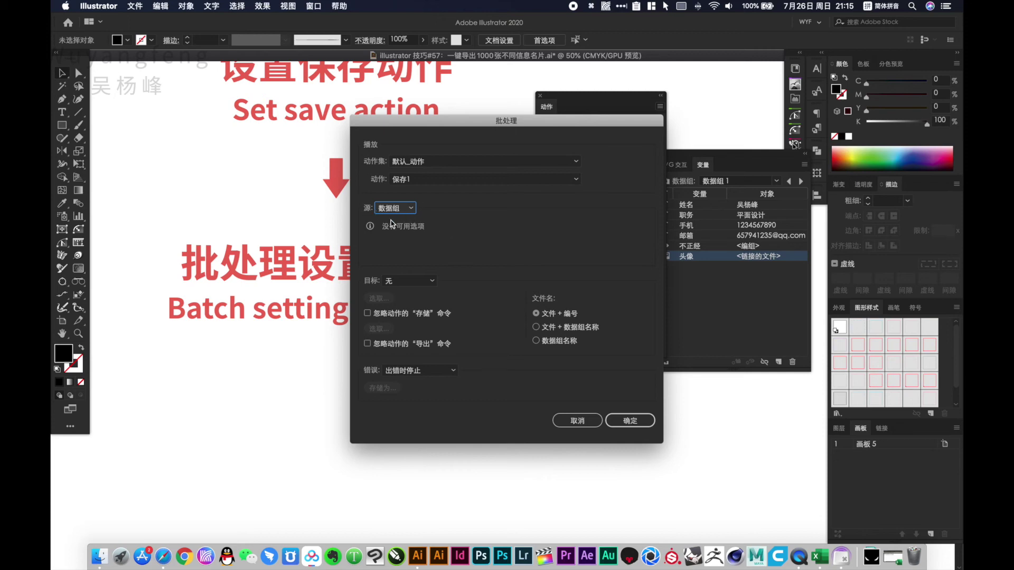
Override the save location, name files by 文件 + 数据组名称, and output to the Desktop
{"action": "left_click", "coordinate": [414, 315]}
{"action": "left_click", "coordinate": [544, 330]}
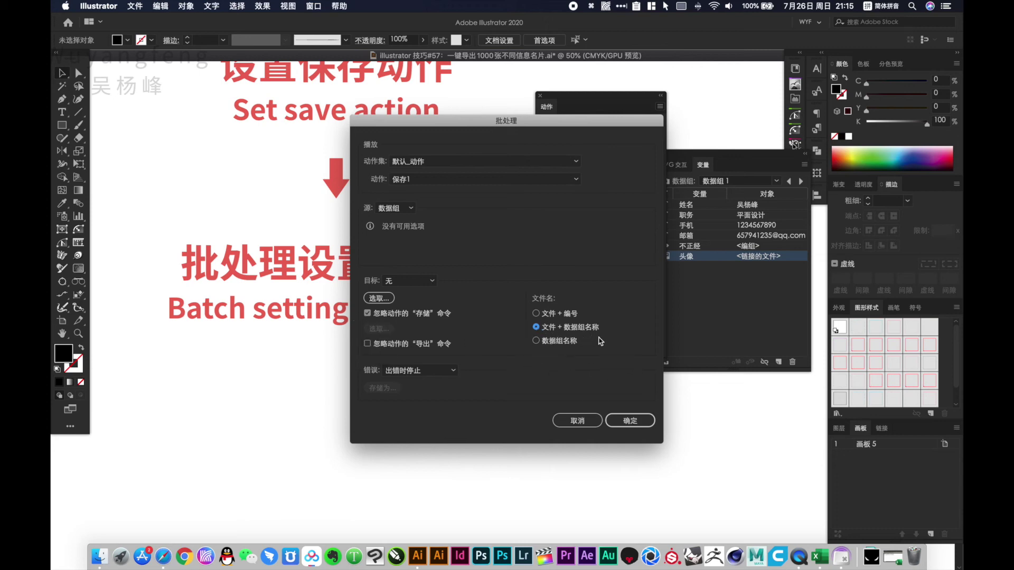
{"action": "left_click", "coordinate": [632, 425]}
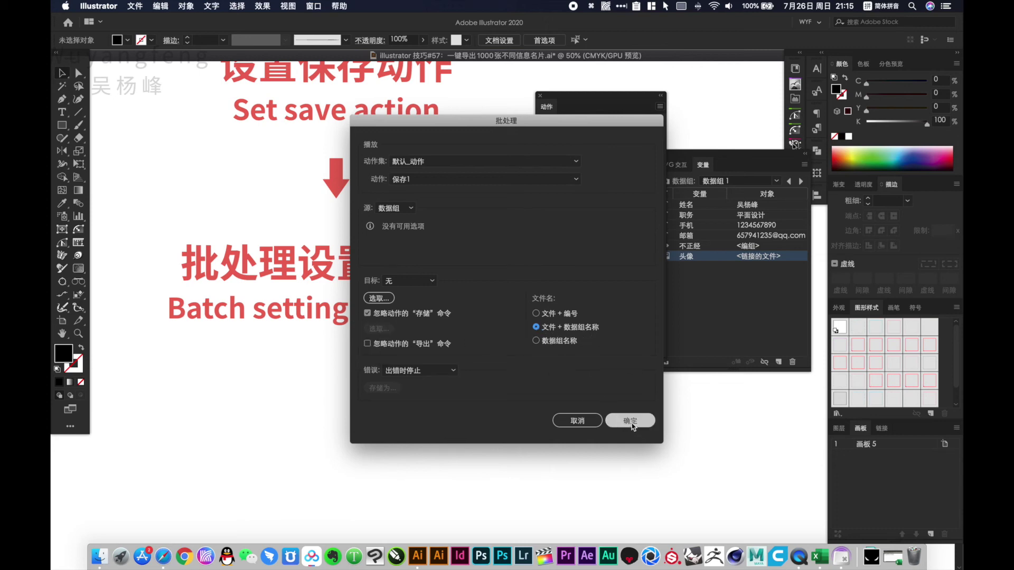
{"action": "left_click", "coordinate": [633, 425]}
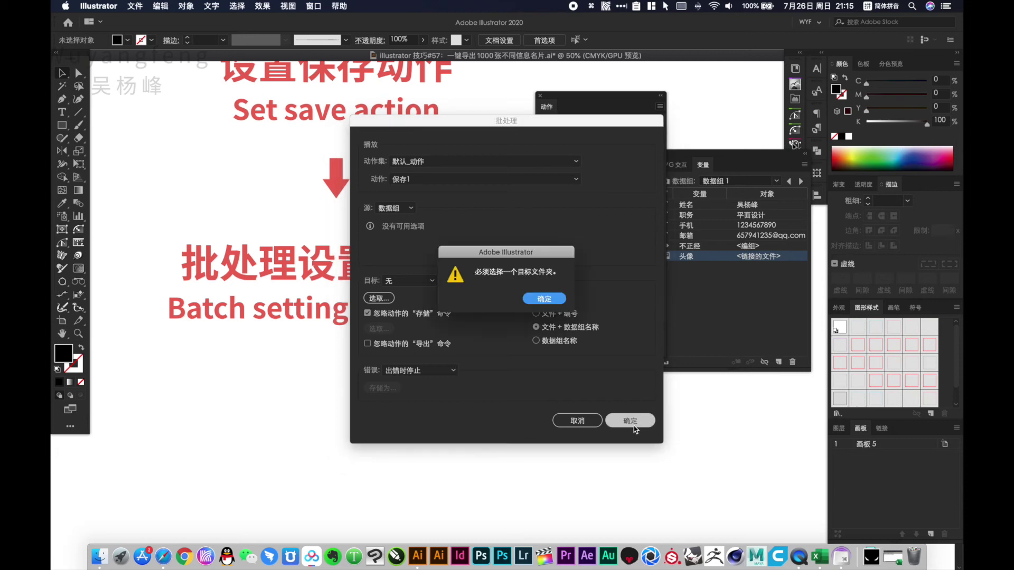
{"action": "left_click", "coordinate": [545, 299]}
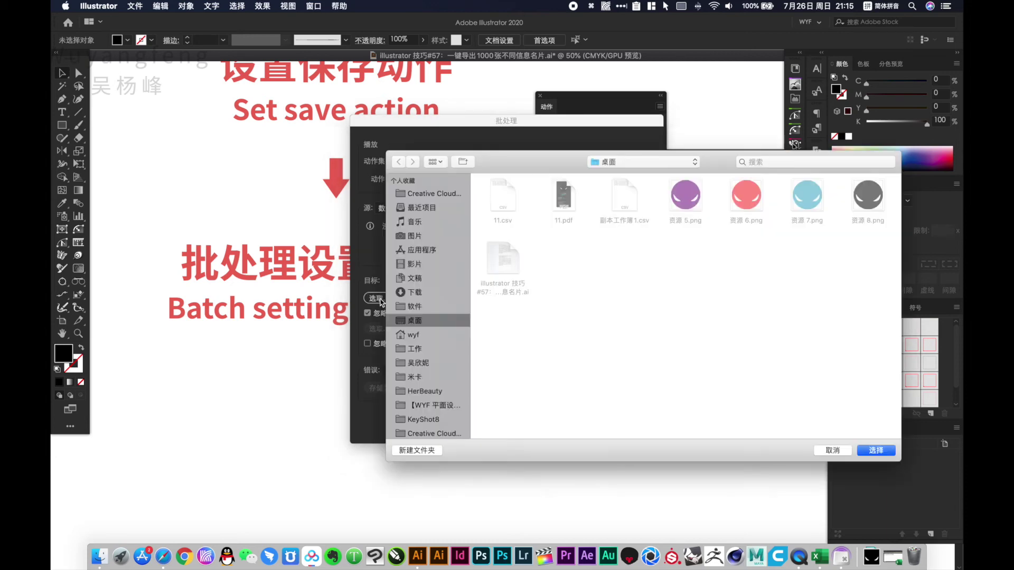
{"action": "left_click", "coordinate": [891, 454]}
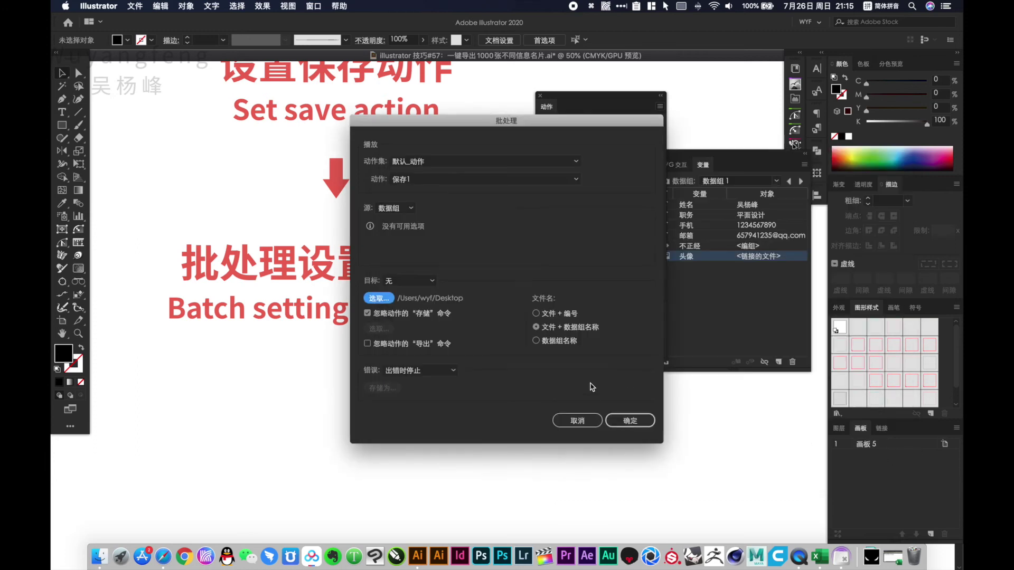
Run the batch export across all data sets and clear the artboard selection
{"action": "left_click", "coordinate": [630, 420]}
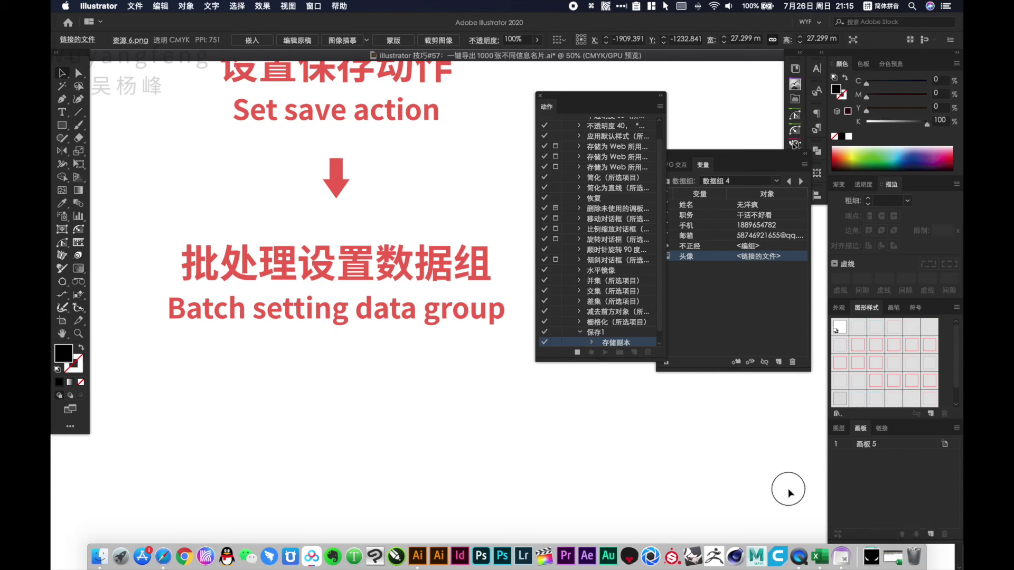
{"action": "left_click", "coordinate": [745, 467]}
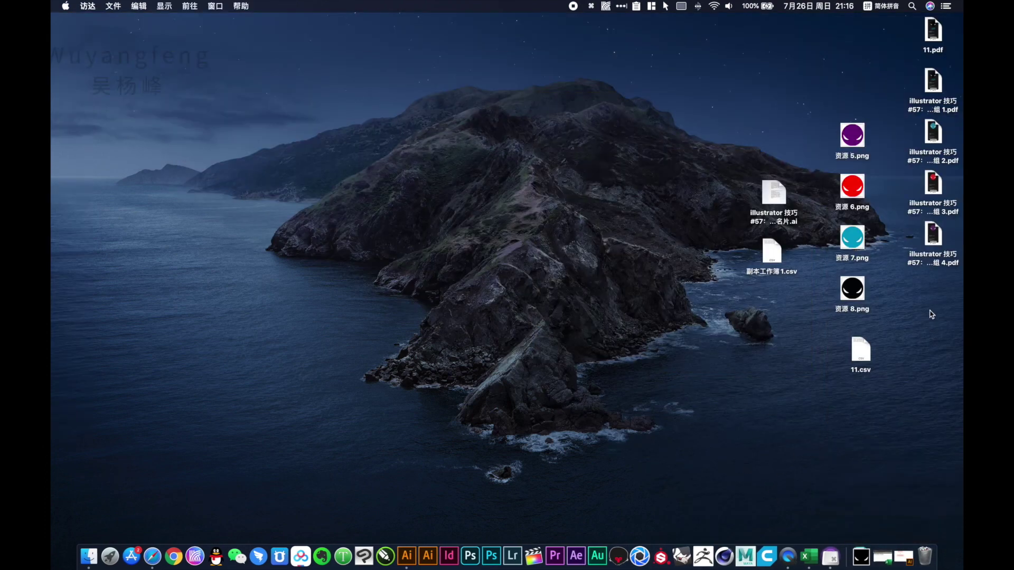
Gather the exported PDFs mid-desktop and Quick Look 11.pdf and the first card PDF
{"action": "mouse_move", "coordinate": [921, 310]}
{"action": "left_mouse_down"}
{"action": "mouse_move", "coordinate": [956, 106]}
{"action": "mouse_move", "coordinate": [947, 21]}
{"action": "mouse_move", "coordinate": [471, 153]}
{"action": "left_mouse_up"}
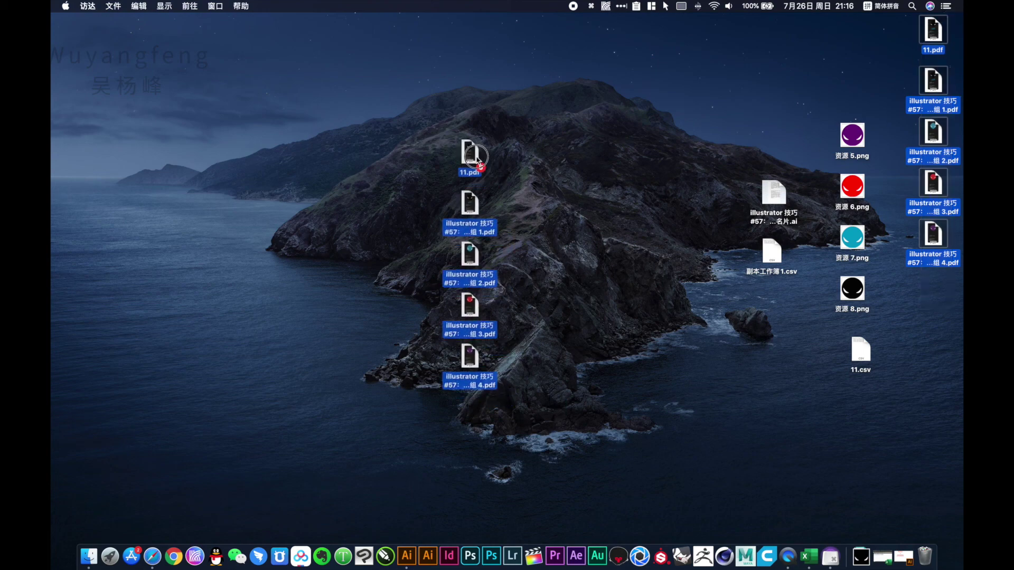
{"action": "left_click", "coordinate": [458, 158]}
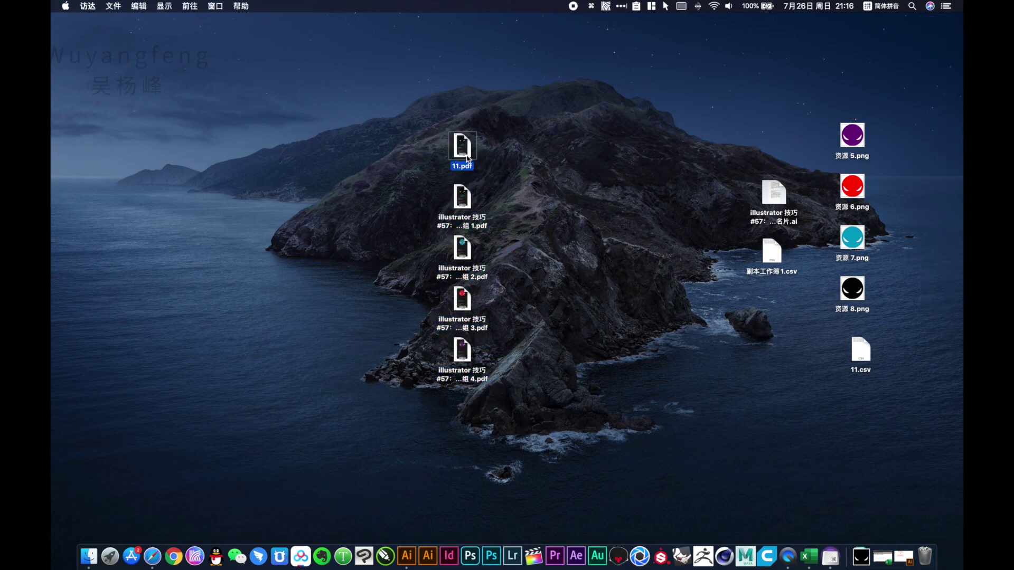
{"action": "key", "text": "space"}
{"action": "key", "text": "space"}
{"action": "left_click", "coordinate": [463, 196]}
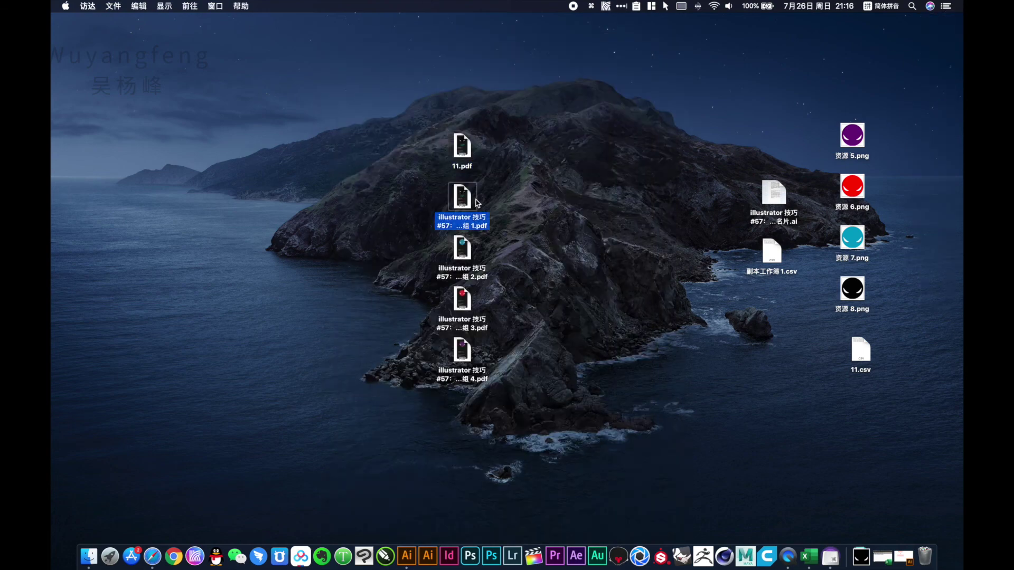
{"action": "key", "text": "space"}
{"action": "key", "text": "space"}
{"action": "left_click", "coordinate": [463, 250]}
Quick Look the remaining card PDFs, including the teal-avatar variant, then select all five
{"action": "key", "text": "space"}
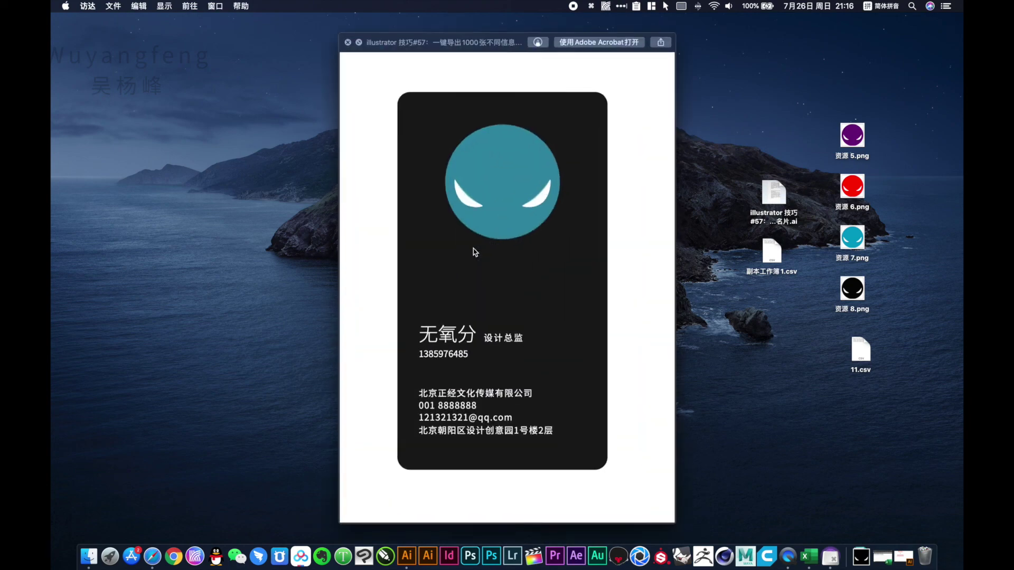
{"action": "key", "text": "space"}
{"action": "left_click", "coordinate": [470, 304]}
{"action": "key", "text": "space"}
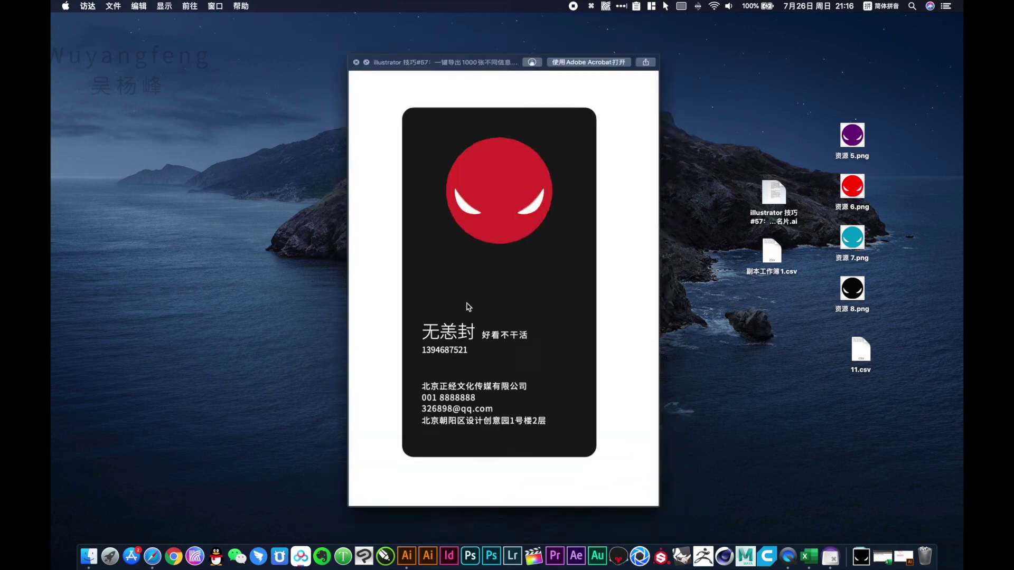
{"action": "key", "text": "space"}
{"action": "left_click", "coordinate": [468, 357]}
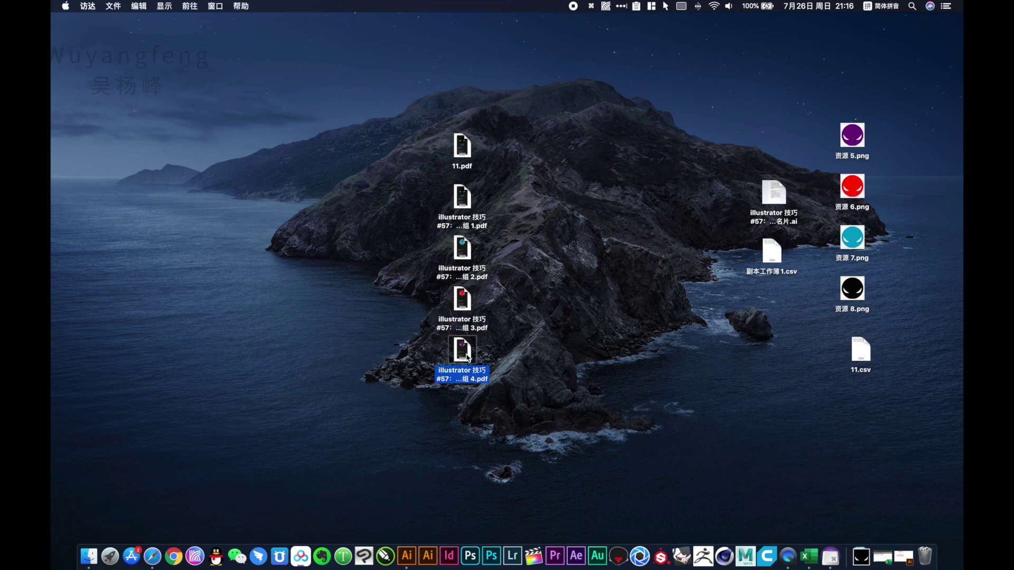
{"action": "key", "text": "space"}
{"action": "key", "text": "space"}
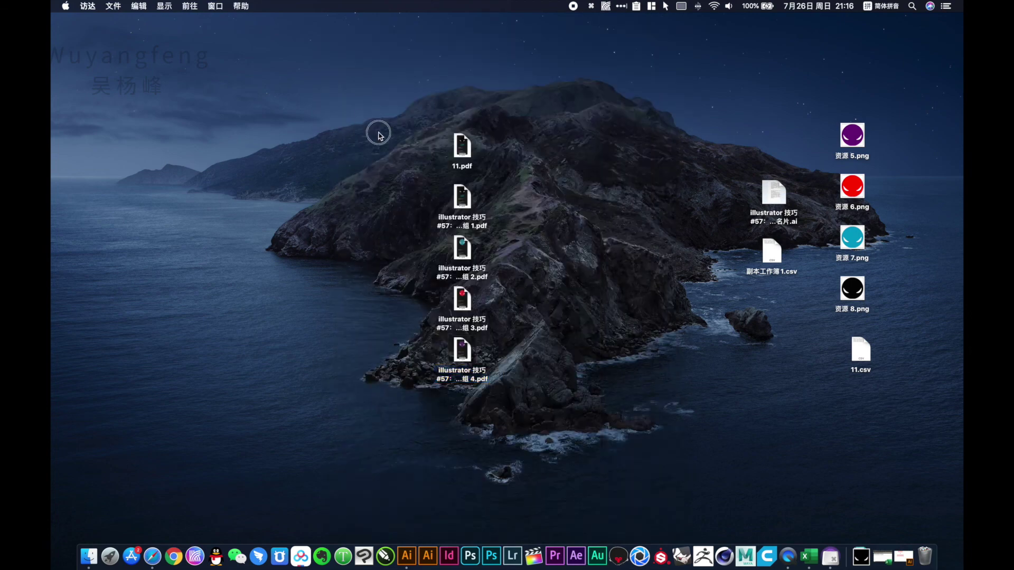
{"action": "left_click_drag", "start_coordinate": [369, 123], "coordinate": [562, 443]}
Return to Illustrator, hide panels, zoom onto the three-variable-types diagram, then restore panels
{"action": "left_click", "coordinate": [408, 559]}
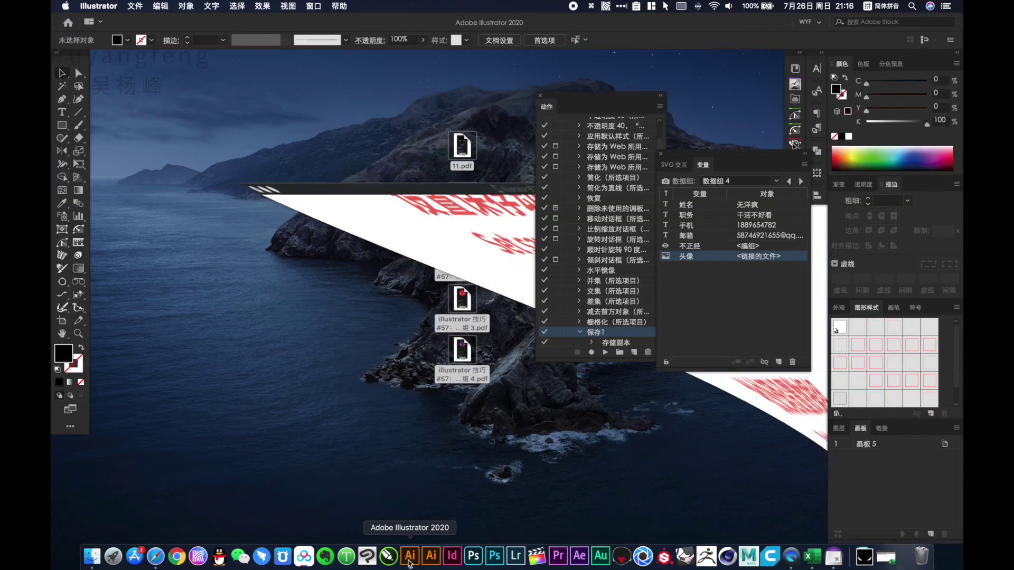
{"action": "key", "text": "Tab"}
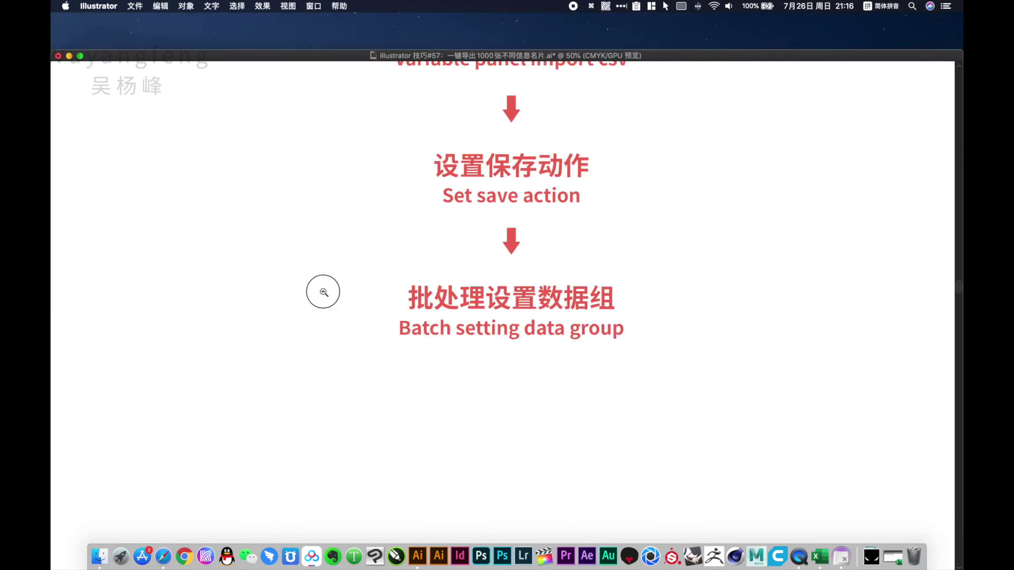
{"action": "scroll", "coordinate": [324, 290], "scroll_direction": "down", "scroll_amount": 5}
{"action": "scroll", "coordinate": [580, 235], "scroll_direction": "up", "scroll_amount": 2}
{"action": "scroll", "coordinate": [581, 235], "scroll_direction": "left", "scroll_amount": 1}
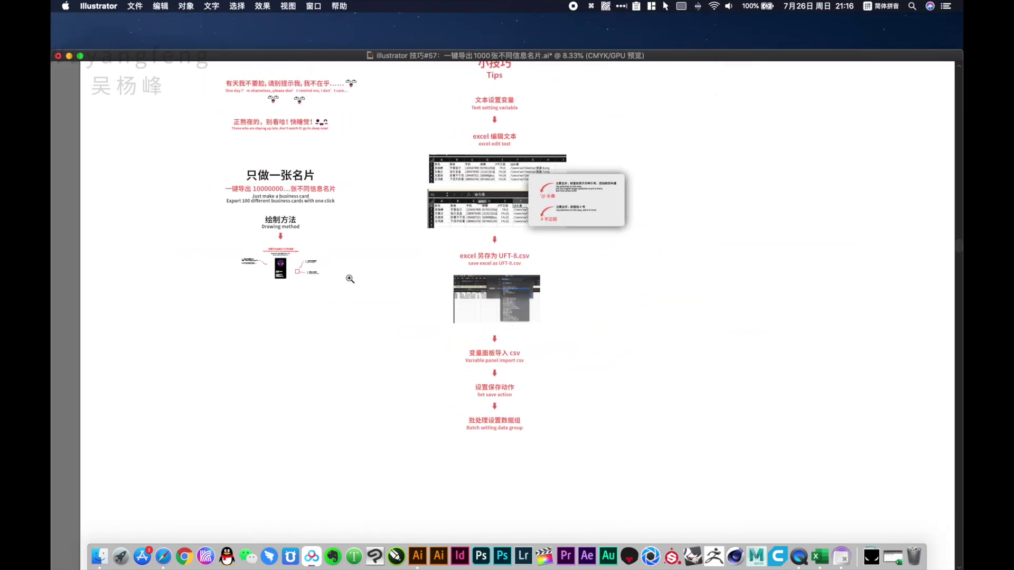
{"action": "left_click_drag", "start_coordinate": [260, 234], "coordinate": [323, 309]}
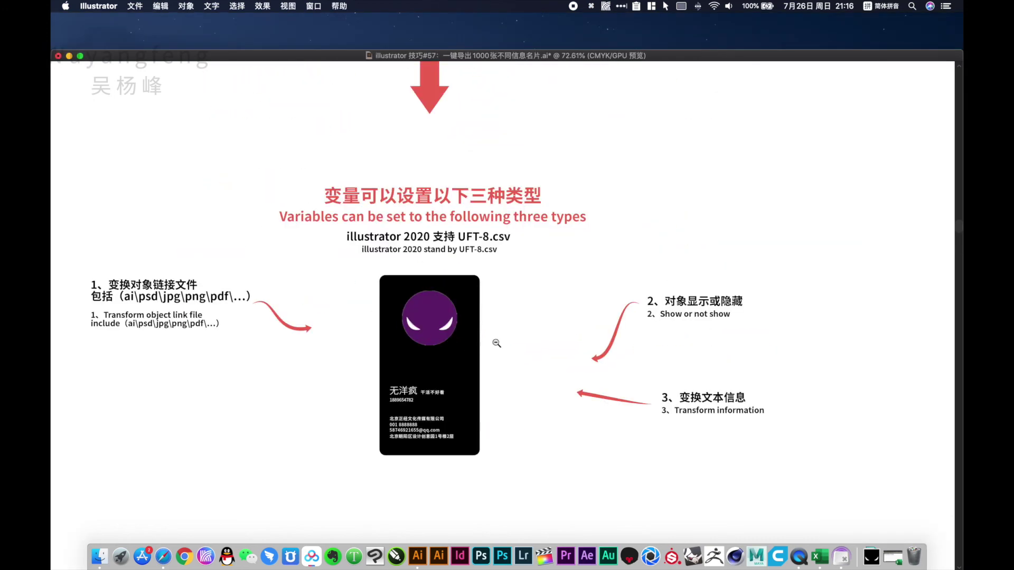
{"action": "left_click", "coordinate": [517, 323], "text": "alt"}
{"action": "left_click", "coordinate": [493, 282], "text": "alt"}
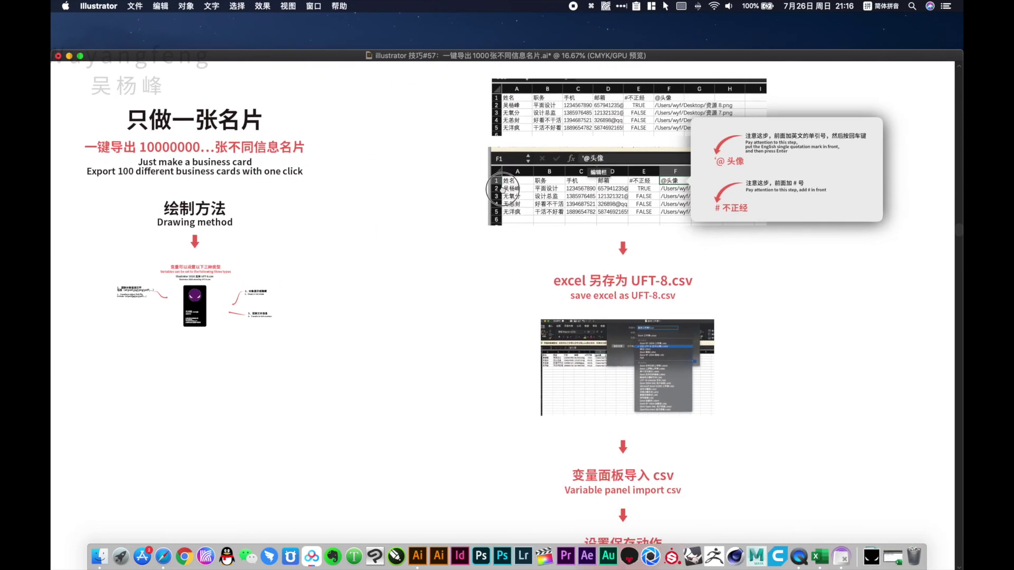
{"action": "scroll", "coordinate": [477, 258], "scroll_direction": "up", "scroll_amount": 2}
{"action": "scroll", "coordinate": [398, 310], "scroll_direction": "left", "scroll_amount": 3}
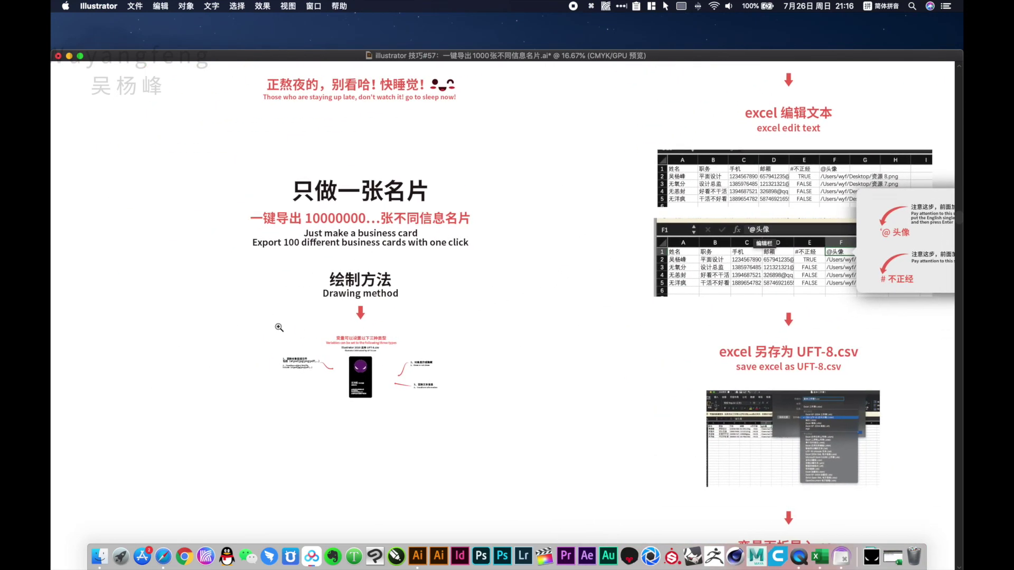
{"action": "left_click_drag", "start_coordinate": [264, 323], "coordinate": [413, 392]}
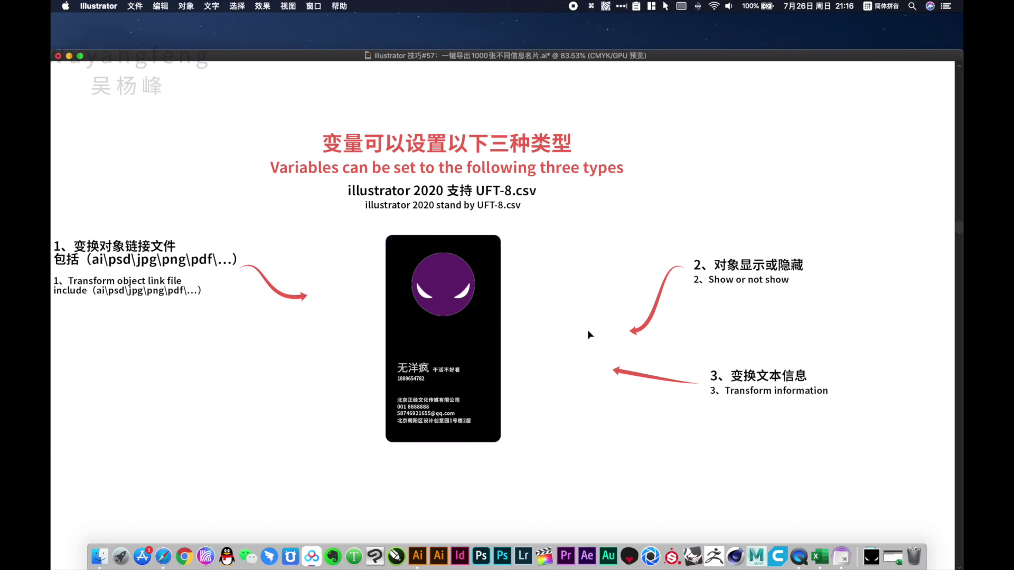
{"action": "key", "text": "Tab"}
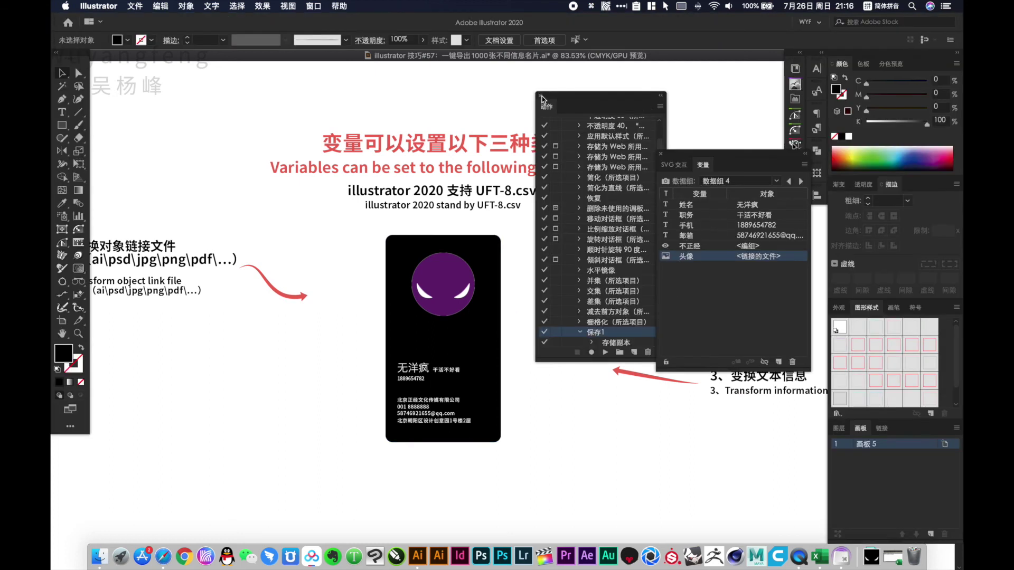
Close the Actions panel, preview 数据组 2, then reapply 数据组 1 and zoom onto the card
{"action": "left_click", "coordinate": [541, 97]}
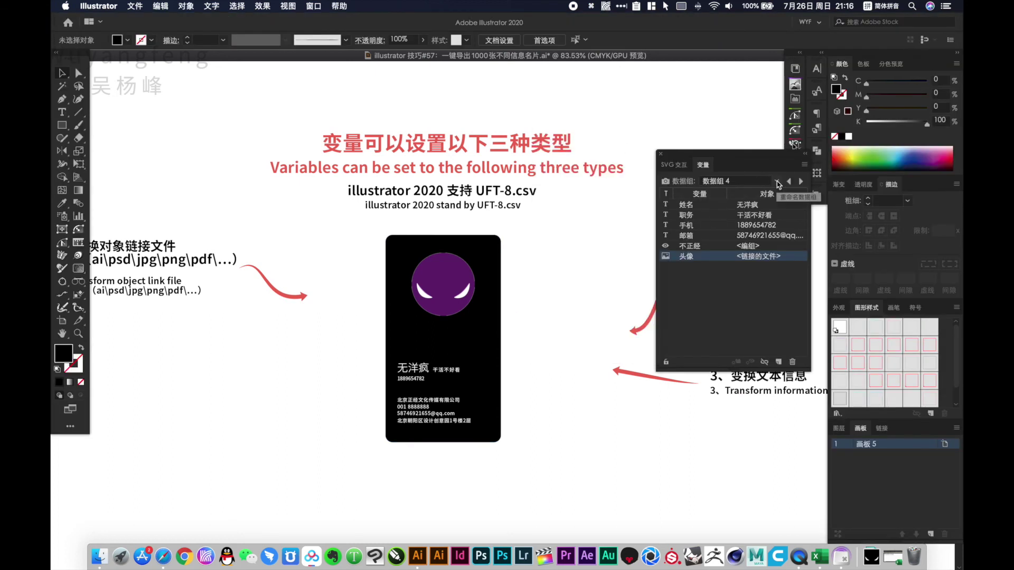
{"action": "left_click", "coordinate": [776, 181]}
{"action": "left_click", "coordinate": [736, 209]}
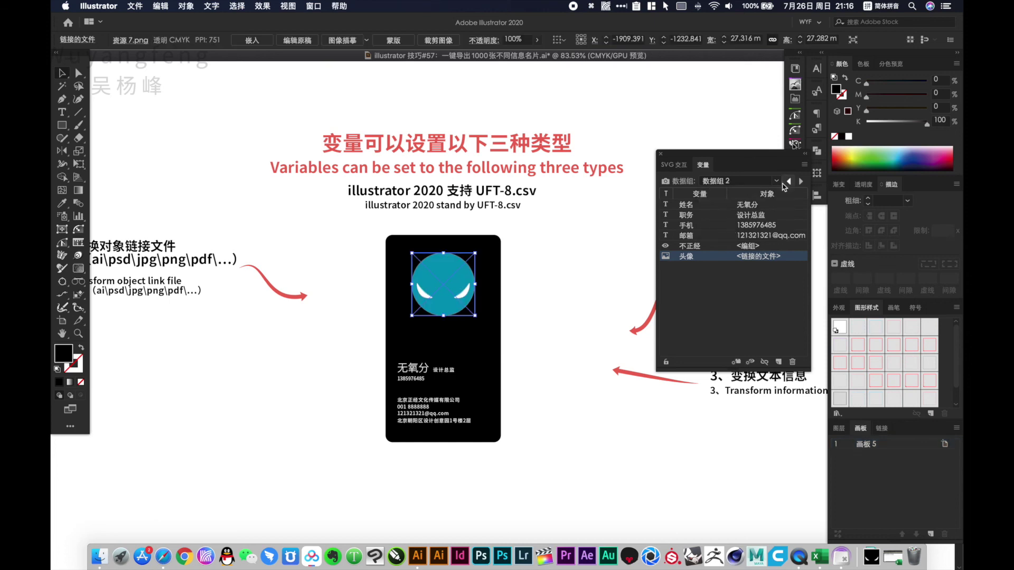
{"action": "left_click", "coordinate": [777, 181]}
{"action": "left_click", "coordinate": [734, 194]}
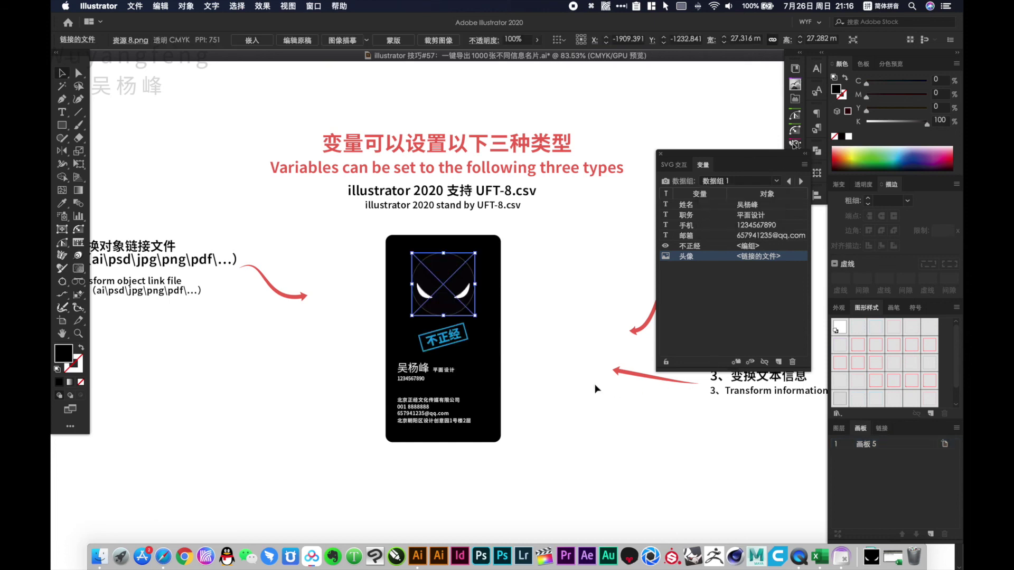
{"action": "left_click", "coordinate": [542, 374]}
{"action": "scroll", "coordinate": [534, 391], "scroll_direction": "up", "scroll_amount": 3}
{"action": "scroll", "coordinate": [534, 390], "scroll_direction": "up", "scroll_amount": 2}
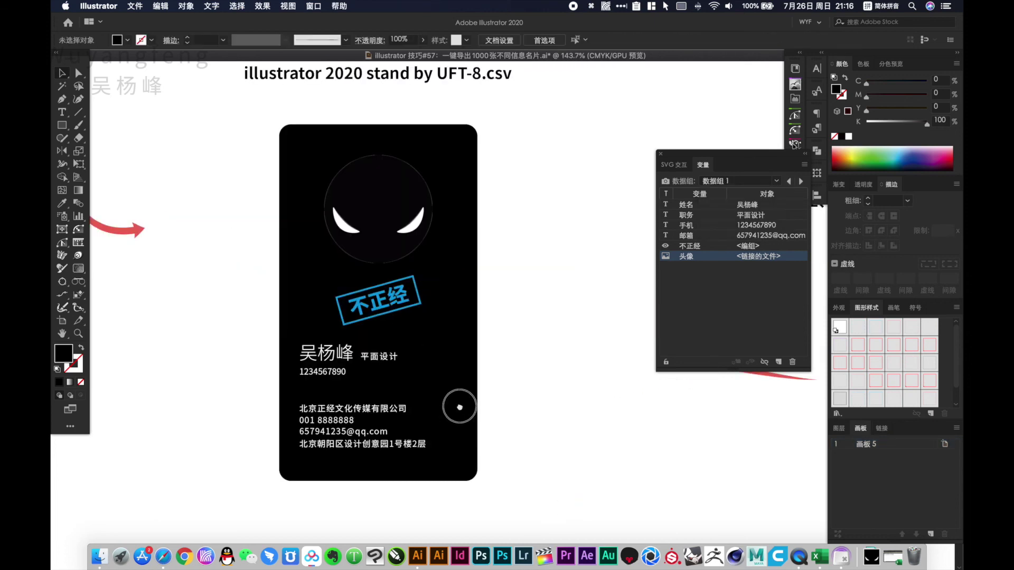
{"action": "left_click_drag", "start_coordinate": [458, 407], "coordinate": [485, 403]}
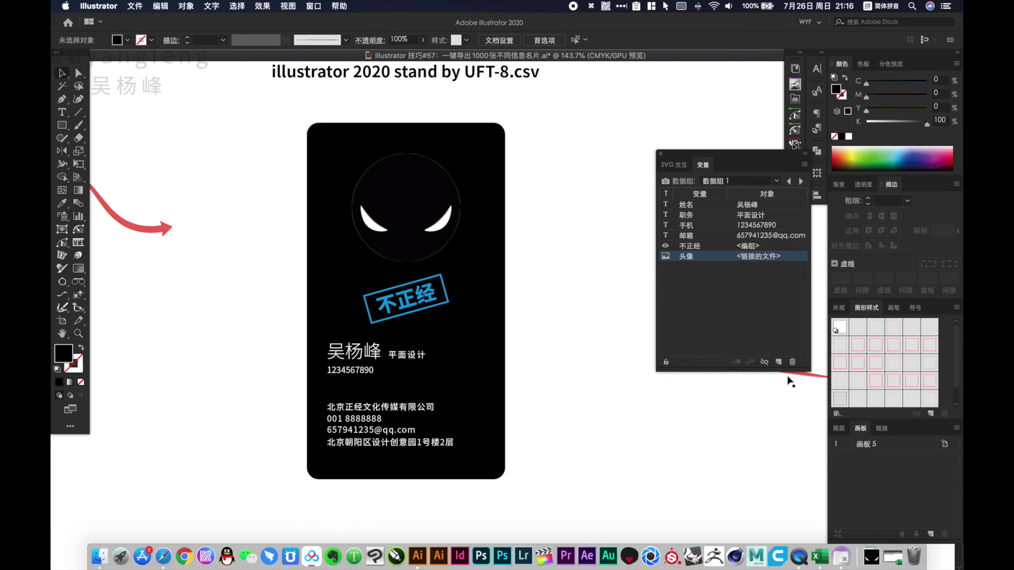
Duplicate the red heading onto the card and retype its text as 'end'
{"action": "left_click_drag", "start_coordinate": [561, 139], "coordinate": [447, 282]}
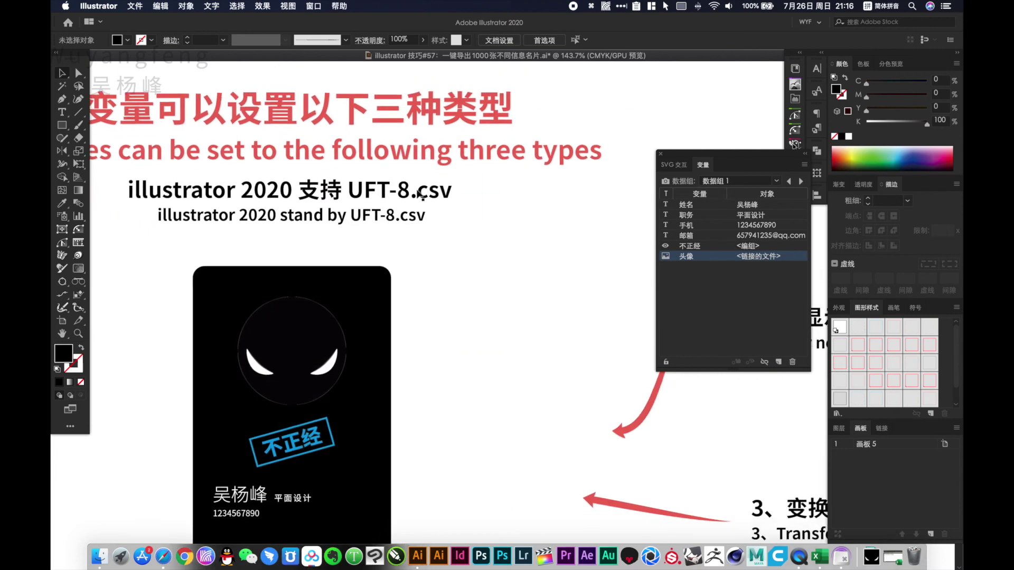
{"action": "left_click_drag", "start_coordinate": [450, 116], "coordinate": [578, 354]}
{"action": "double_click", "coordinate": [566, 346]}
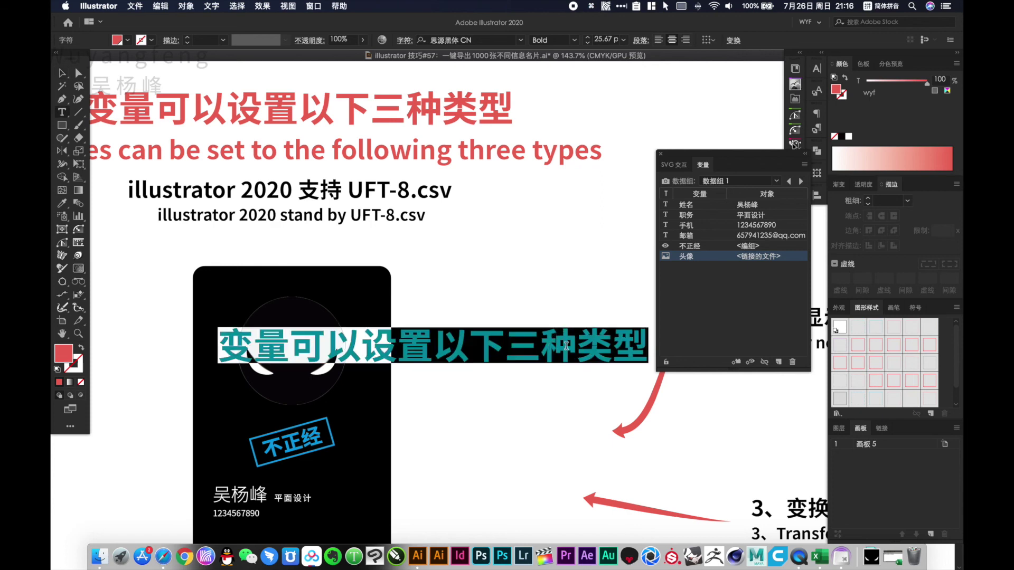
{"action": "type", "text": "en dd"}
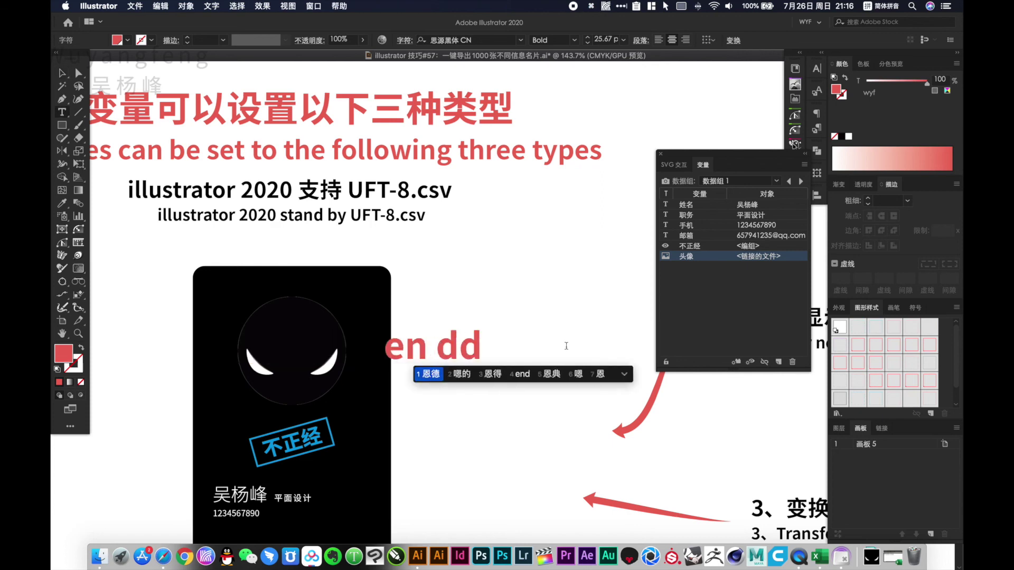
{"action": "key", "text": "BackSpace"}
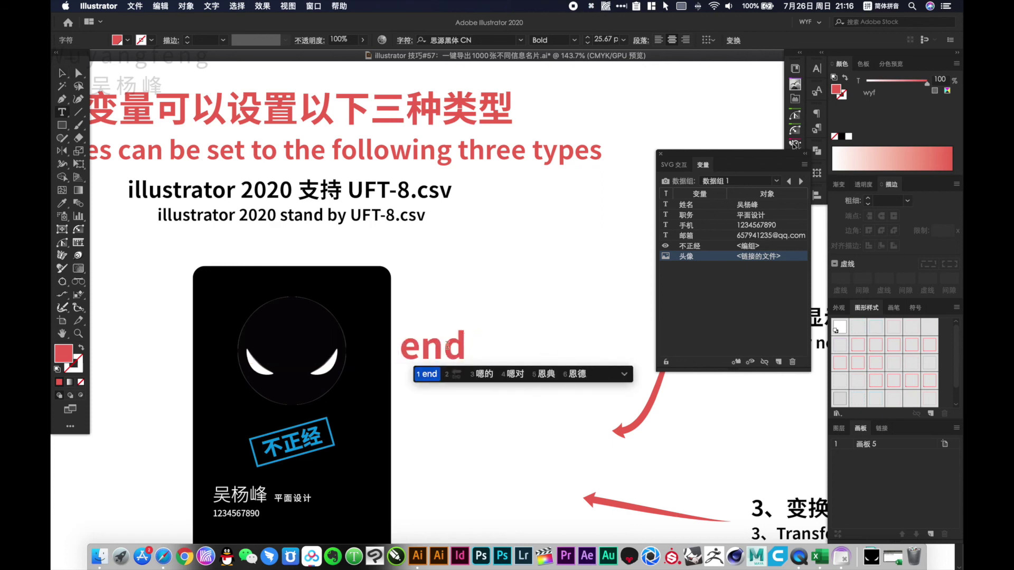